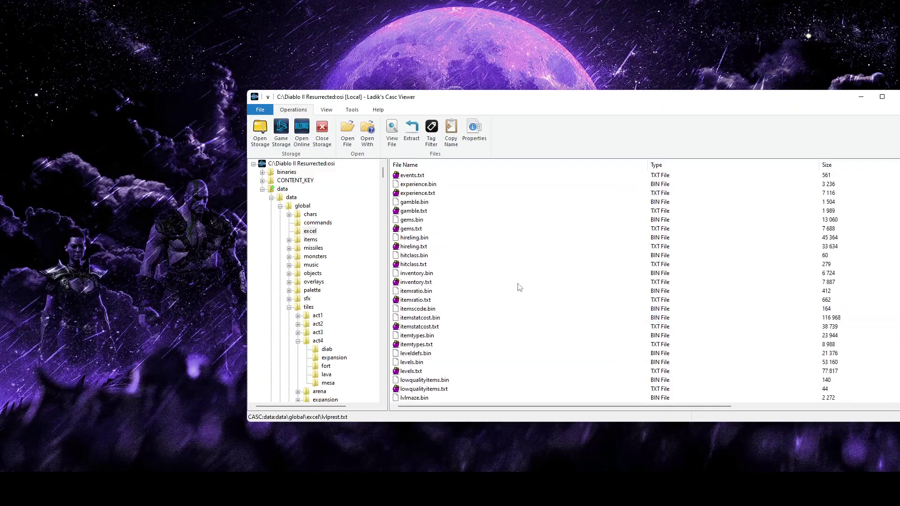
Step: Bring up the File Explorer window with the mod's excel folder and move it in front of the Casc Viewer window
{"action": "left_click", "coordinate": [519, 286]}
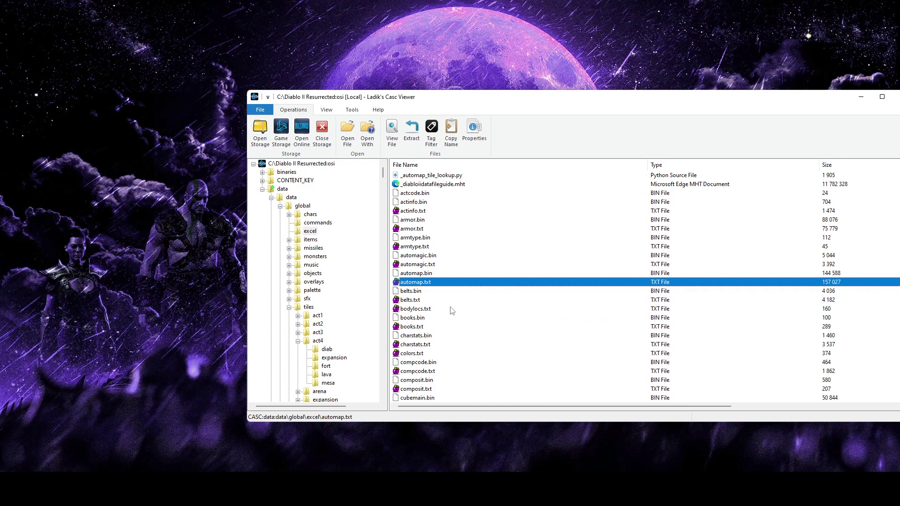
{"action": "mouse_move", "coordinate": [281, 487]}
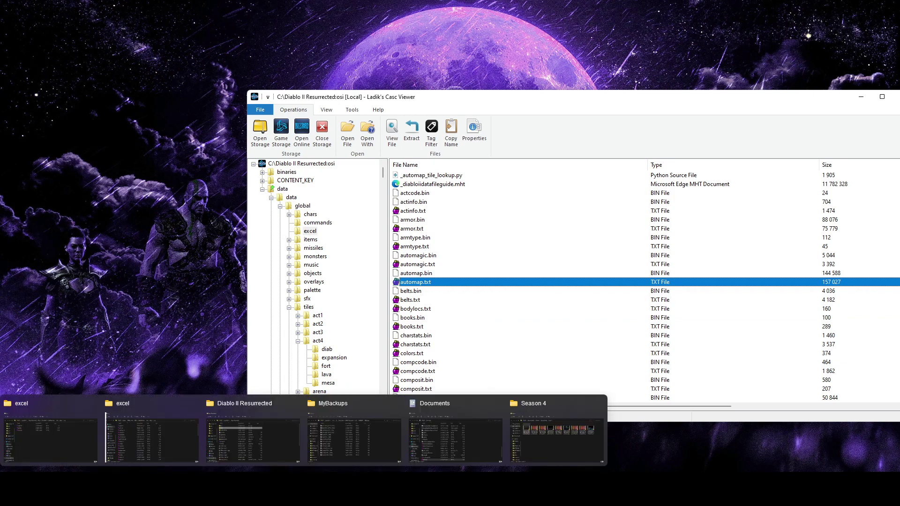
{"action": "left_click", "coordinate": [77, 441]}
{"action": "left_click", "coordinate": [613, 137]}
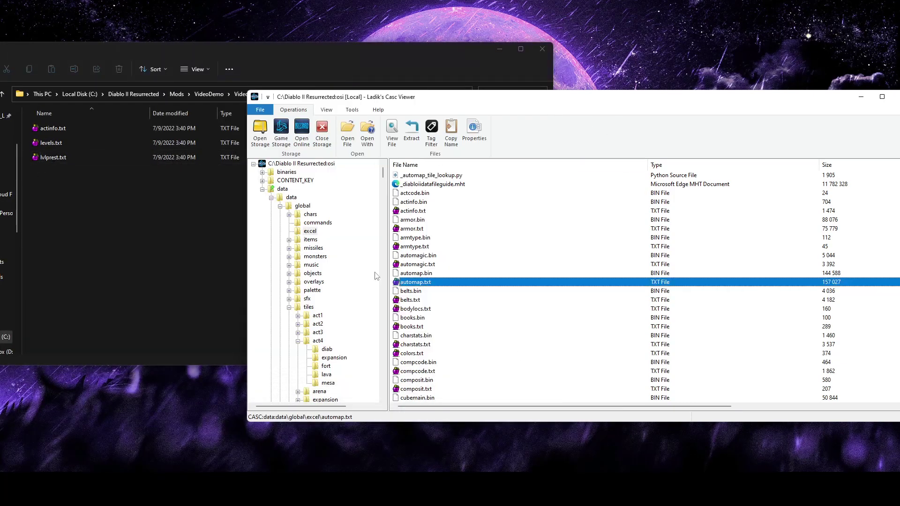
{"action": "left_click", "coordinate": [103, 219]}
{"action": "left_click_drag", "start_coordinate": [141, 55], "coordinate": [203, 109]}
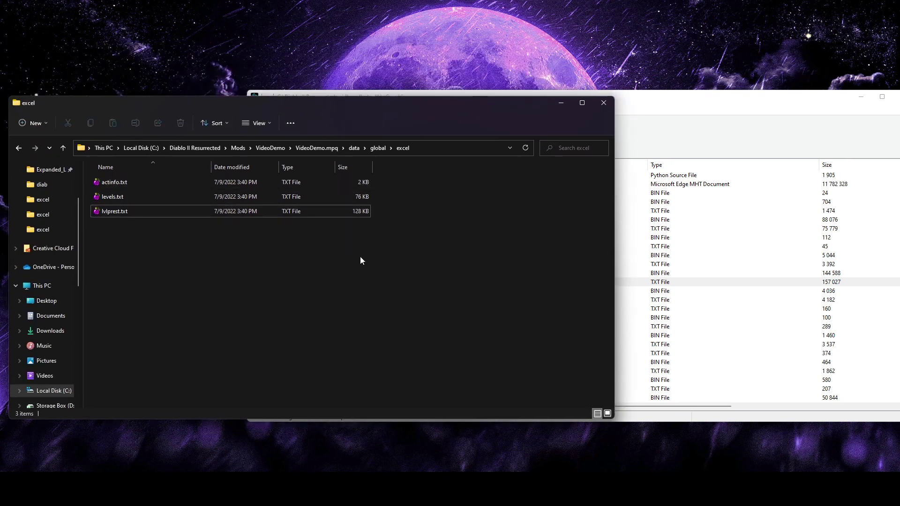
Step: Return to Casc Viewer and locate actinfo.txt, levels.txt and lvlprest.txt in the storage's data\global\excel folder
{"action": "left_click", "coordinate": [665, 129]}
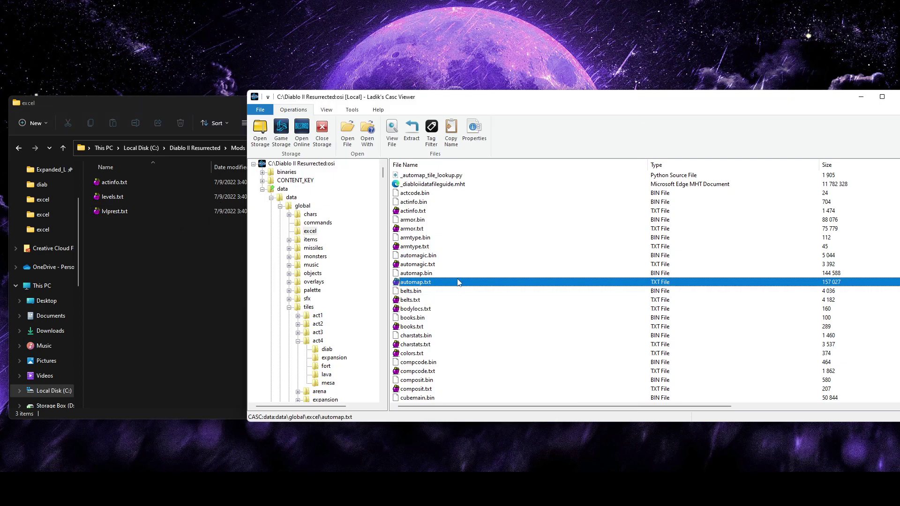
{"action": "left_click", "coordinate": [419, 214]}
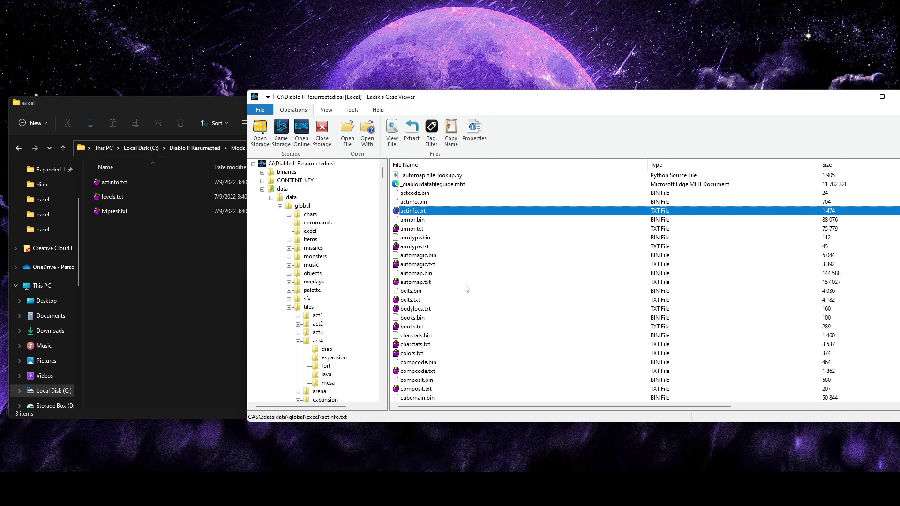
{"action": "scroll", "coordinate": [467, 289], "scroll_direction": "down", "scroll_amount": 15}
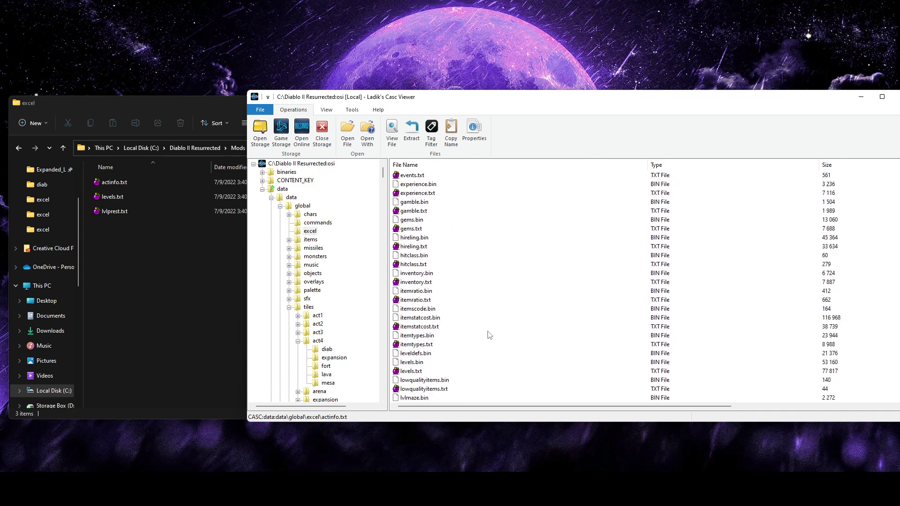
{"action": "scroll", "coordinate": [490, 335], "scroll_direction": "up", "scroll_amount": 1}
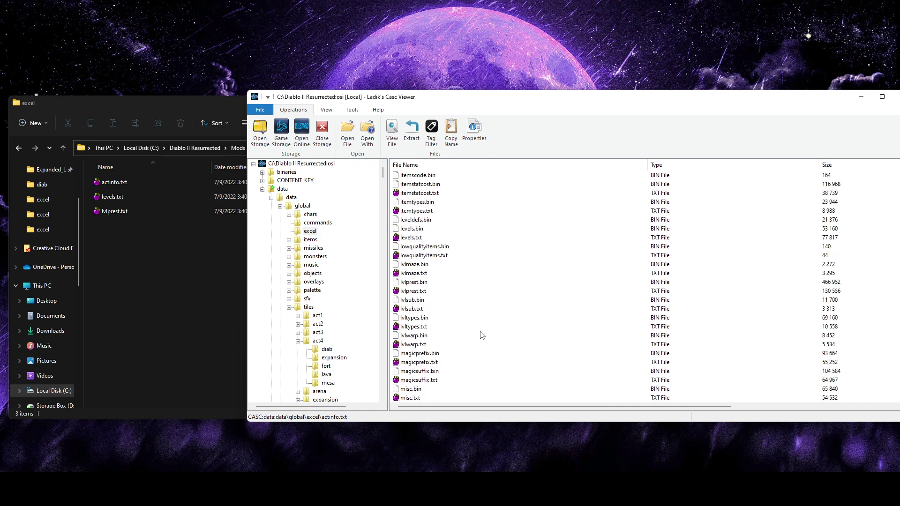
{"action": "left_click", "coordinate": [437, 238]}
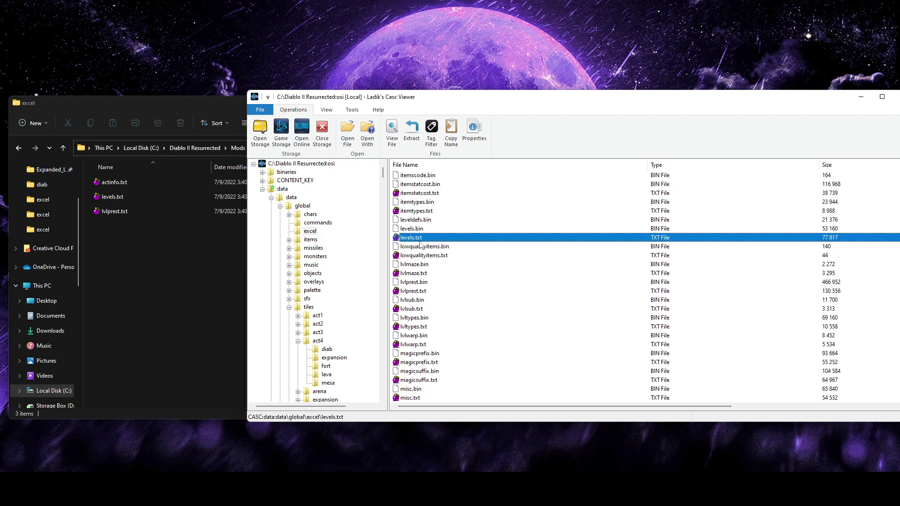
{"action": "left_click", "coordinate": [425, 292]}
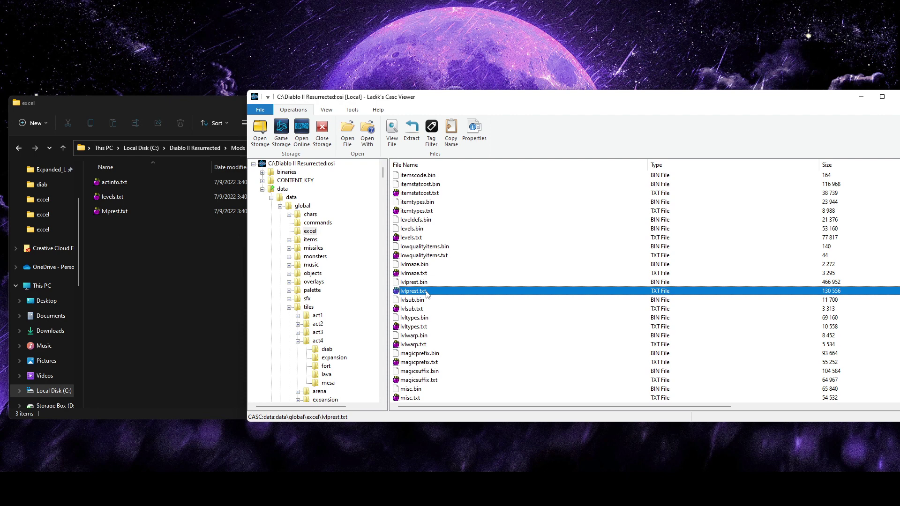
{"action": "left_click", "coordinate": [447, 274]}
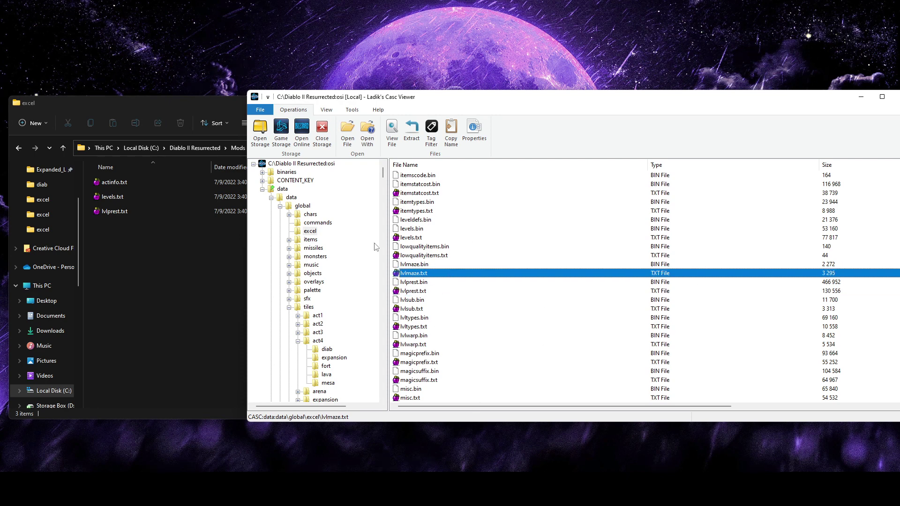
Step: Open the data\global\tiles\act4\diab folder in the game storage
{"action": "left_click", "coordinate": [302, 206]}
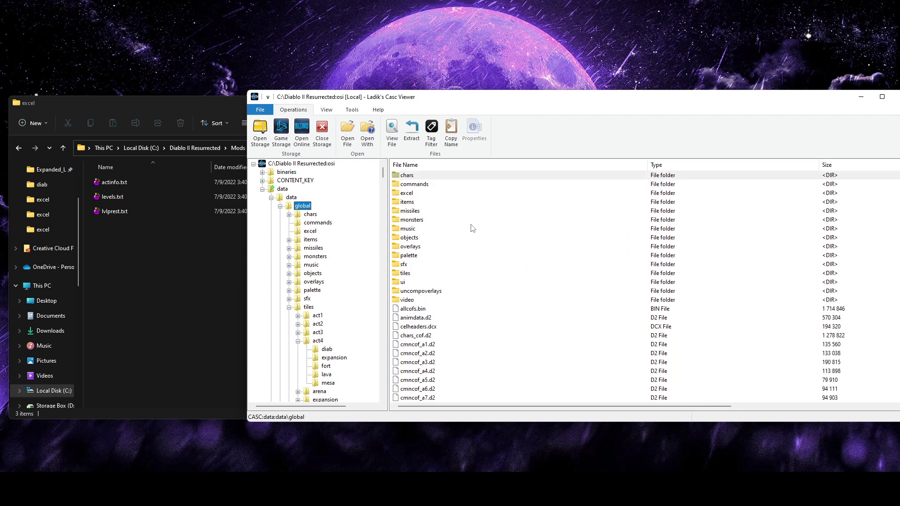
{"action": "double_click", "coordinate": [407, 274]}
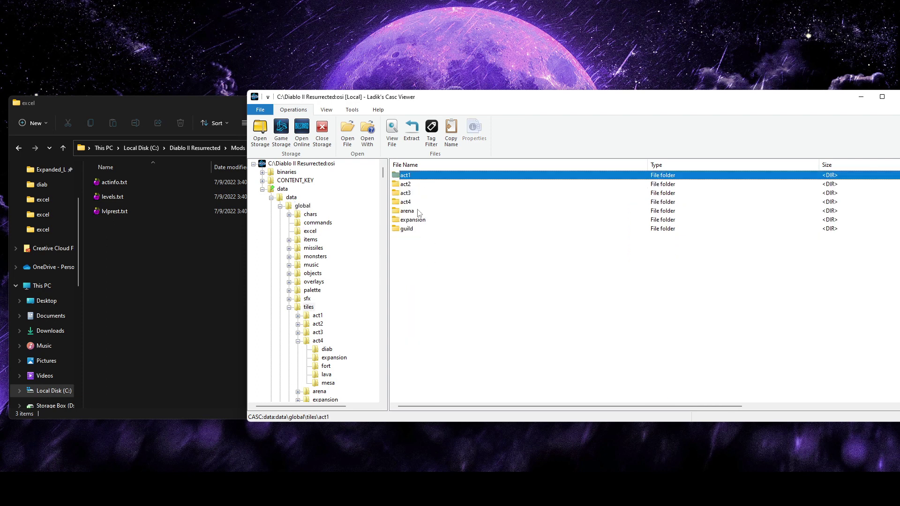
{"action": "double_click", "coordinate": [418, 206]}
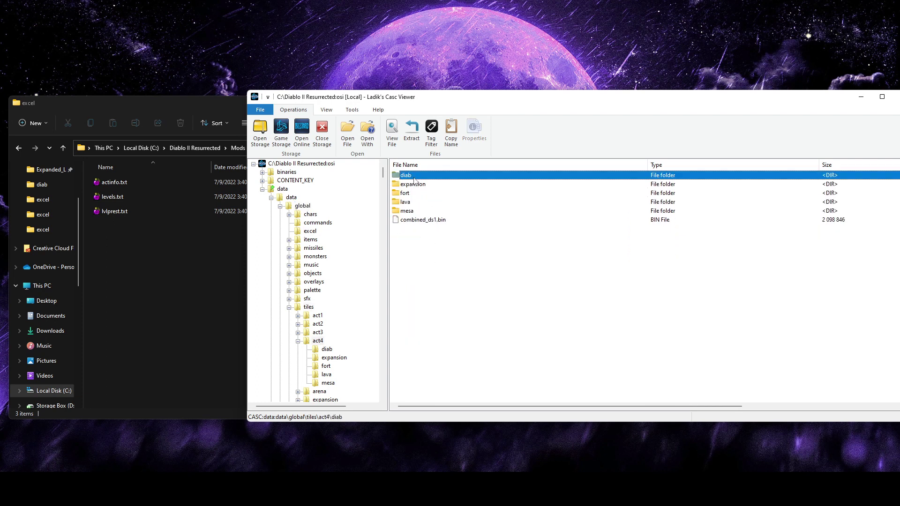
{"action": "double_click", "coordinate": [414, 179]}
{"action": "left_click", "coordinate": [415, 212]}
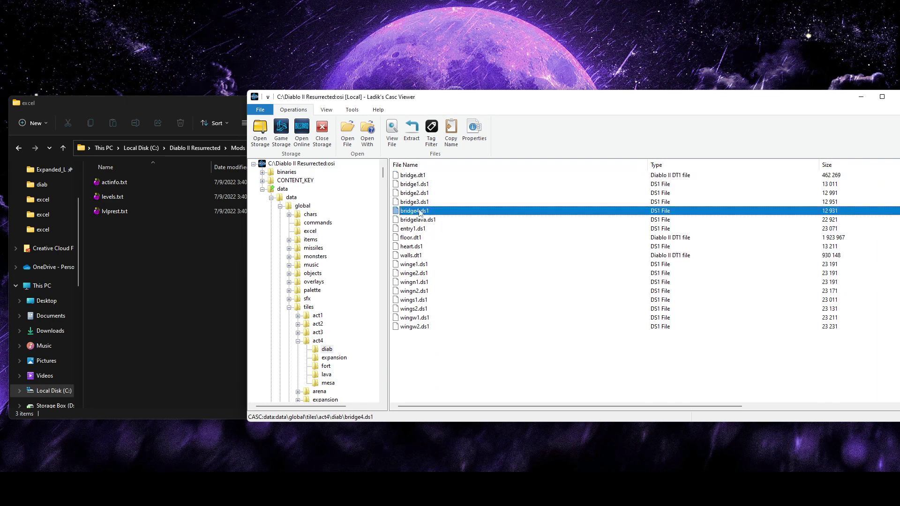
Step: Switch to File Explorer and delete heart.ds1 and heart-000.ds1 from the VideoDemo mod's global\tiles\act4\diab folder
{"action": "left_click", "coordinate": [146, 260]}
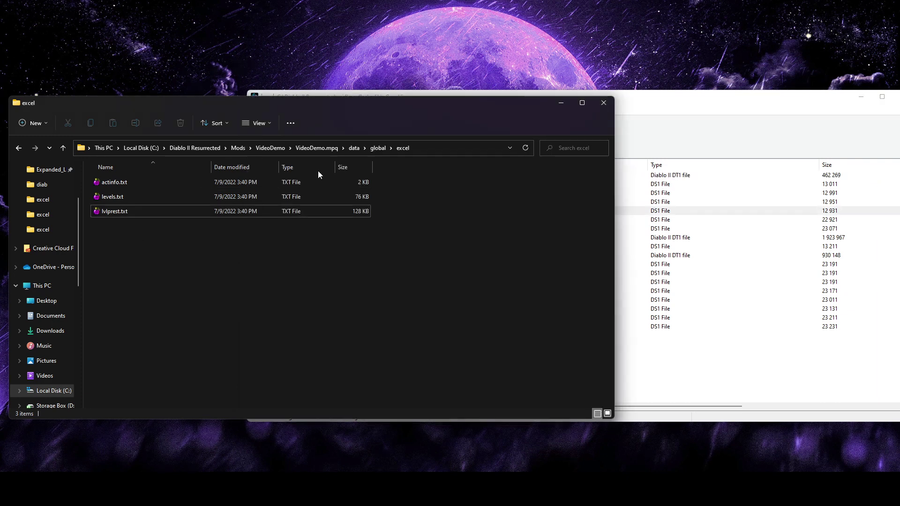
{"action": "left_click", "coordinate": [377, 148]}
{"action": "double_click", "coordinate": [148, 194]}
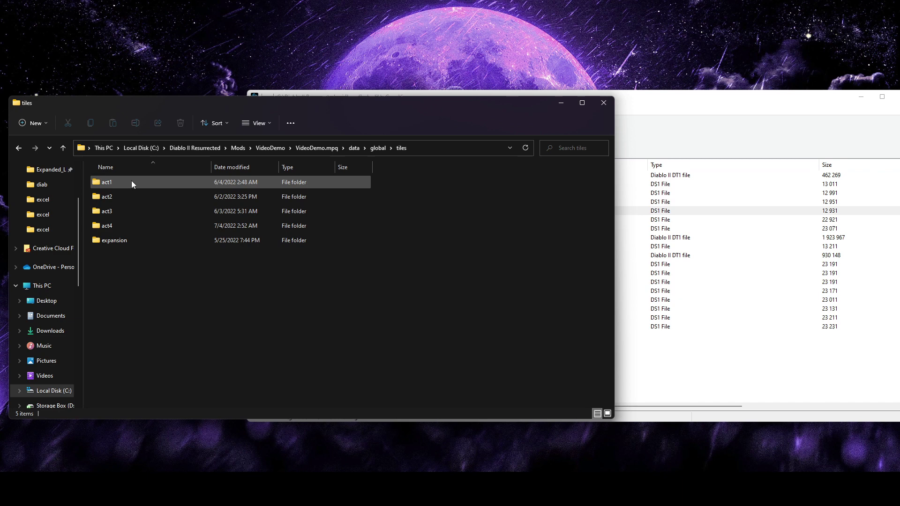
{"action": "left_click", "coordinate": [112, 227]}
{"action": "double_click", "coordinate": [112, 227]}
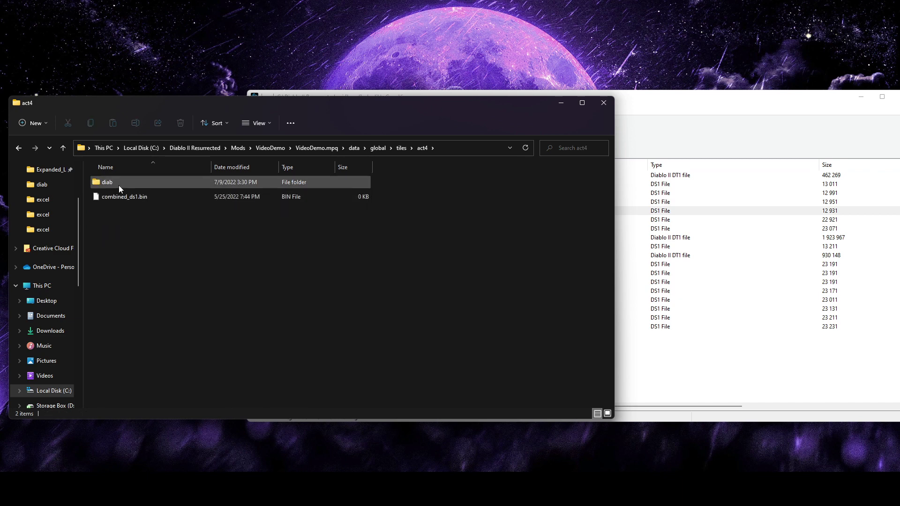
{"action": "double_click", "coordinate": [119, 184]}
{"action": "left_click_drag", "start_coordinate": [147, 233], "coordinate": [117, 167]}
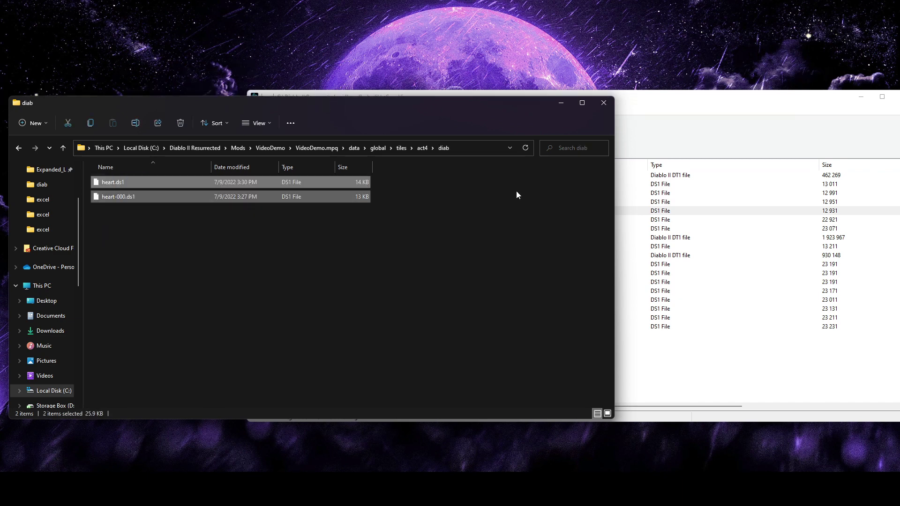
{"action": "key", "text": "Delete"}
Step: Extract heart.ds1 from the storage in Casc Viewer into the mod's empty act4\diab folder
{"action": "key", "text": "alt+Tab"}
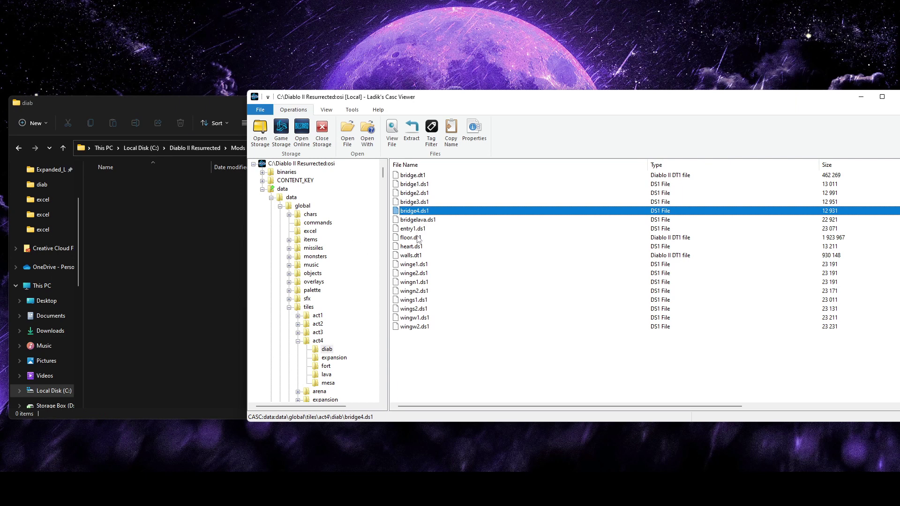
{"action": "left_click_drag", "start_coordinate": [412, 246], "coordinate": [96, 188]}
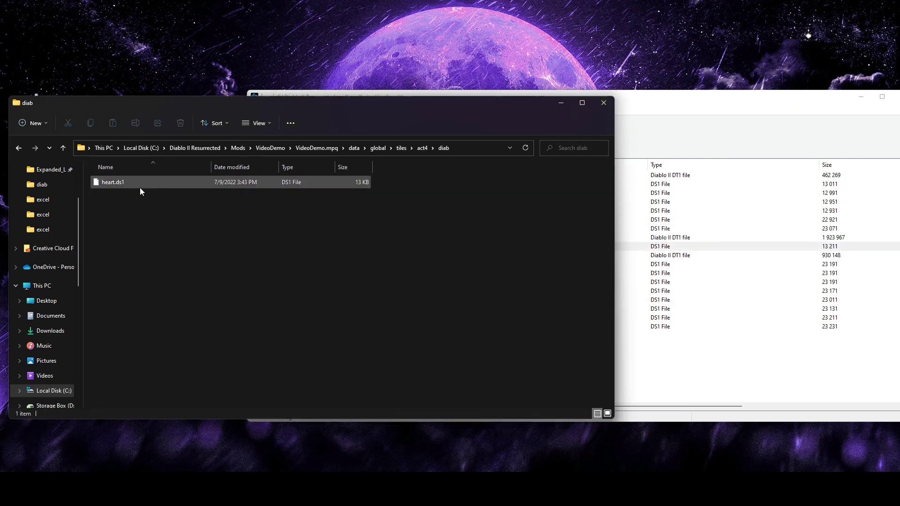
{"action": "left_click", "coordinate": [140, 186]}
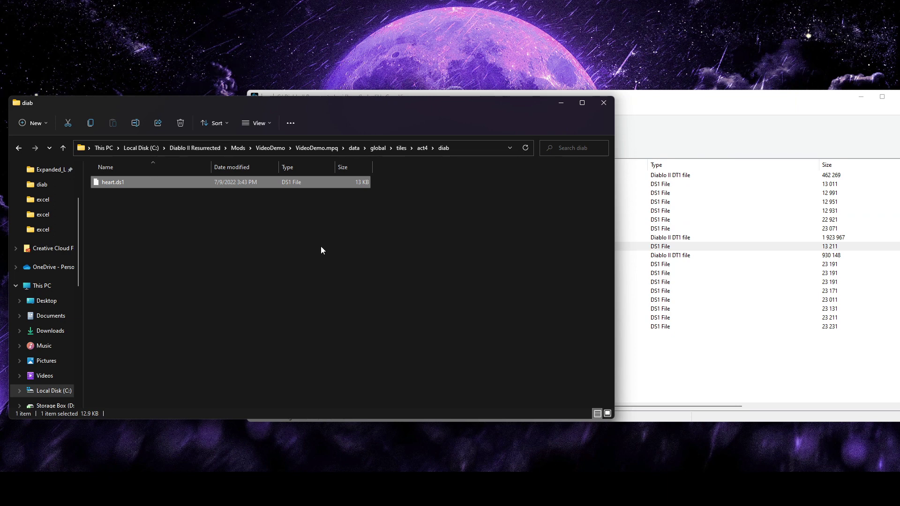
{"action": "left_click", "coordinate": [438, 241]}
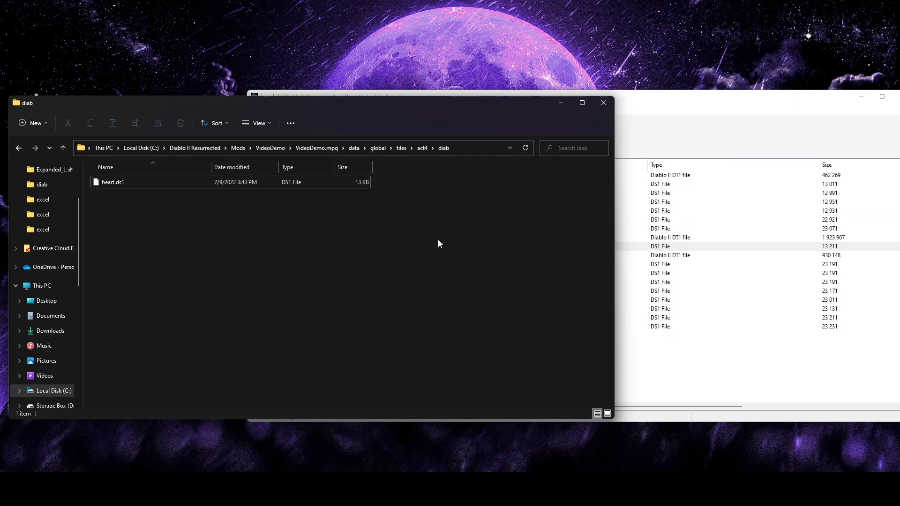
Step: Switch to Casc Viewer and locate heart.json in the storage's data\hd\env\preset\act4\diab folder
{"action": "left_click", "coordinate": [666, 150]}
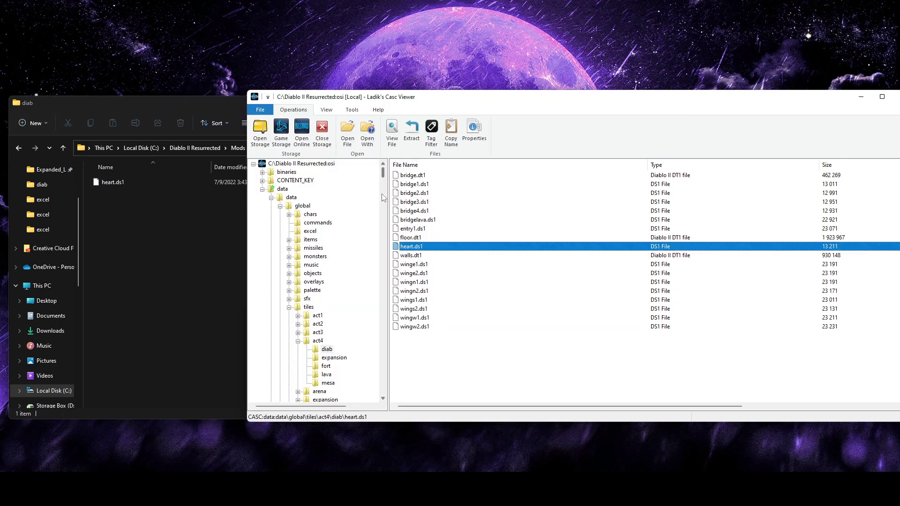
{"action": "left_click", "coordinate": [291, 197]}
{"action": "double_click", "coordinate": [411, 184]}
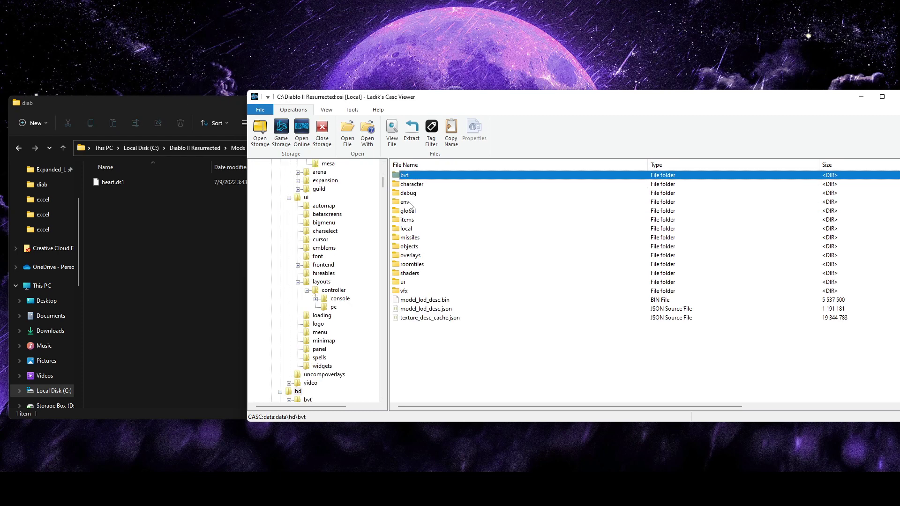
{"action": "double_click", "coordinate": [406, 202]}
{"action": "double_click", "coordinate": [416, 237]}
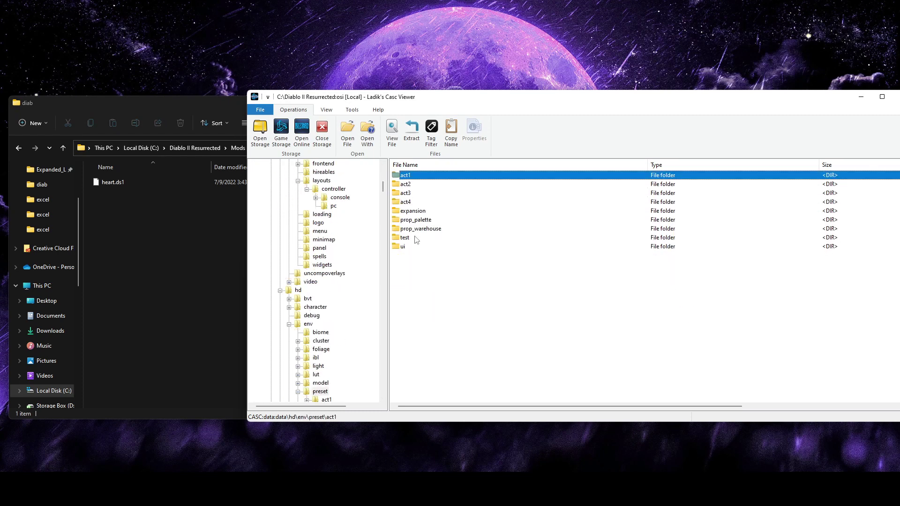
{"action": "double_click", "coordinate": [419, 202]}
{"action": "double_click", "coordinate": [418, 179]}
{"action": "scroll", "coordinate": [453, 343], "scroll_direction": "down", "scroll_amount": 2}
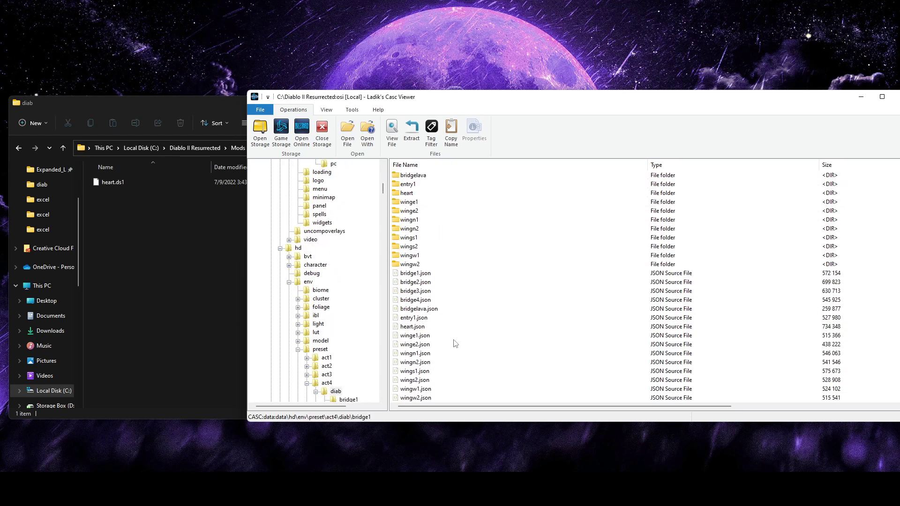
{"action": "left_click", "coordinate": [426, 327]}
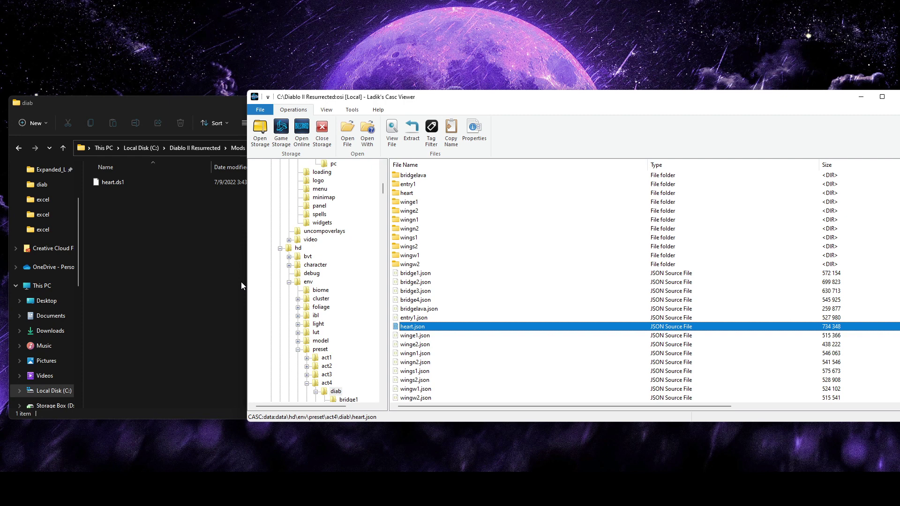
{"action": "scroll", "coordinate": [412, 315], "scroll_direction": "up", "scroll_amount": 2}
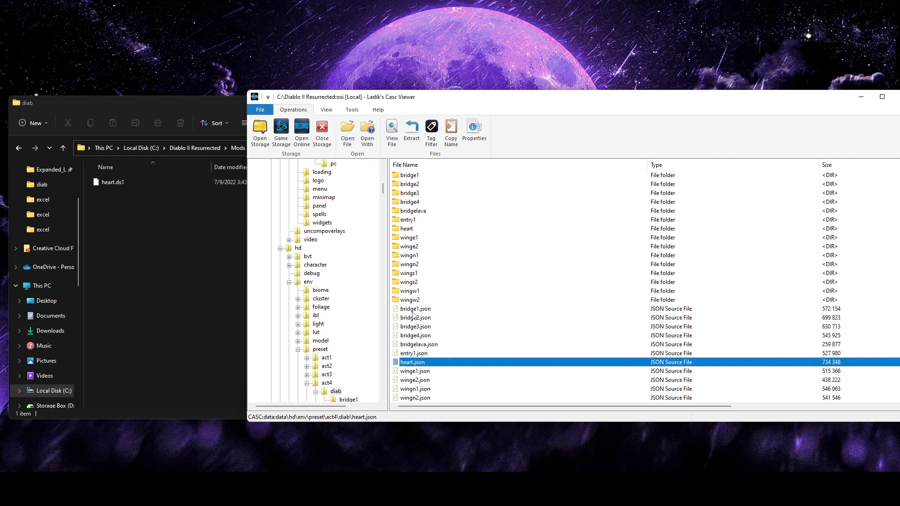
{"action": "left_click_drag", "start_coordinate": [384, 191], "coordinate": [387, 174]}
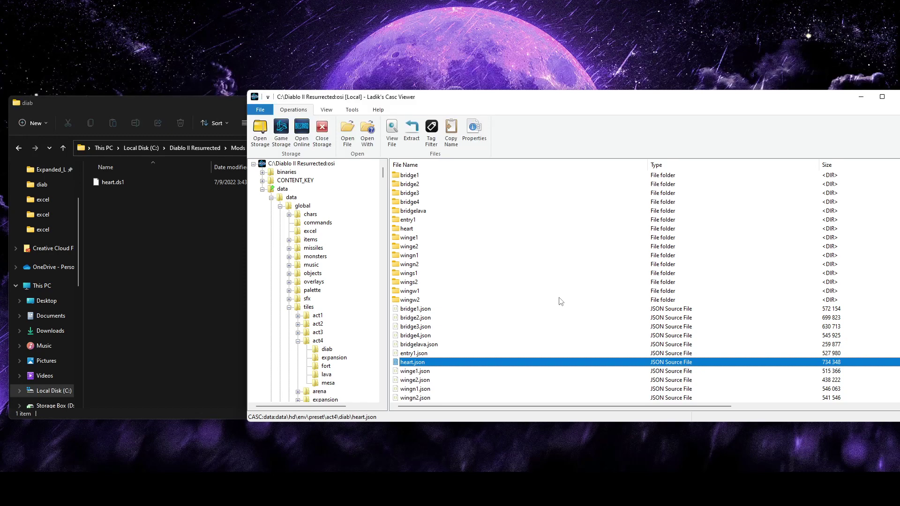
Step: Minimize Casc Viewer and move the mod's diab folder window toward the middle of the desktop
{"action": "left_click", "coordinate": [175, 270]}
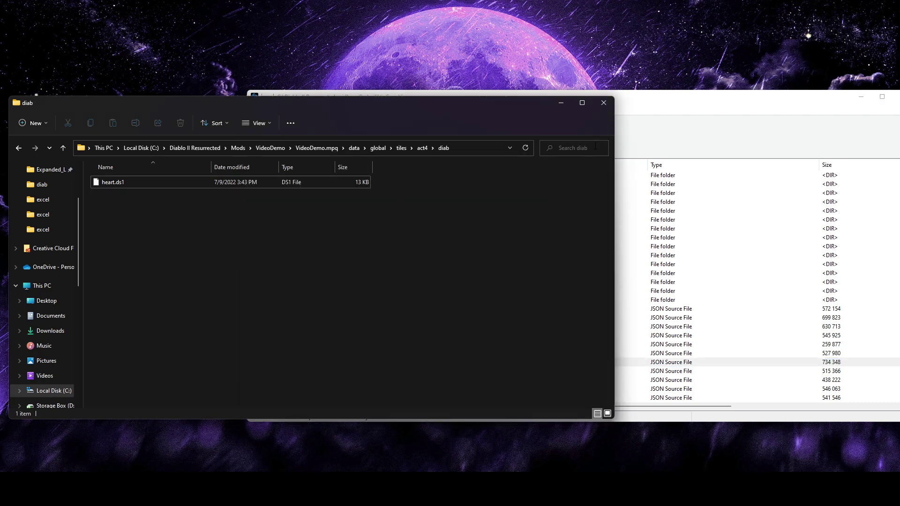
{"action": "left_click", "coordinate": [749, 112]}
{"action": "left_click", "coordinate": [861, 97]}
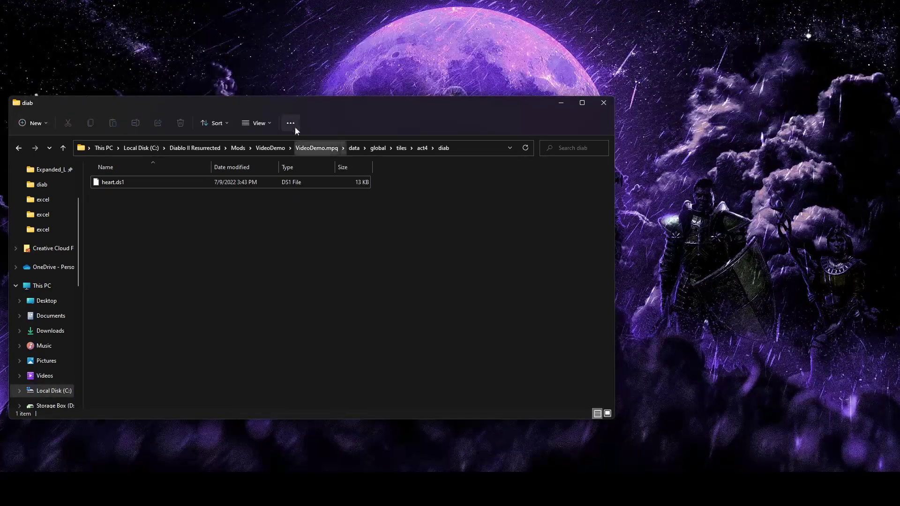
{"action": "left_click_drag", "start_coordinate": [305, 113], "coordinate": [423, 103]}
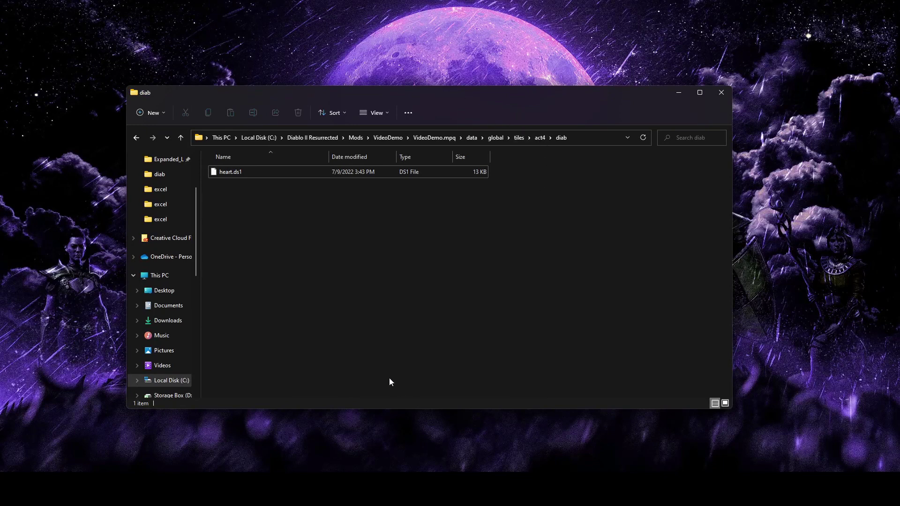
Step: Switch to the browser's d2rmodding.com utilities page and highlight the WinDS1 Edit heading
{"action": "mouse_move", "coordinate": [327, 469]}
{"action": "left_click", "coordinate": [327, 422]}
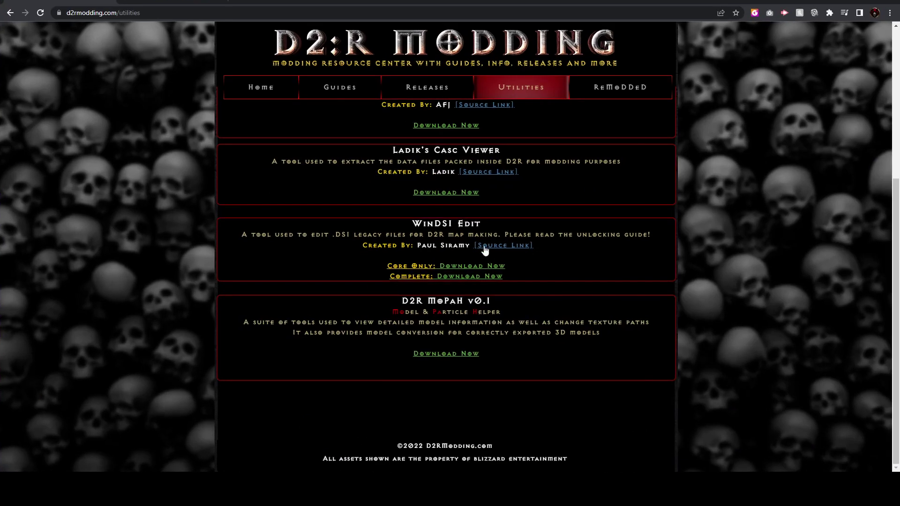
{"action": "left_click_drag", "start_coordinate": [483, 224], "coordinate": [403, 221]}
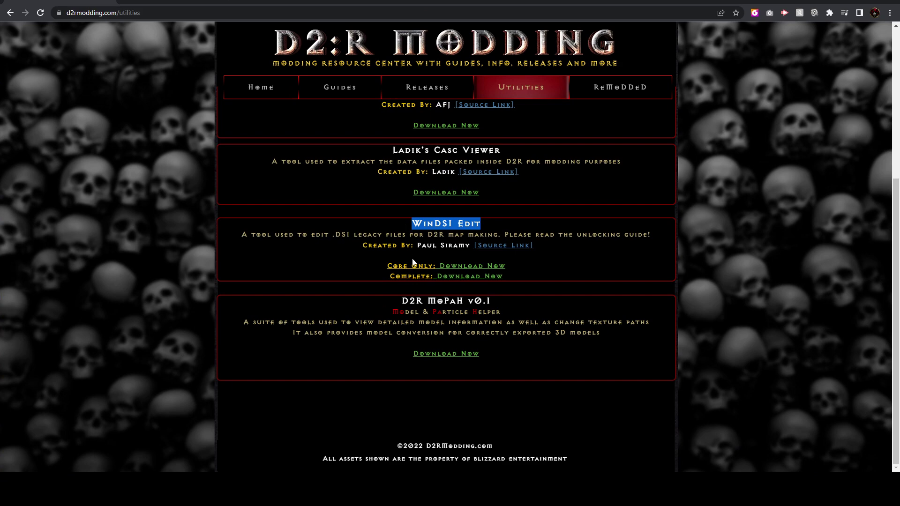
Step: Highlight the author's name in the WinDS1 Edit entry, clear the highlight, and minimize the browser
{"action": "left_click_drag", "start_coordinate": [471, 246], "coordinate": [417, 246]}
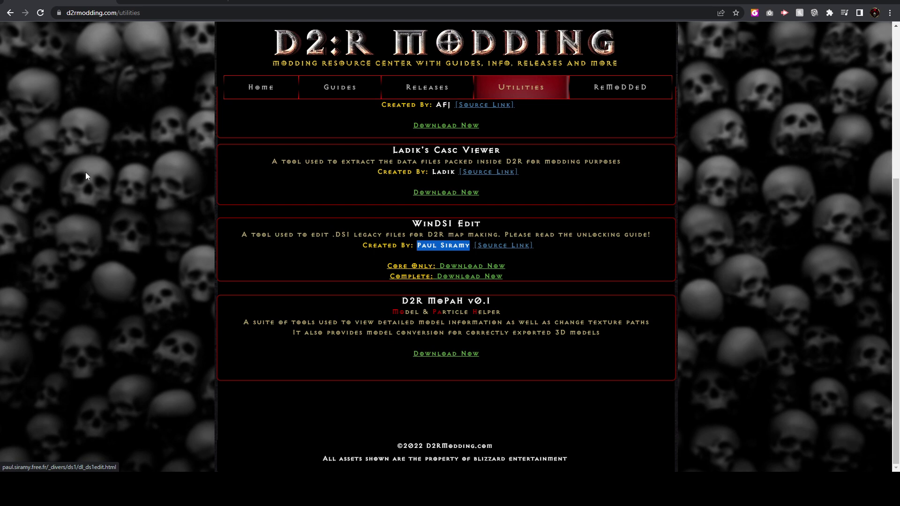
{"action": "left_click", "coordinate": [476, 224]}
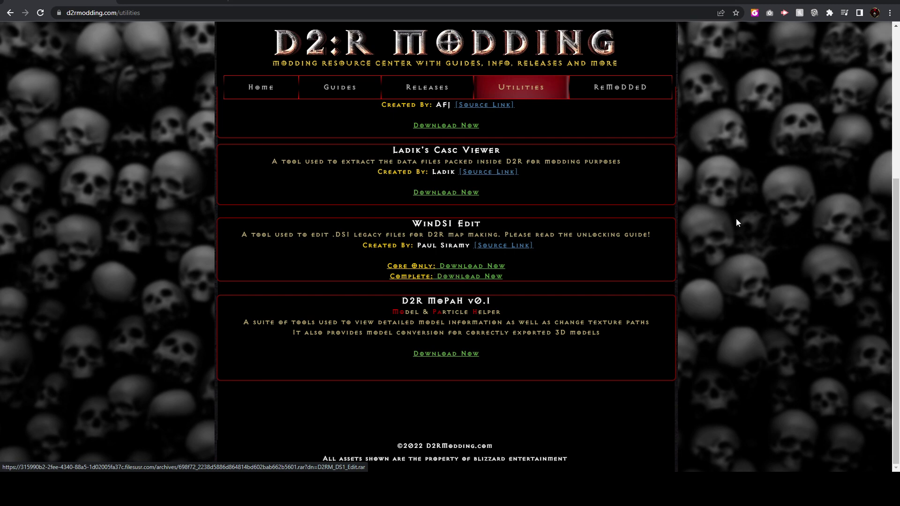
{"action": "left_click", "coordinate": [846, 2]}
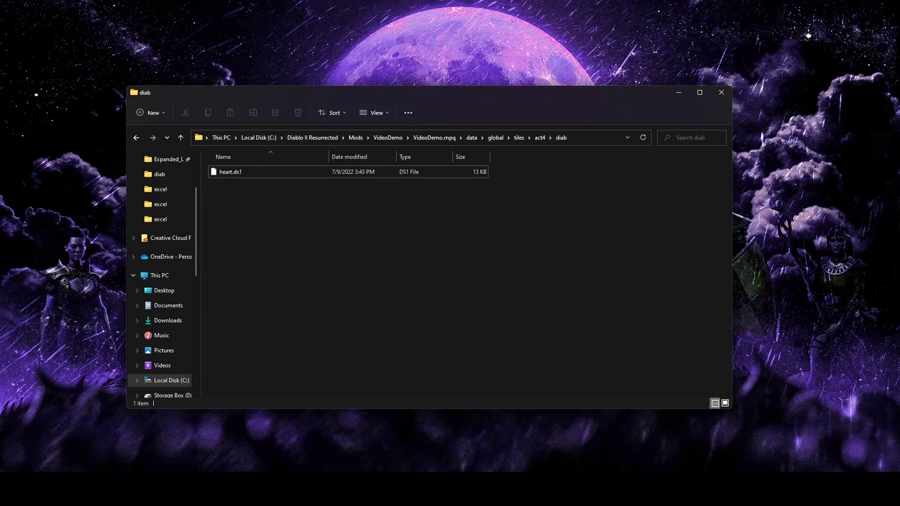
Step: Add heart.ds1 from the mod's act4\diab folder to the map list in ds1edit Loader
{"action": "left_click_drag", "start_coordinate": [141, 47], "coordinate": [307, 169]}
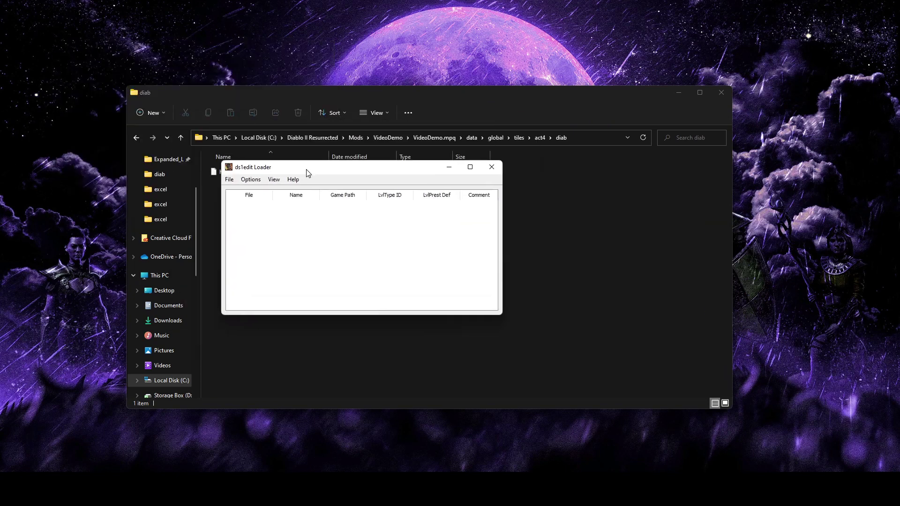
{"action": "left_click", "coordinate": [229, 184]}
{"action": "left_click_drag", "start_coordinate": [277, 167], "coordinate": [267, 214]}
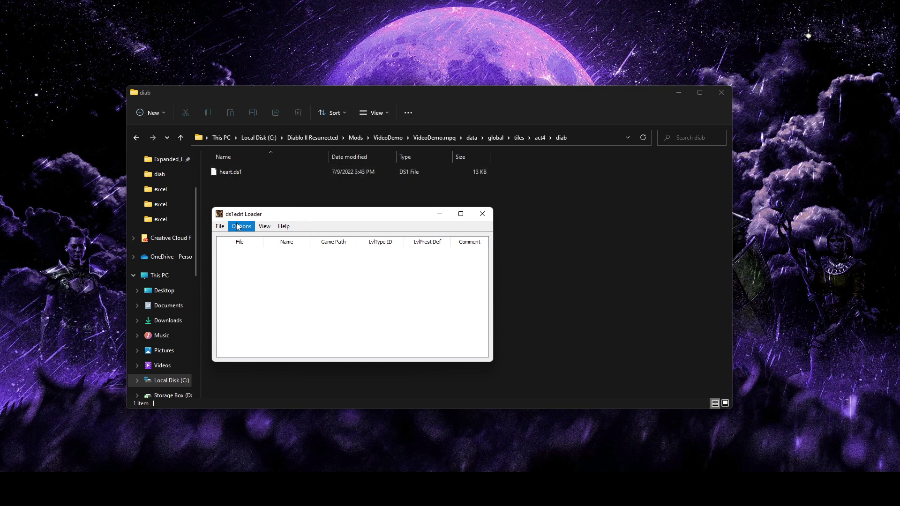
{"action": "left_click", "coordinate": [220, 226]}
{"action": "left_click", "coordinate": [231, 239]}
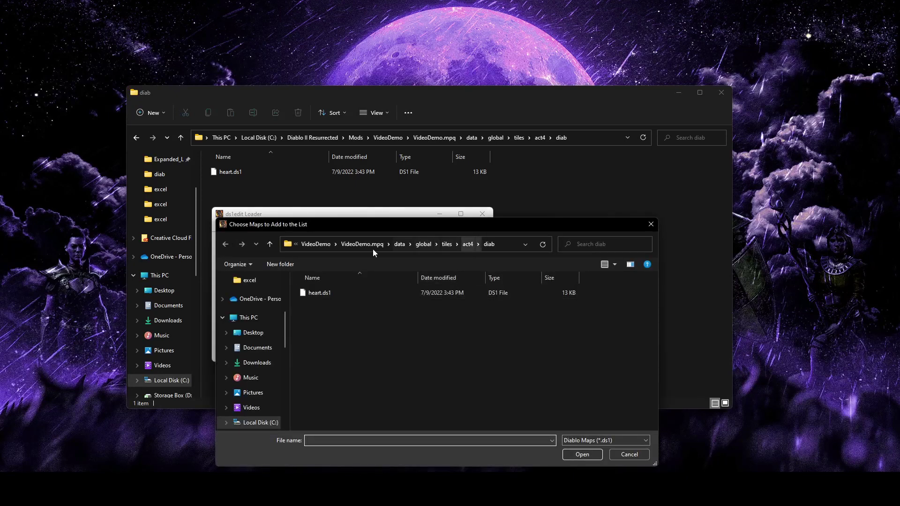
{"action": "left_click", "coordinate": [312, 295]}
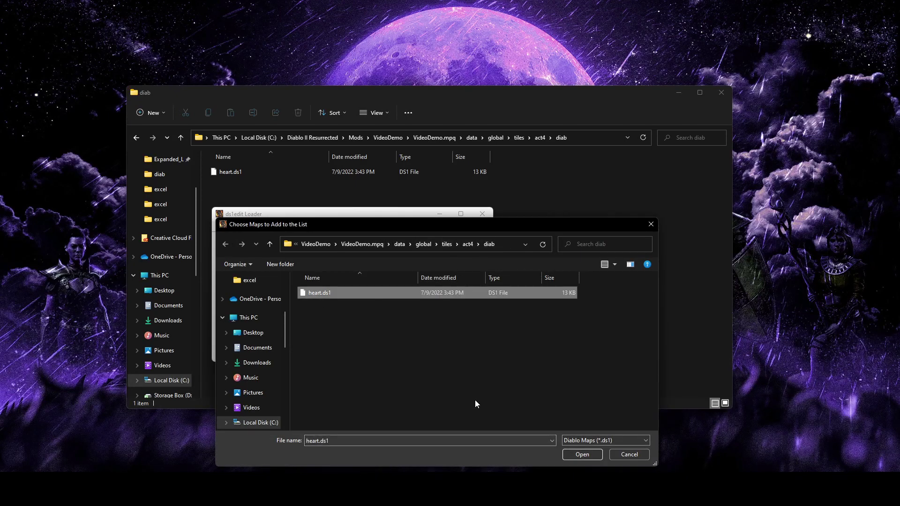
{"action": "left_click", "coordinate": [581, 454]}
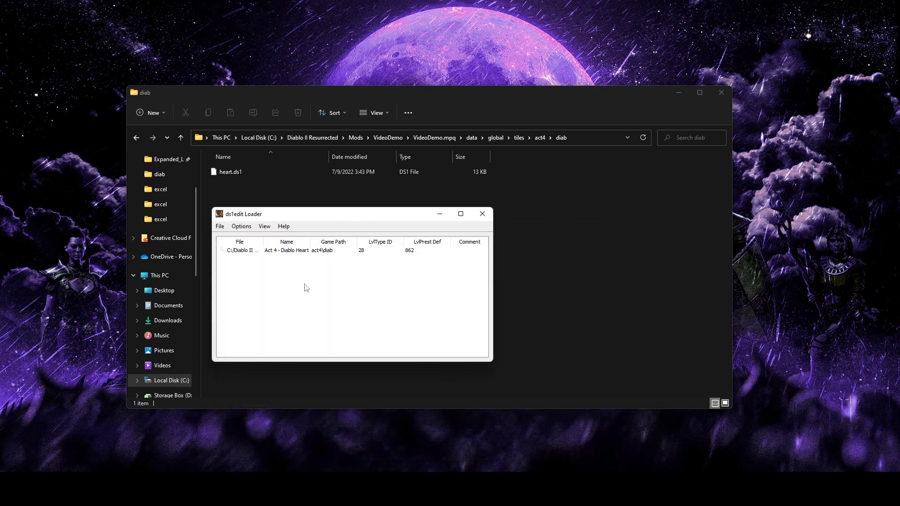
Step: Run the Act 4 - Diablo Heart entry from the loader to open the map in DS1 Editor
{"action": "left_click", "coordinate": [342, 252]}
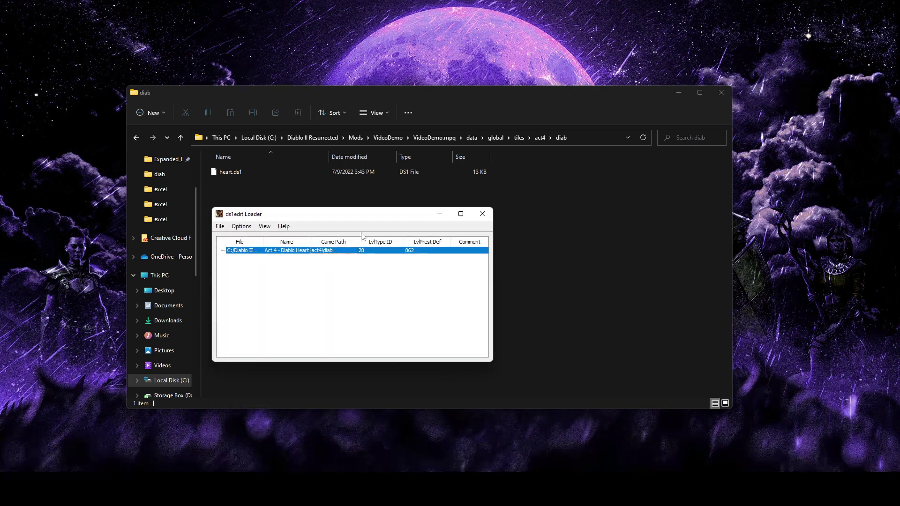
{"action": "left_click", "coordinate": [219, 227]}
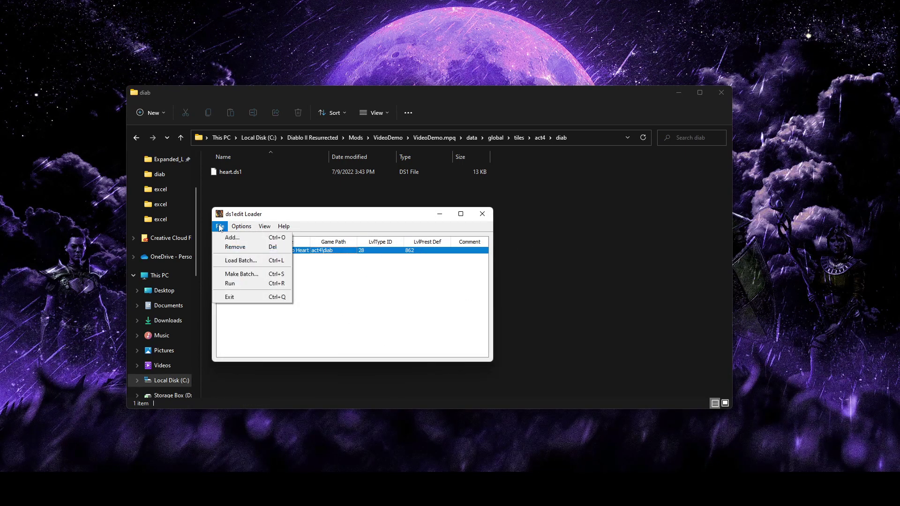
{"action": "left_click", "coordinate": [248, 285]}
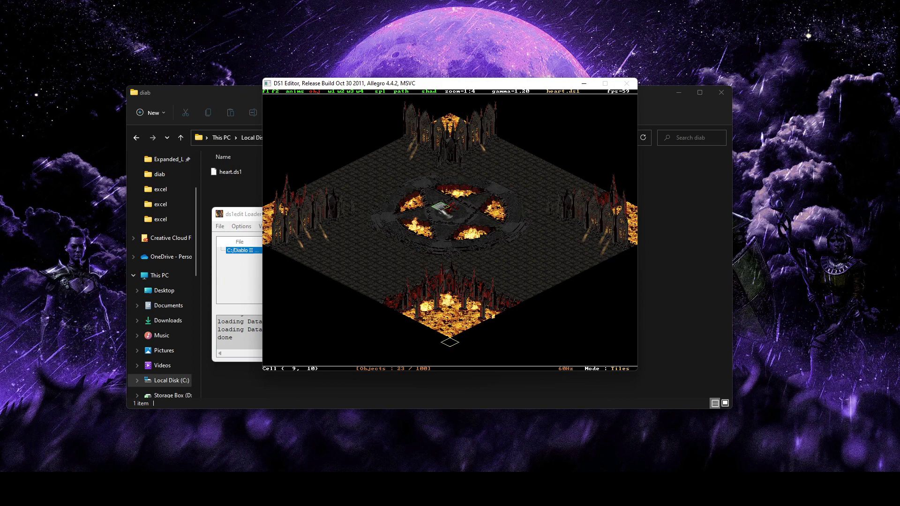
Step: Examine the heart.ds1 map in DS1 Editor, from the whole layout down to the pentagram and the open floor beside it
{"action": "scroll", "coordinate": [451, 233], "scroll_direction": "up", "scroll_amount": 1}
{"action": "scroll", "coordinate": [431, 242], "scroll_direction": "down", "scroll_amount": 2}
{"action": "scroll", "coordinate": [444, 162], "scroll_direction": "up", "scroll_amount": 1}
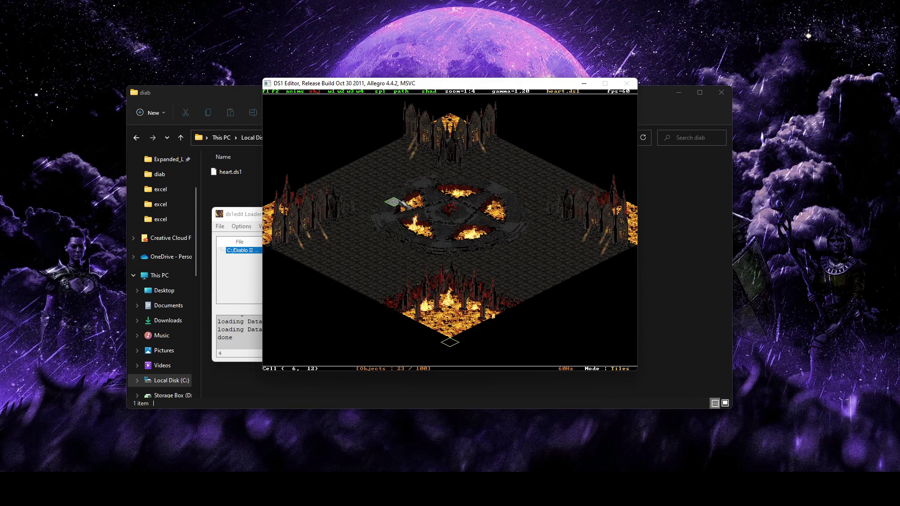
{"action": "key", "text": "Left"}
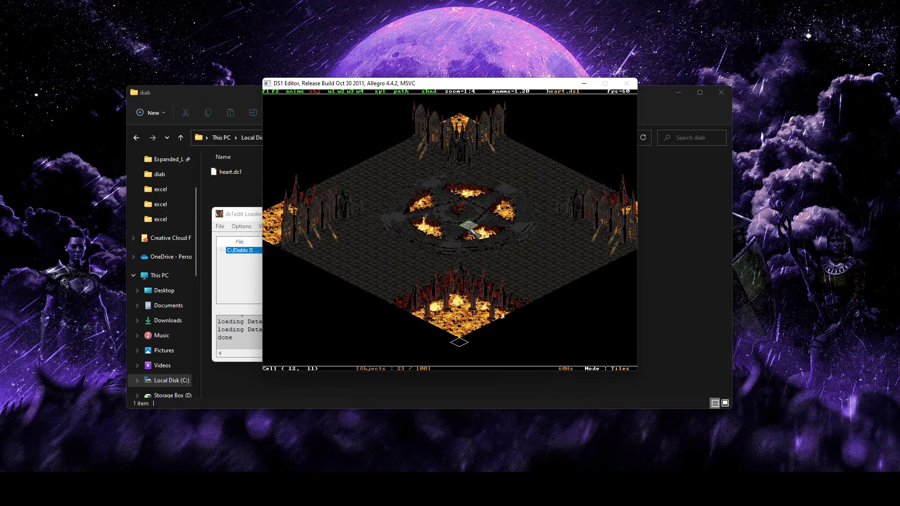
{"action": "scroll", "coordinate": [474, 231], "scroll_direction": "up", "scroll_amount": 1}
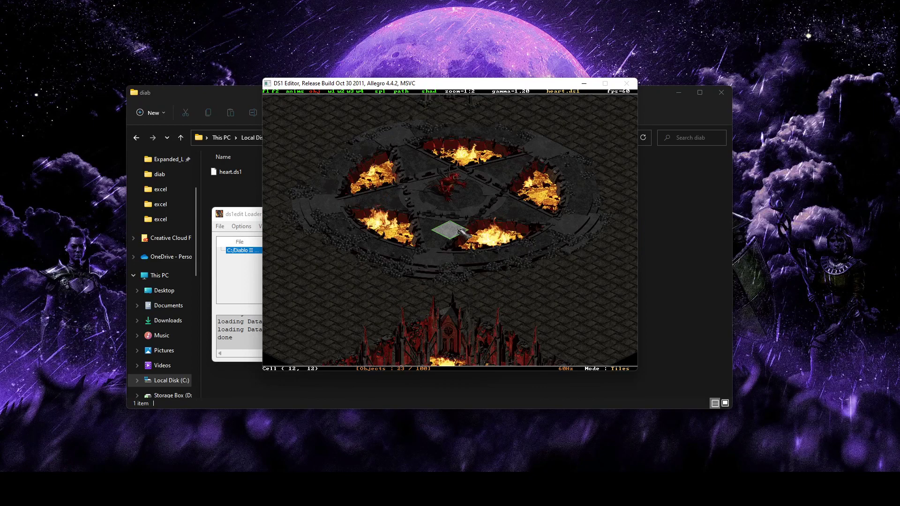
{"action": "scroll", "coordinate": [469, 232], "scroll_direction": "up", "scroll_amount": 1}
{"action": "scroll", "coordinate": [465, 233], "scroll_direction": "down", "scroll_amount": 1}
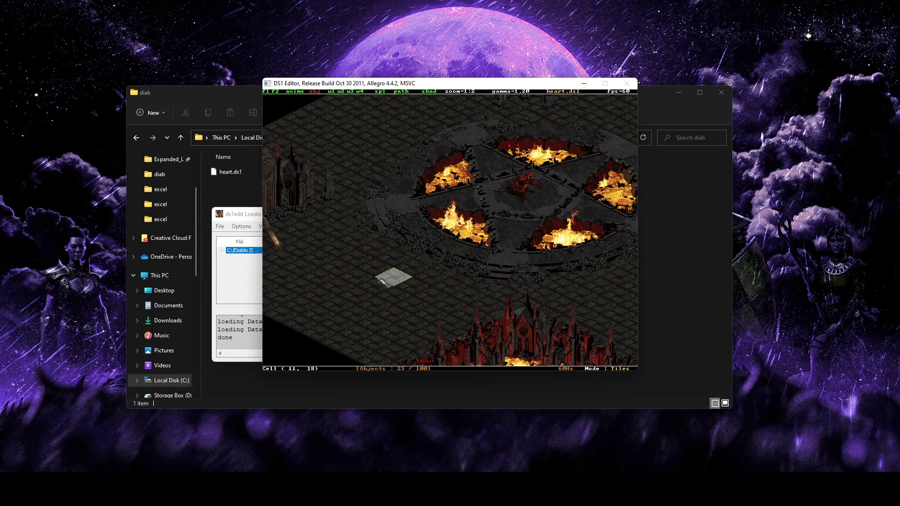
{"action": "scroll", "coordinate": [394, 279], "scroll_direction": "up", "scroll_amount": 1}
{"action": "key", "text": "Down"}
{"action": "key", "text": "Left"}
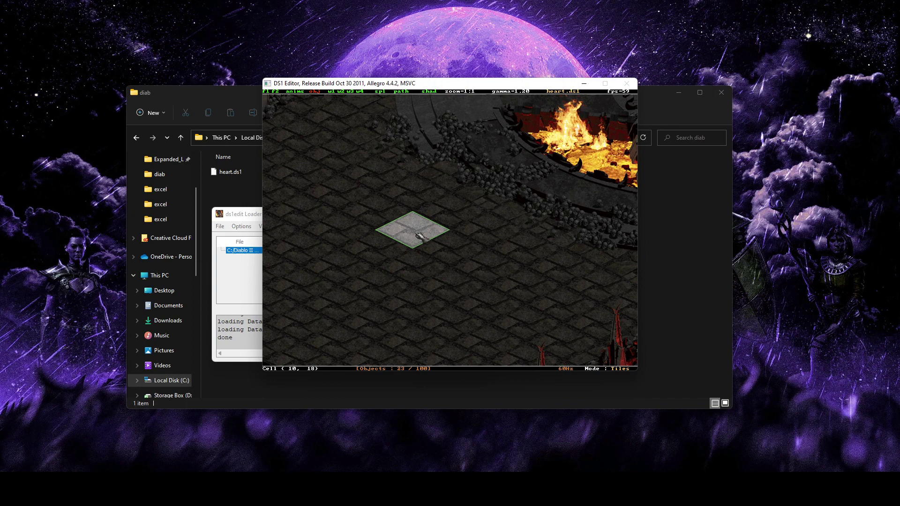
Step: In Objects mode, insert a new object at sub-cell (54, 90) on the open floor and set it to the Type 2 Waypoint (238)
{"action": "key", "text": "Tab"}
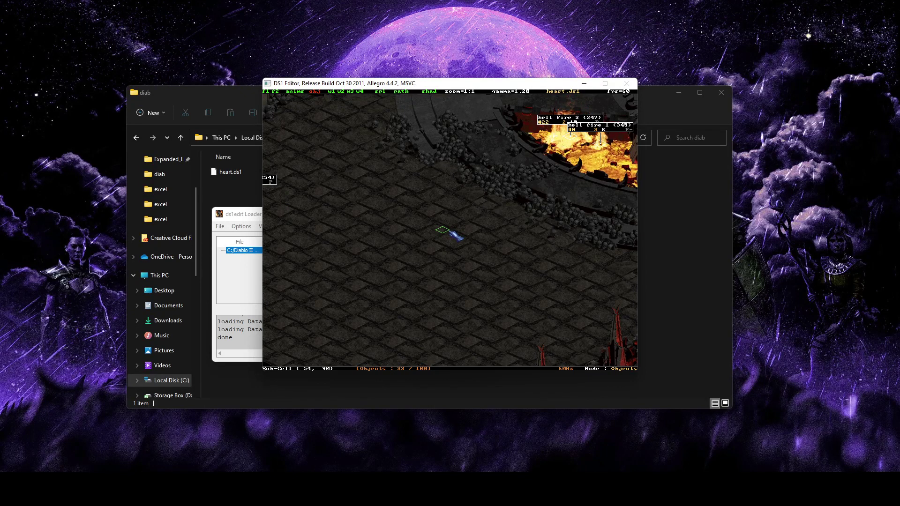
{"action": "left_click", "coordinate": [449, 232]}
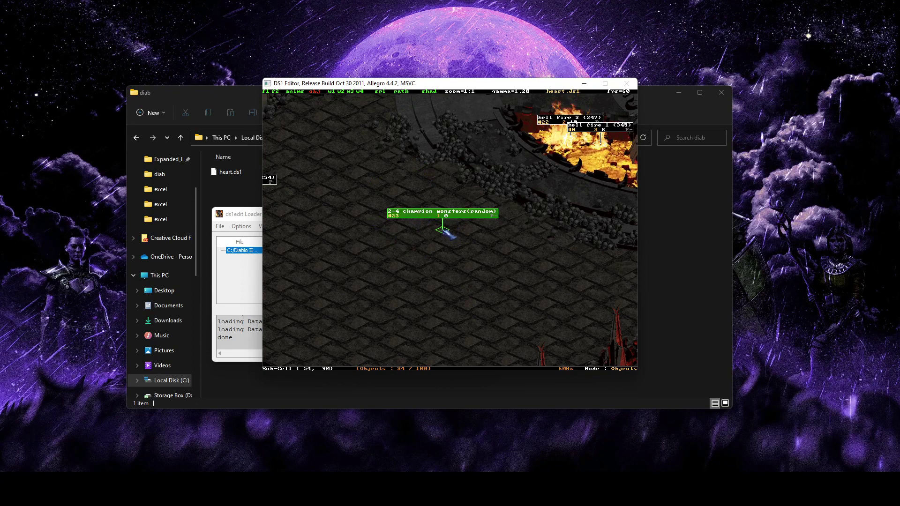
{"action": "right_click", "coordinate": [444, 230]}
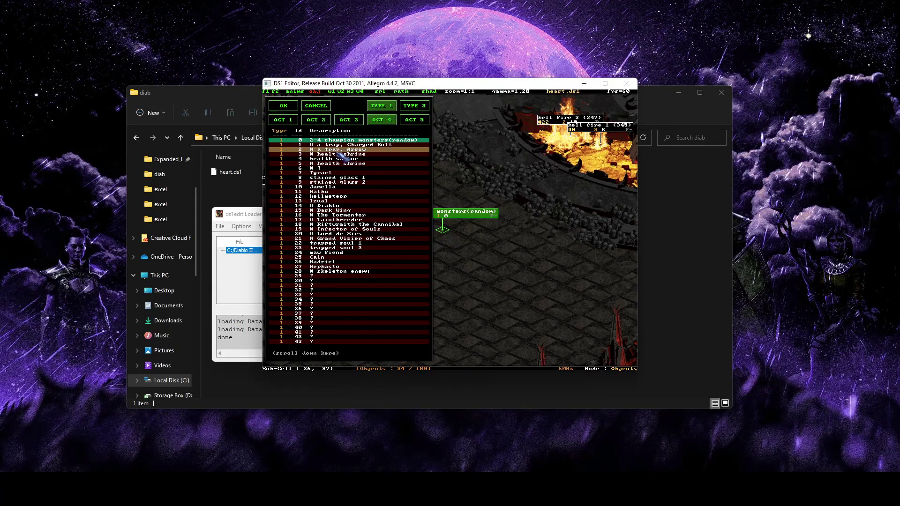
{"action": "left_click", "coordinate": [417, 107]}
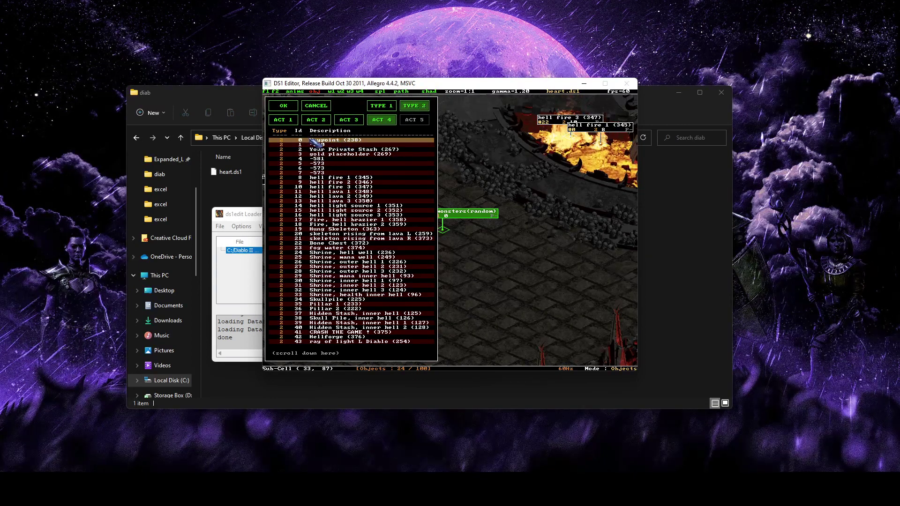
{"action": "left_click", "coordinate": [336, 141]}
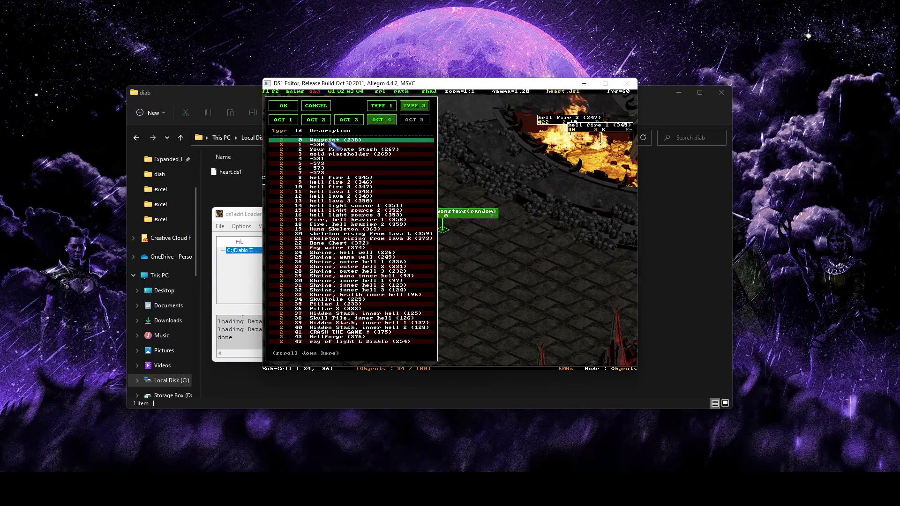
{"action": "left_click", "coordinate": [283, 106]}
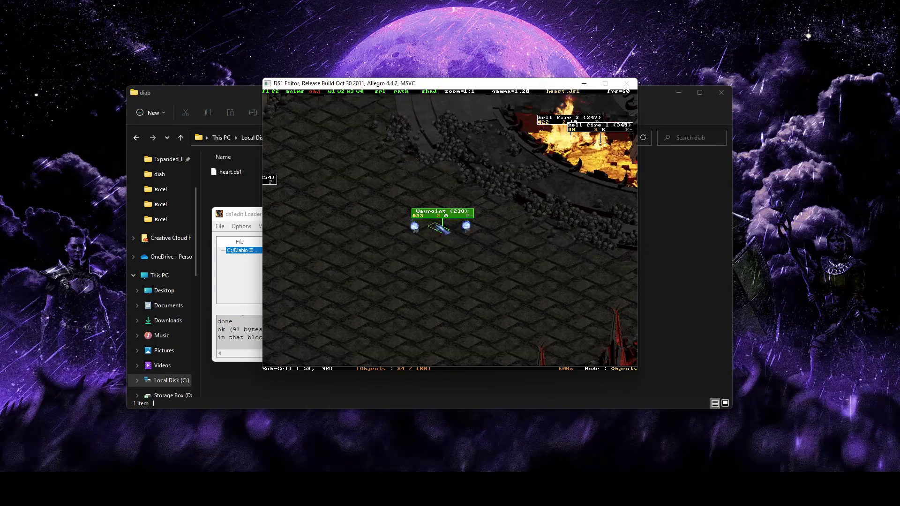
Step: Save all and quit DS1 Editor, and check heart.ds1 and heart-000.ds1 in the mod's diab folder
{"action": "key", "text": "Escape"}
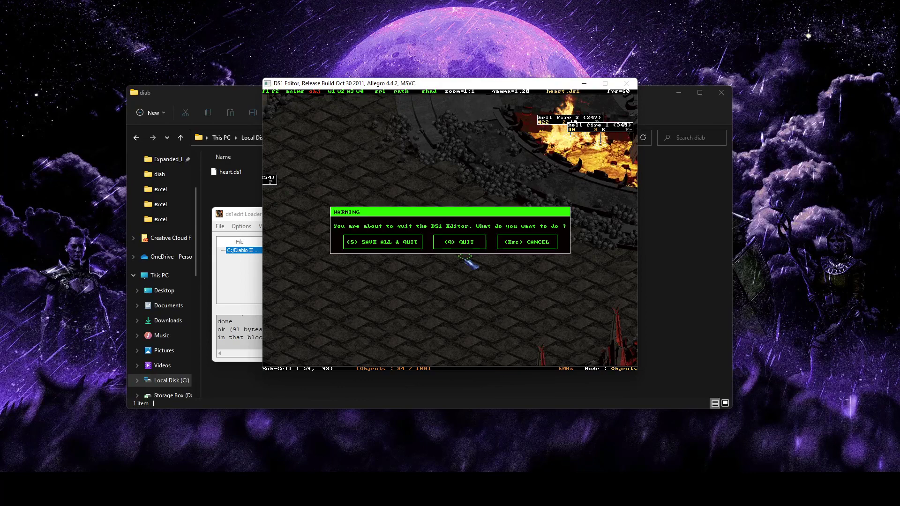
{"action": "left_click", "coordinate": [369, 249]}
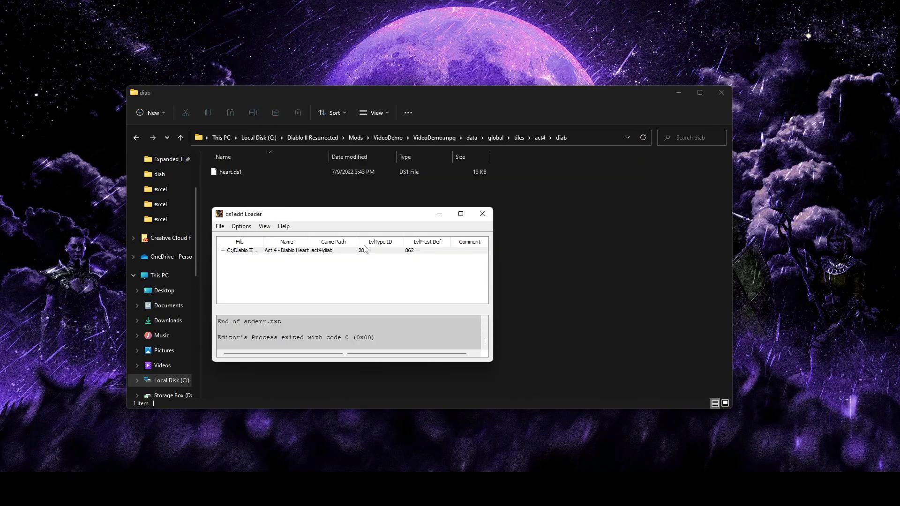
{"action": "left_click", "coordinate": [247, 188]}
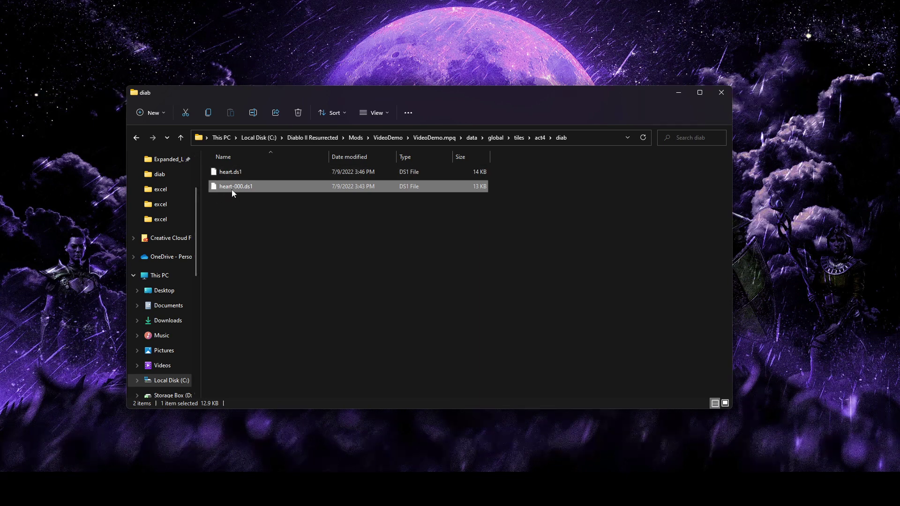
{"action": "left_click", "coordinate": [229, 173]}
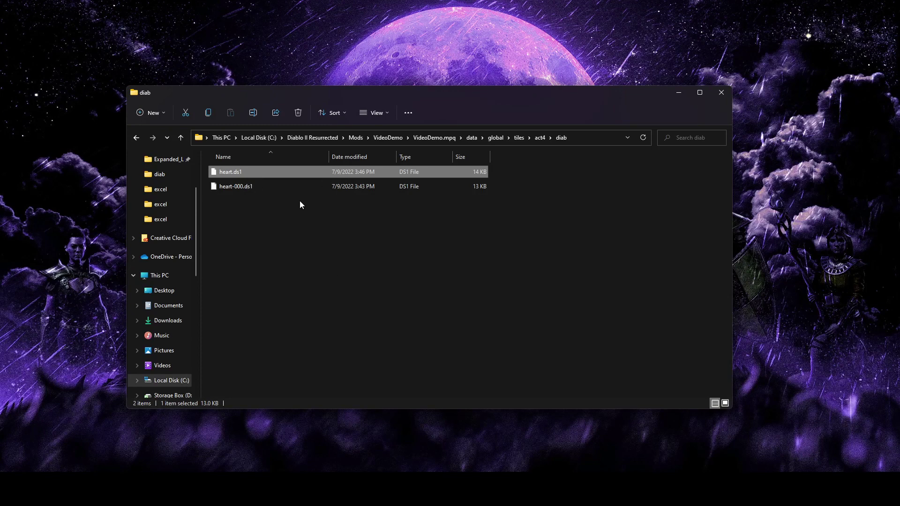
{"action": "left_click", "coordinate": [288, 237]}
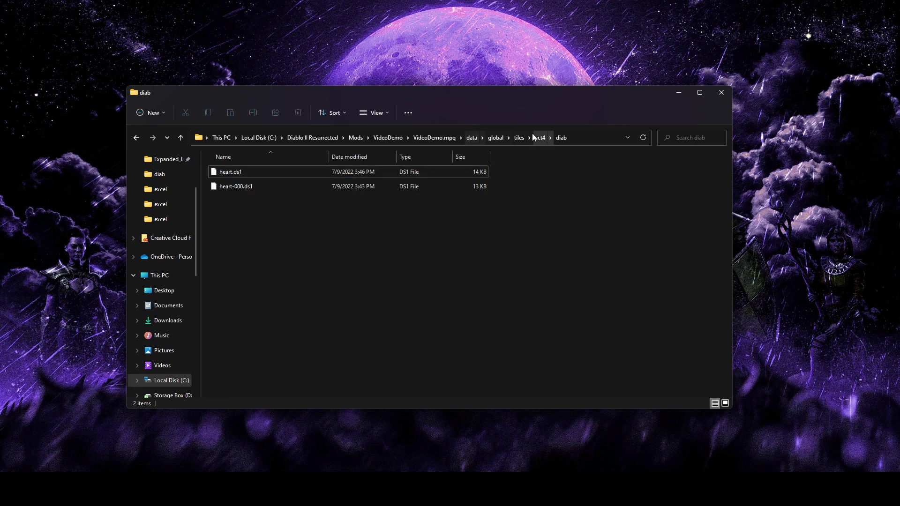
Step: Open actinfo.txt from the mod's data\global\excel folder in AFJ Sheet and shift its window slightly
{"action": "left_click", "coordinate": [496, 138]}
{"action": "double_click", "coordinate": [263, 171]}
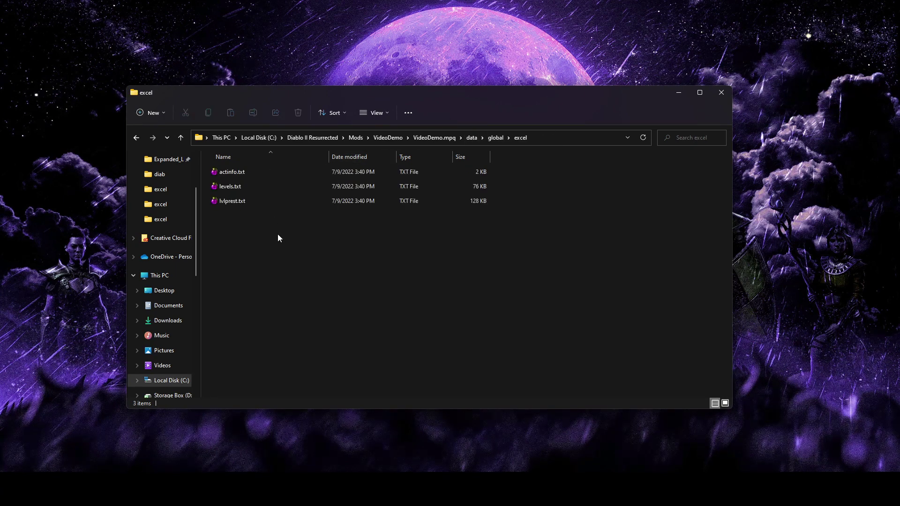
{"action": "double_click", "coordinate": [246, 171]}
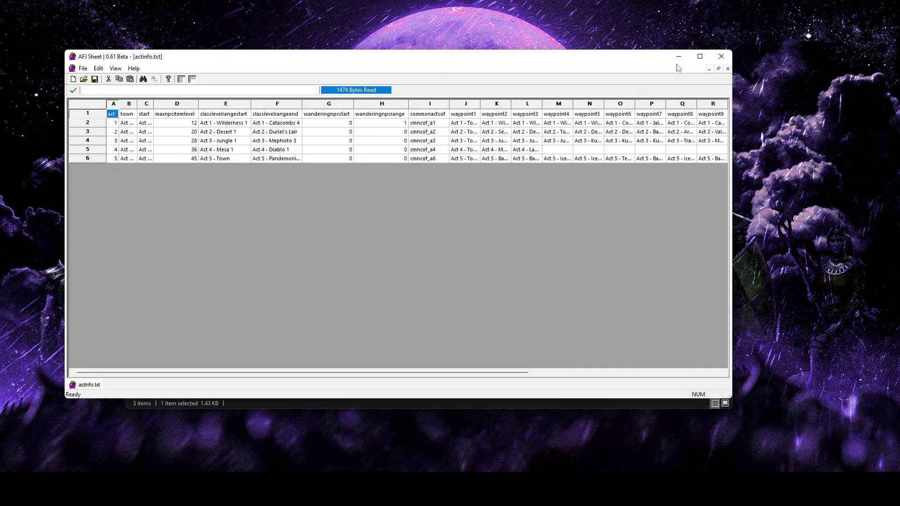
{"action": "left_click_drag", "start_coordinate": [529, 64], "coordinate": [519, 76]}
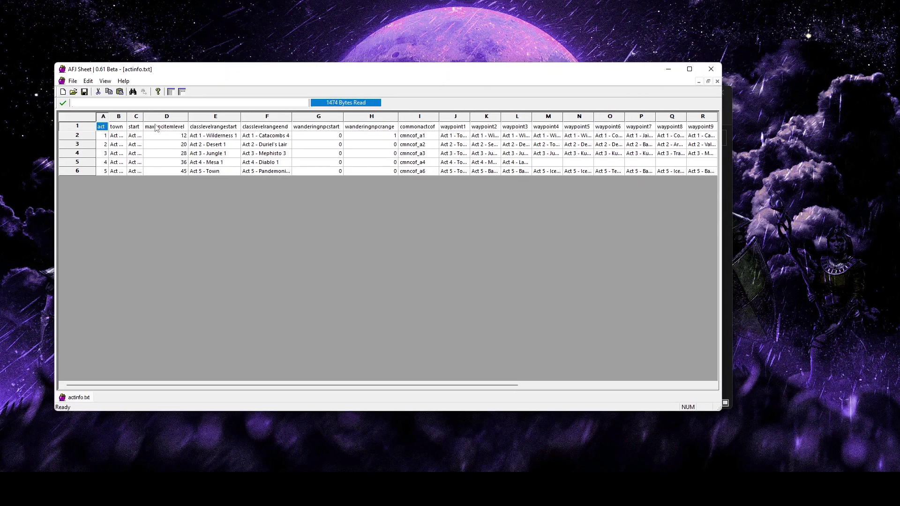
Step: Widen the town and start columns of actinfo.txt so their entries fit
{"action": "left_click_drag", "start_coordinate": [127, 117], "coordinate": [202, 118]}
{"action": "left_click", "coordinate": [155, 117]}
{"action": "left_click", "coordinate": [262, 146]}
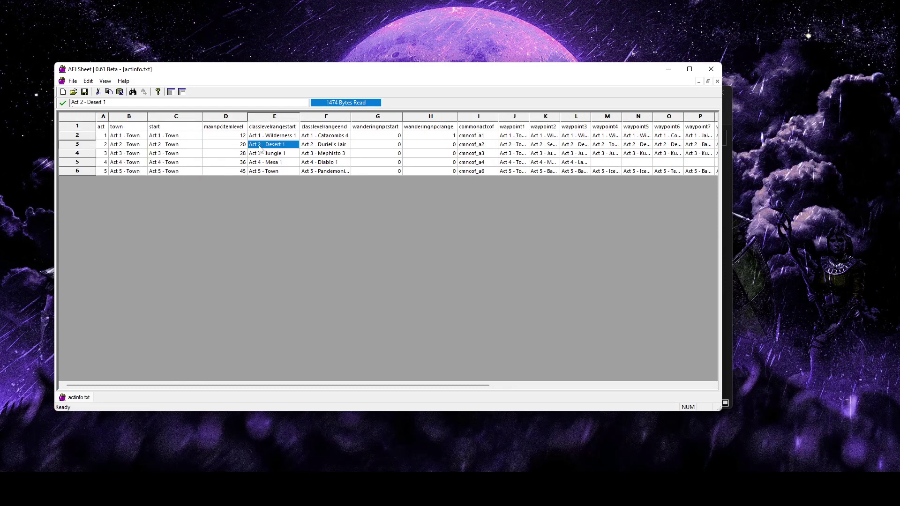
Step: Examine the act, town and start entries for acts 1 and 2, and the waypoint columns in actinfo.txt
{"action": "left_click", "coordinate": [105, 137]}
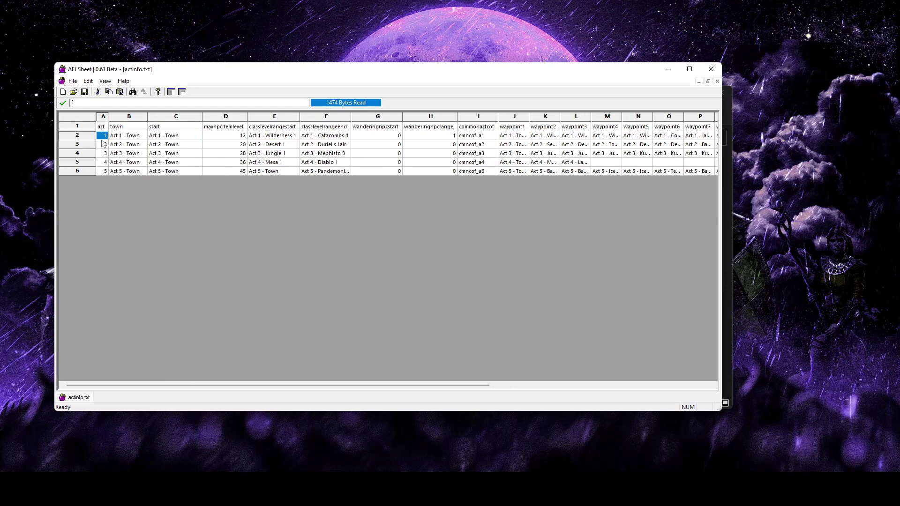
{"action": "left_click", "coordinate": [101, 146]}
{"action": "left_click", "coordinate": [118, 146]}
{"action": "left_click", "coordinate": [173, 149]}
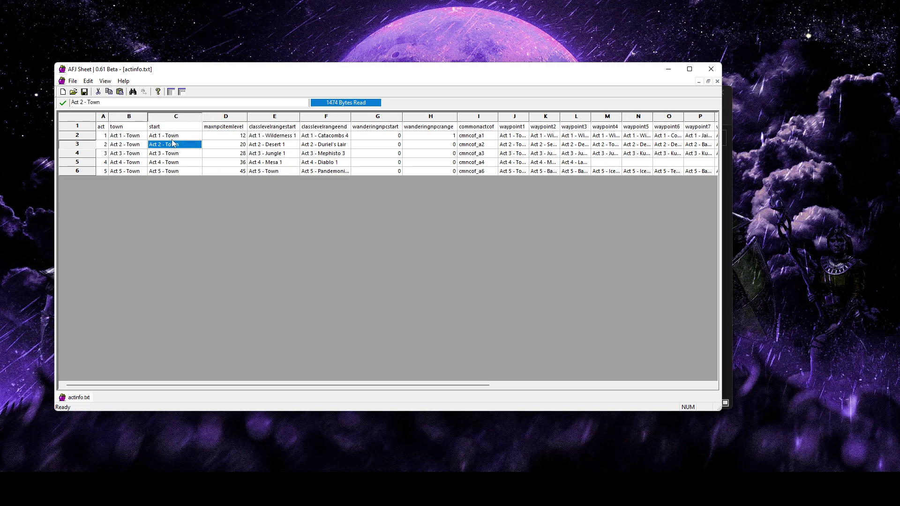
{"action": "key", "text": "Up"}
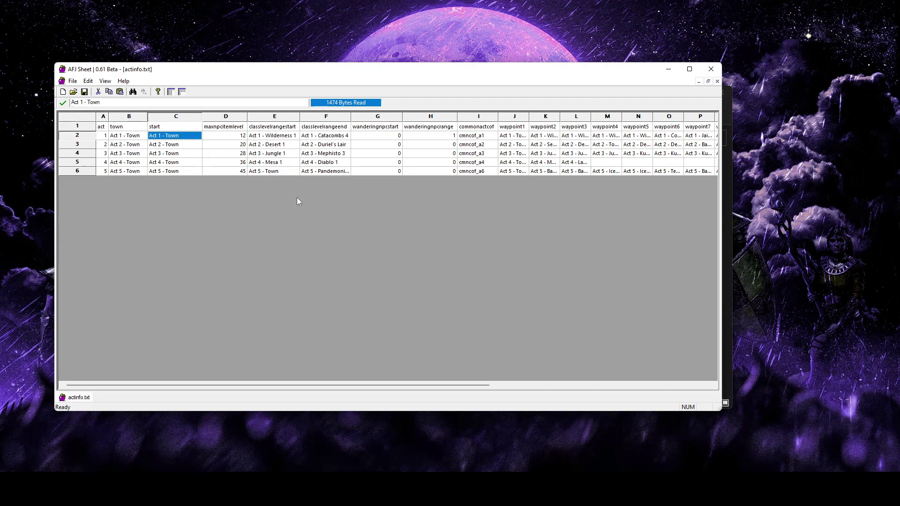
{"action": "left_click_drag", "start_coordinate": [259, 386], "coordinate": [373, 402]}
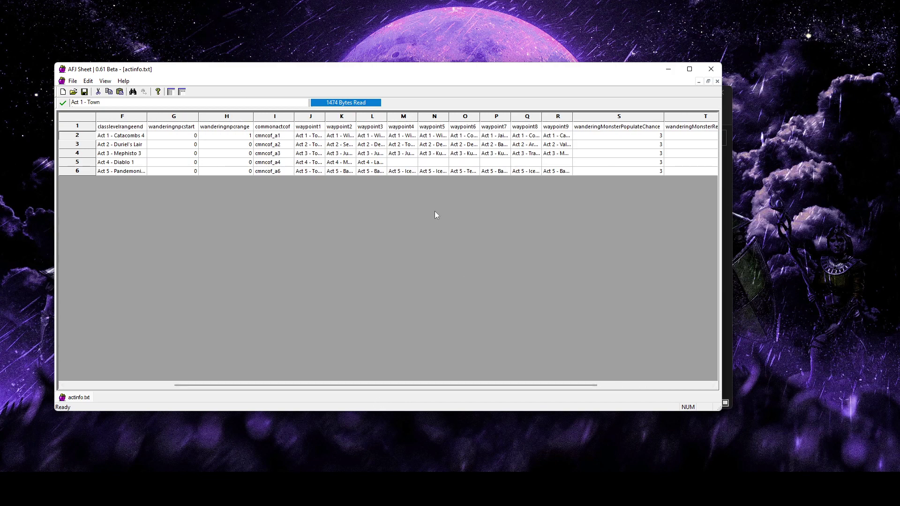
Step: Examine the waypoint1 to waypoint9 columns in actinfo.txt, including the act 4 waypoint4 entry and the act 1 entries
{"action": "left_click", "coordinate": [317, 117]}
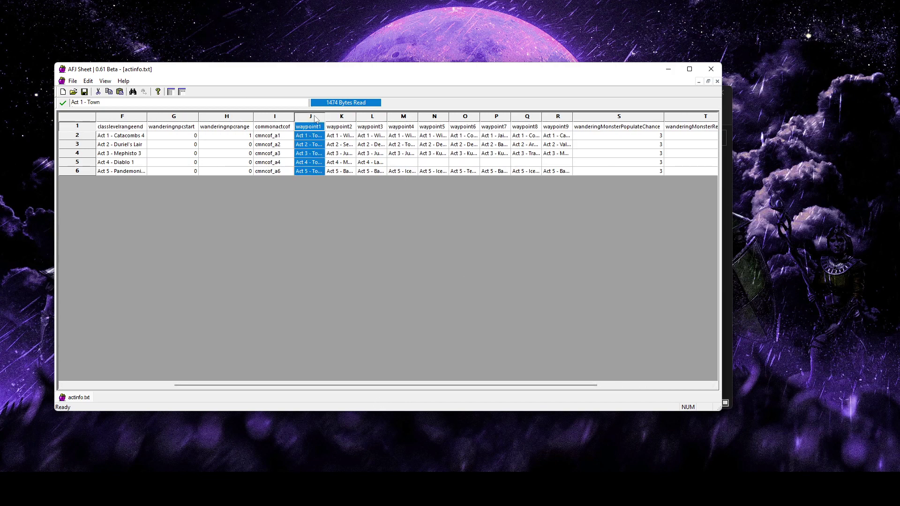
{"action": "left_click", "coordinate": [558, 117], "text": "shift"}
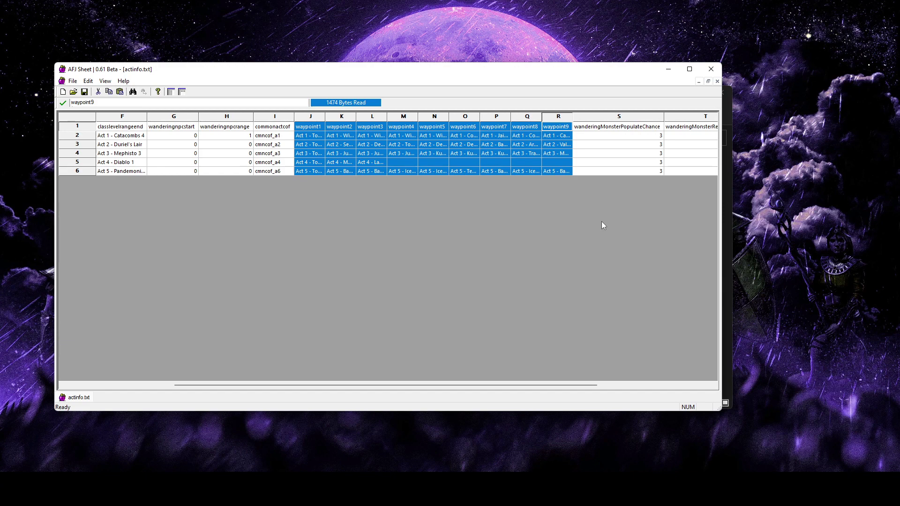
{"action": "left_click", "coordinate": [402, 153]}
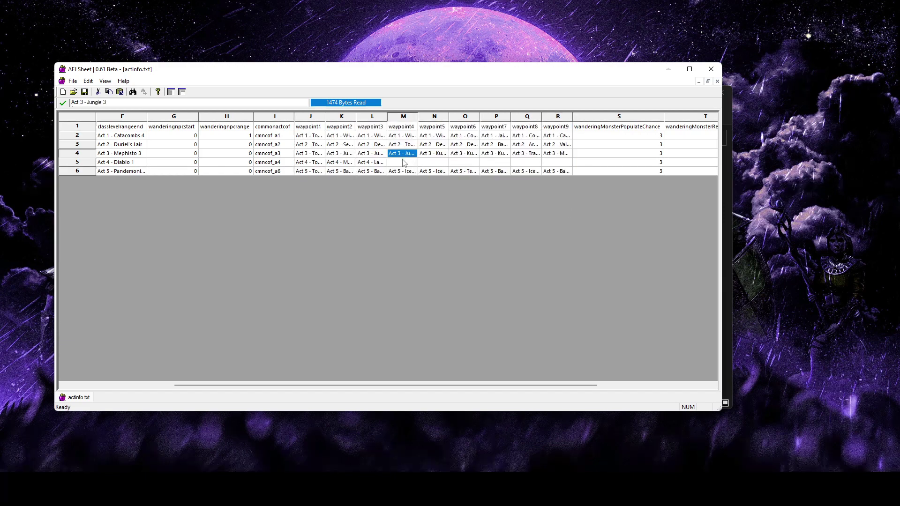
{"action": "left_click", "coordinate": [399, 171]}
{"action": "left_click", "coordinate": [399, 163]}
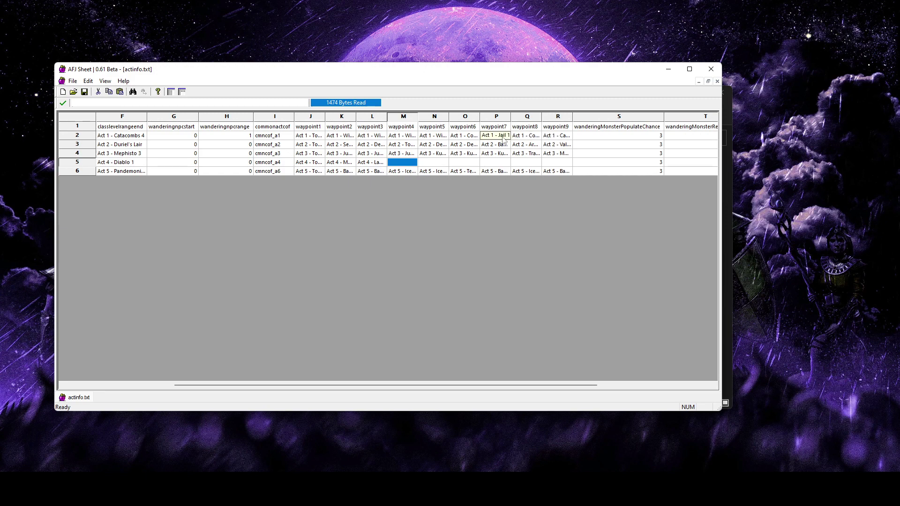
{"action": "left_click", "coordinate": [488, 139]}
{"action": "left_click", "coordinate": [462, 137]}
{"action": "left_click", "coordinate": [435, 138]}
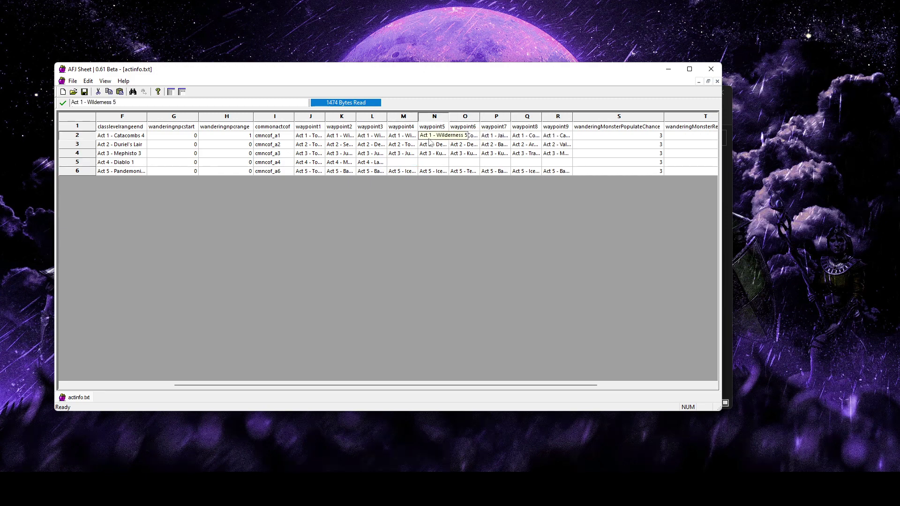
{"action": "left_click", "coordinate": [409, 139]}
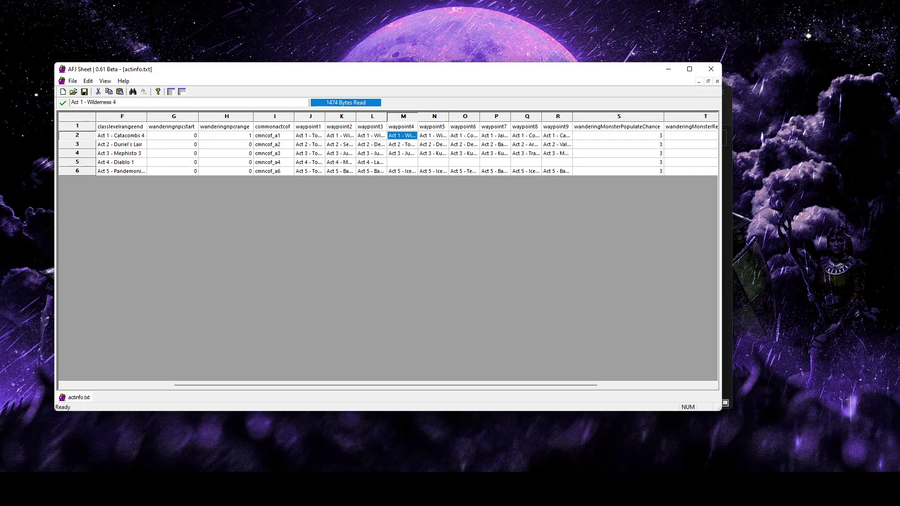
Step: Open levels.txt from the mod's excel folder in AFJ Sheet, widen its Name column and shift the window slightly
{"action": "mouse_move", "coordinate": [182, 469]}
{"action": "left_click", "coordinate": [57, 434]}
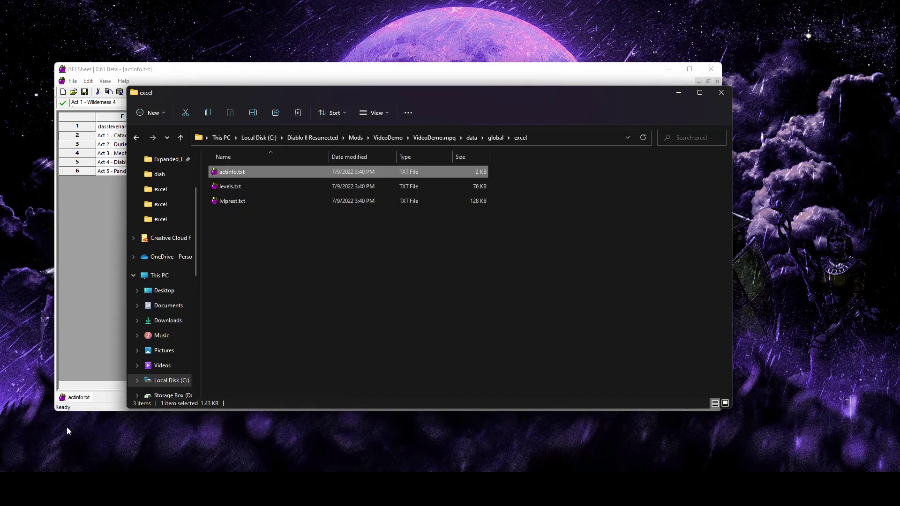
{"action": "left_click_drag", "start_coordinate": [263, 96], "coordinate": [527, 143]}
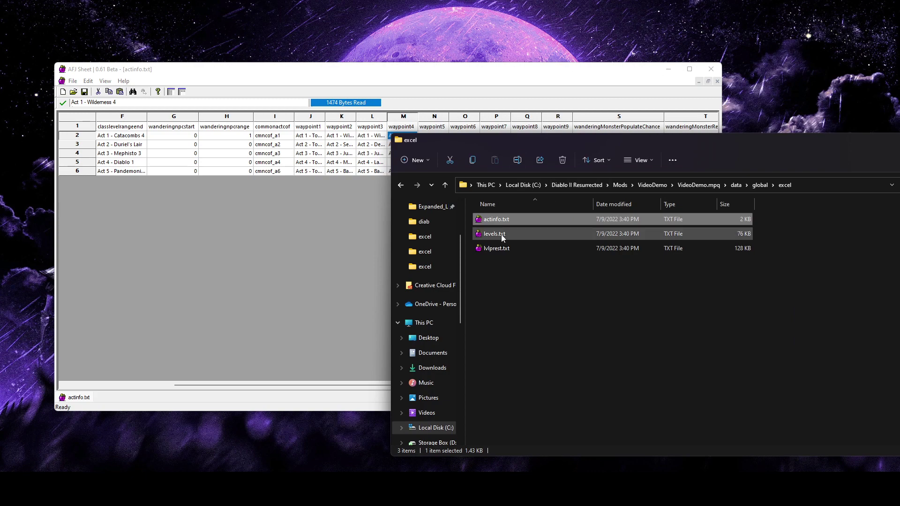
{"action": "left_click_drag", "start_coordinate": [501, 234], "coordinate": [269, 93]}
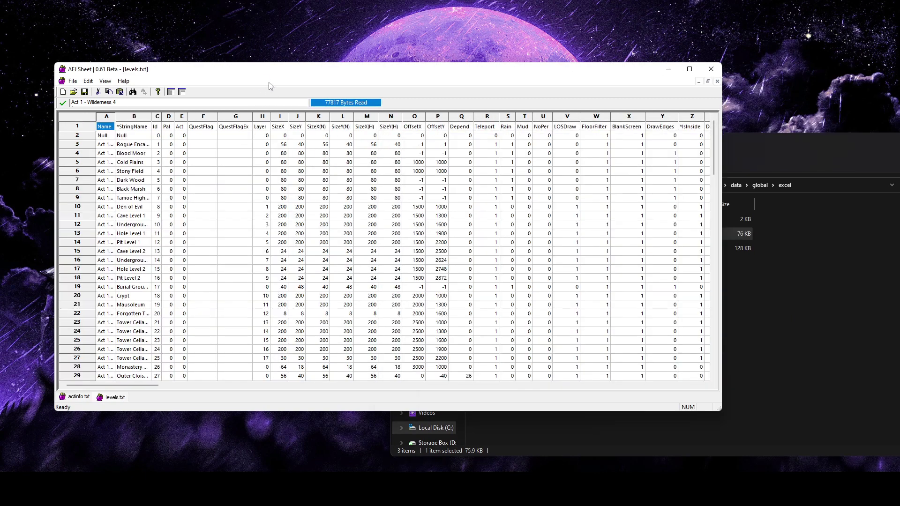
{"action": "left_click_drag", "start_coordinate": [115, 117], "coordinate": [191, 117]}
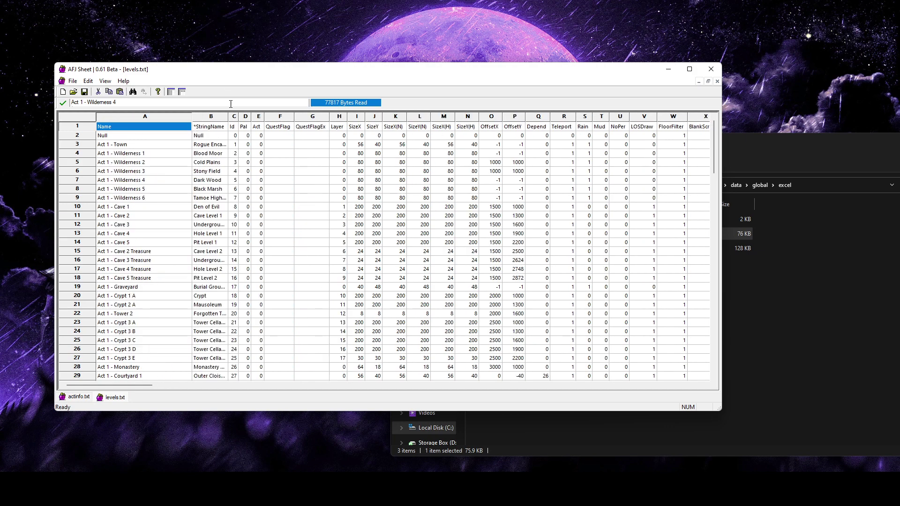
{"action": "left_click_drag", "start_coordinate": [222, 74], "coordinate": [189, 59]}
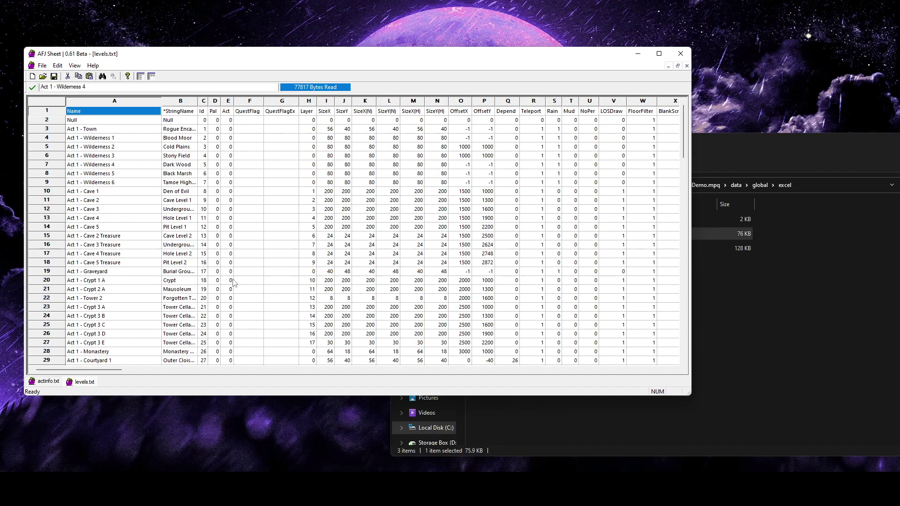
Step: Copy the Act 4 - Diablo 1 level name from levels.txt into the act 4 waypoint4 cell of actinfo.txt
{"action": "scroll", "coordinate": [235, 284], "scroll_direction": "down", "scroll_amount": 20}
{"action": "scroll", "coordinate": [235, 285], "scroll_direction": "up", "scroll_amount": 5}
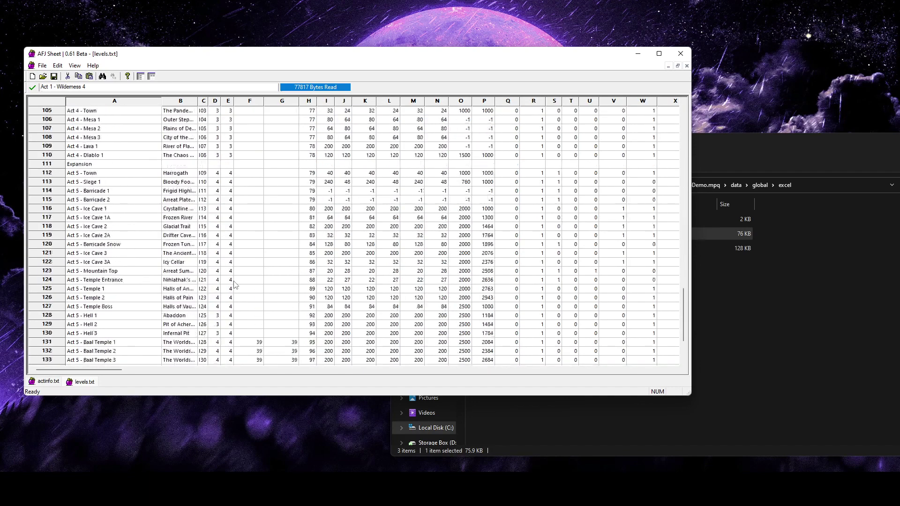
{"action": "left_click", "coordinate": [48, 237]}
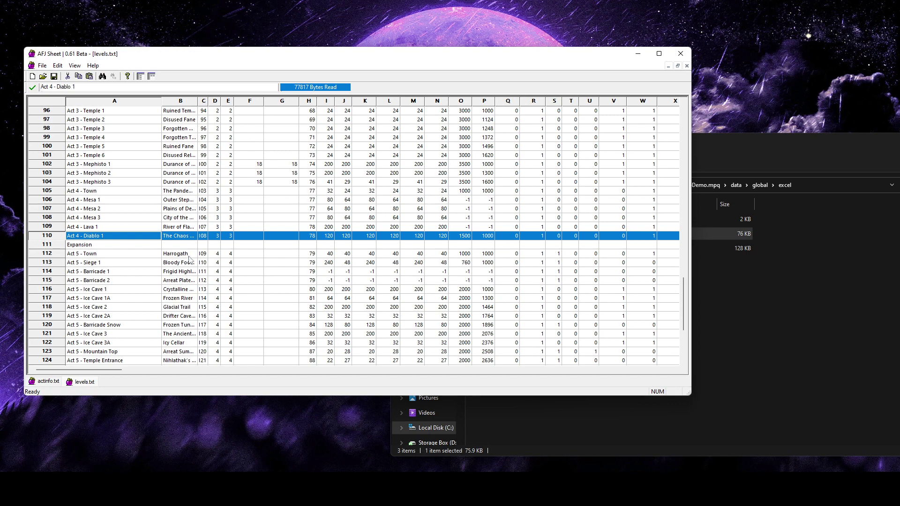
{"action": "left_click", "coordinate": [103, 232]}
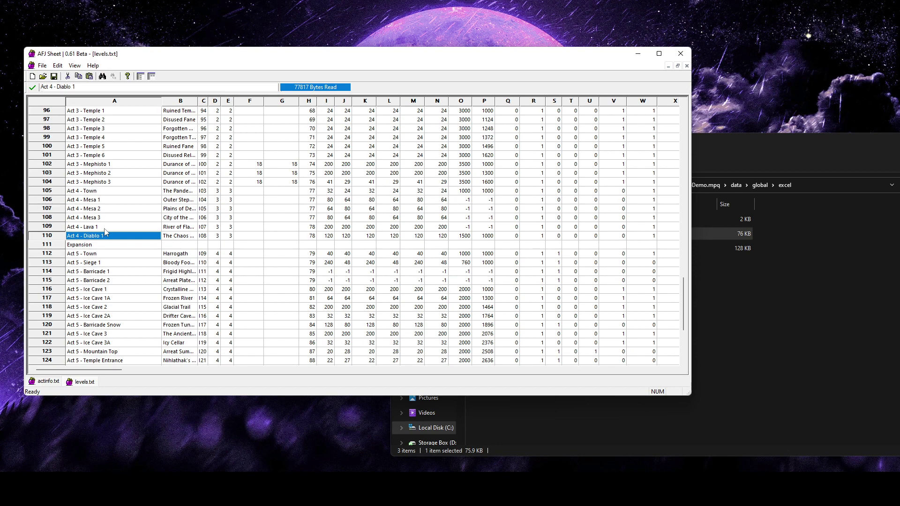
{"action": "left_click", "coordinate": [33, 382]}
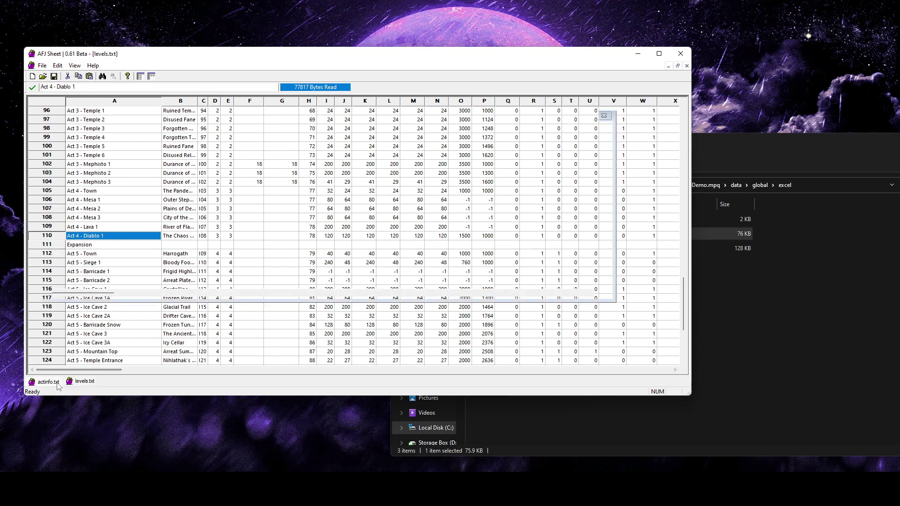
{"action": "left_click", "coordinate": [364, 147]}
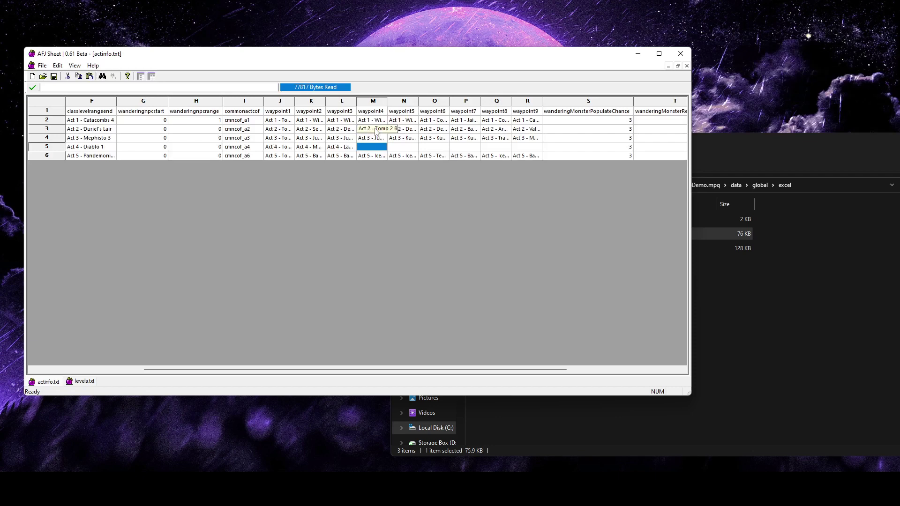
{"action": "key", "text": "ctrl+v"}
Step: Widen the waypoint3 and waypoint4 columns of actinfo.txt so their entries fit, and save the file
{"action": "left_click_drag", "start_coordinate": [382, 101], "coordinate": [397, 101]}
{"action": "left_click", "coordinate": [368, 148]}
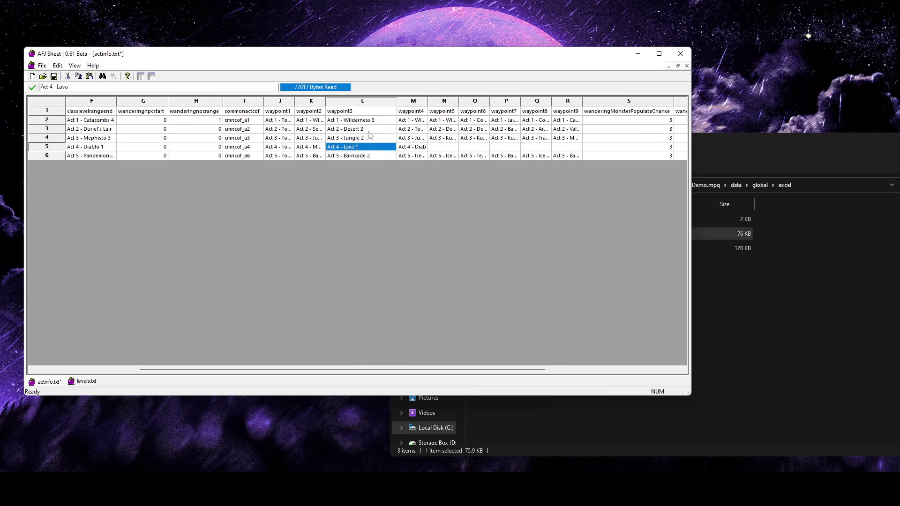
{"action": "left_click", "coordinate": [422, 148]}
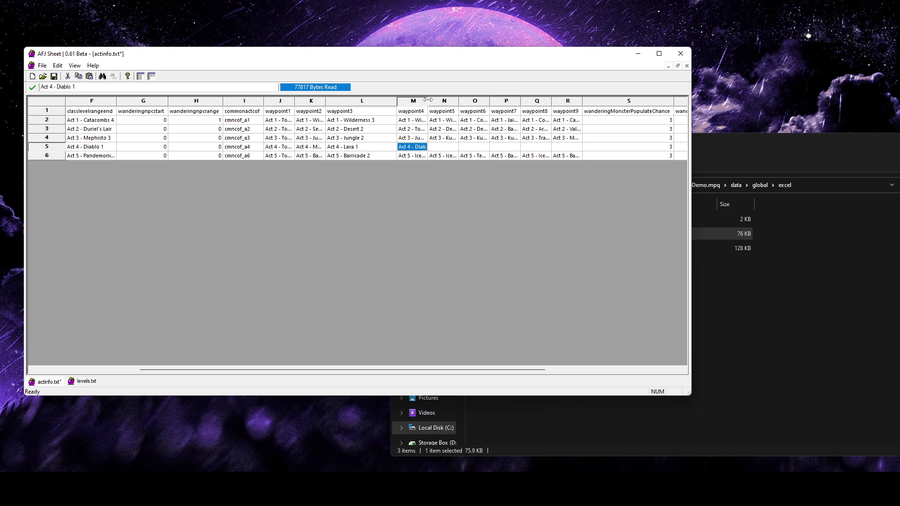
{"action": "left_click_drag", "start_coordinate": [449, 99], "coordinate": [464, 99]}
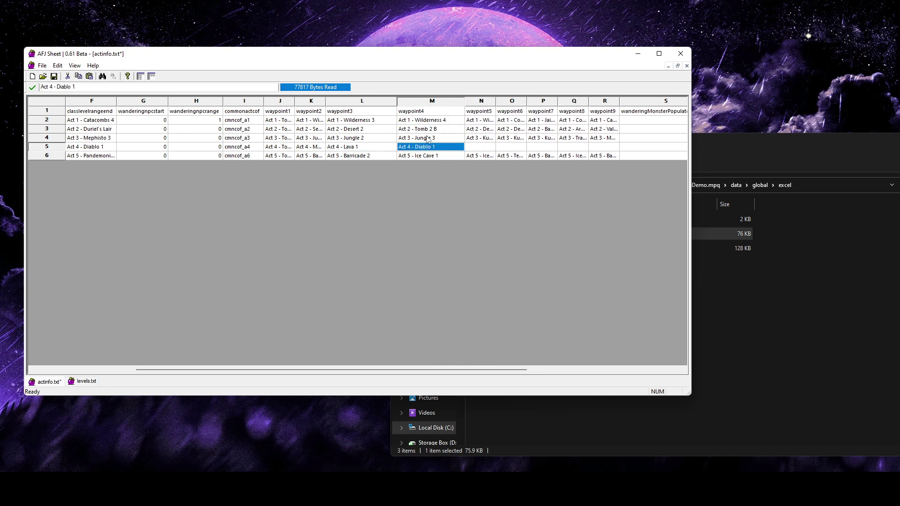
{"action": "left_click", "coordinate": [435, 139]}
{"action": "left_click", "coordinate": [442, 147]}
Step: Widen the Id column of levels.txt and select the Act 4 - Diablo 1 row
{"action": "left_click", "coordinate": [84, 381]}
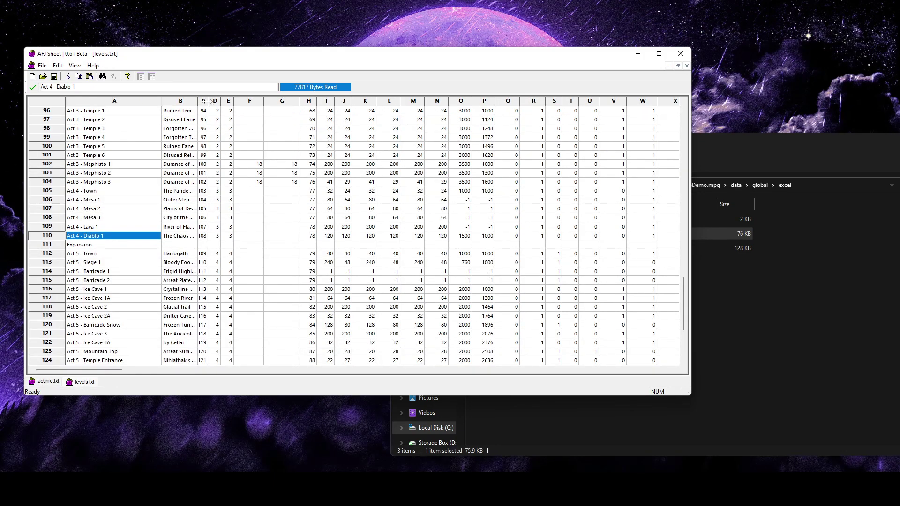
{"action": "left_click_drag", "start_coordinate": [207, 101], "coordinate": [218, 104]}
{"action": "double_click", "coordinate": [139, 239]}
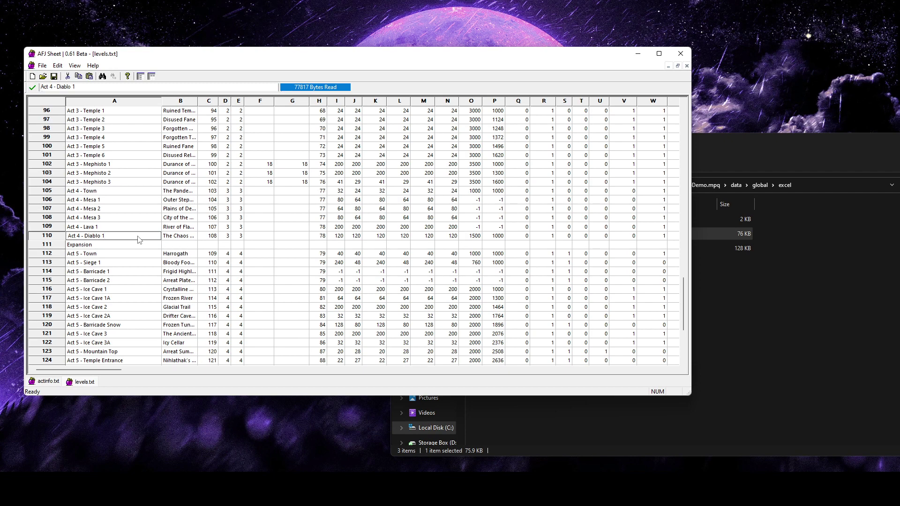
{"action": "left_click", "coordinate": [256, 238]}
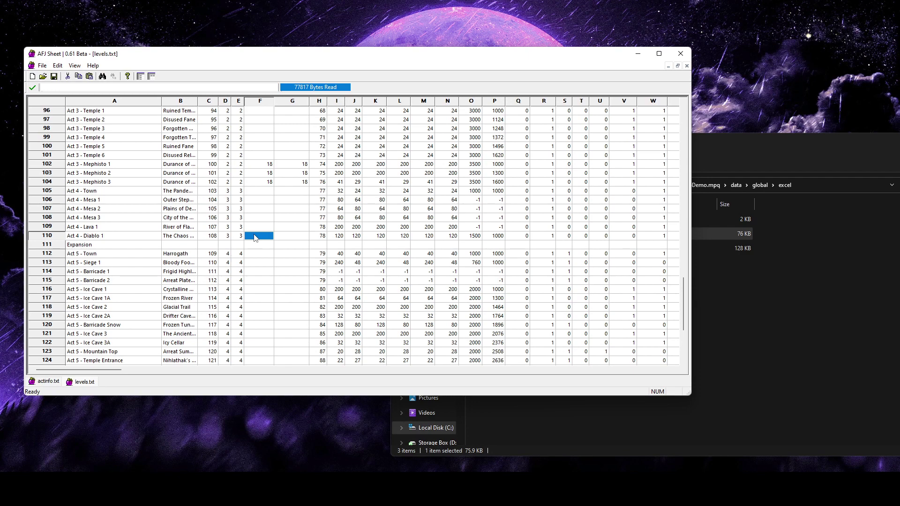
{"action": "left_click", "coordinate": [48, 236]}
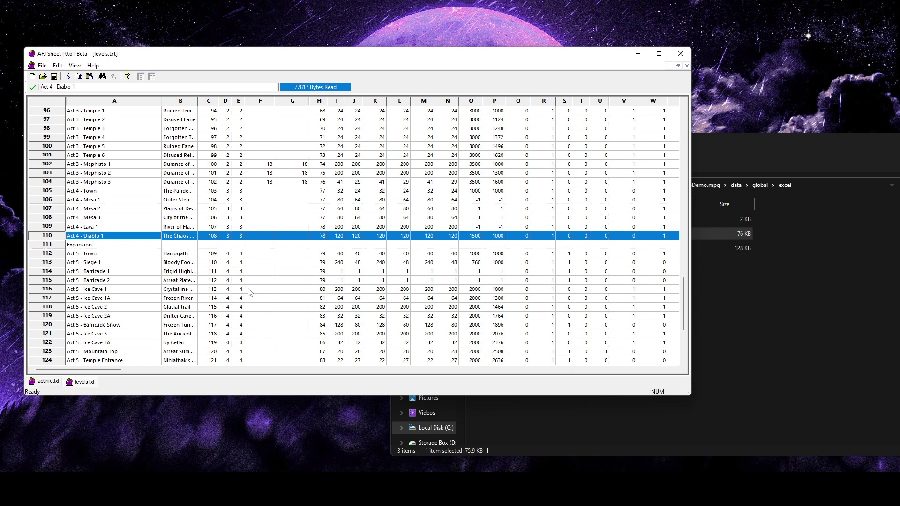
Step: Freeze the Name column and the header row of levels.txt, and find the Act 4 - Diablo 1 row's waypoint data
{"action": "left_click_drag", "start_coordinate": [106, 370], "coordinate": [620, 388]}
{"action": "left_click", "coordinate": [141, 76]}
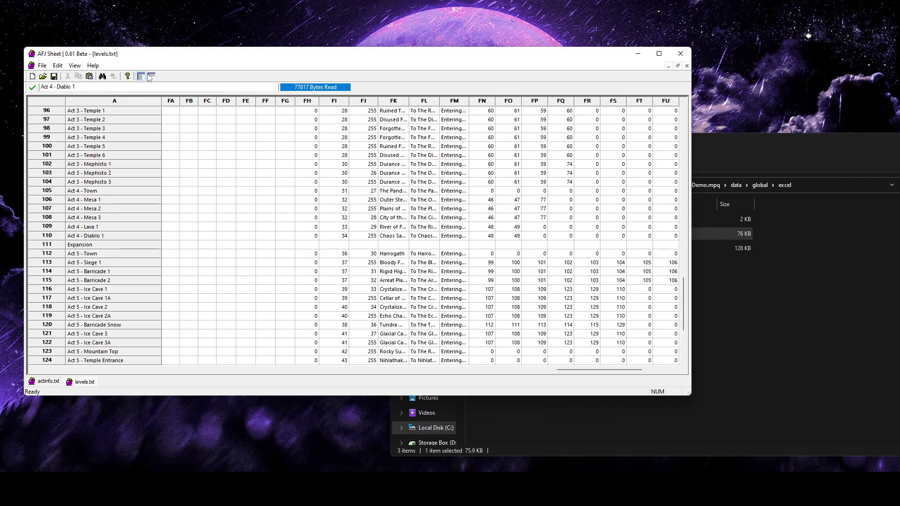
{"action": "left_click", "coordinate": [152, 76]}
{"action": "left_click", "coordinate": [50, 236]}
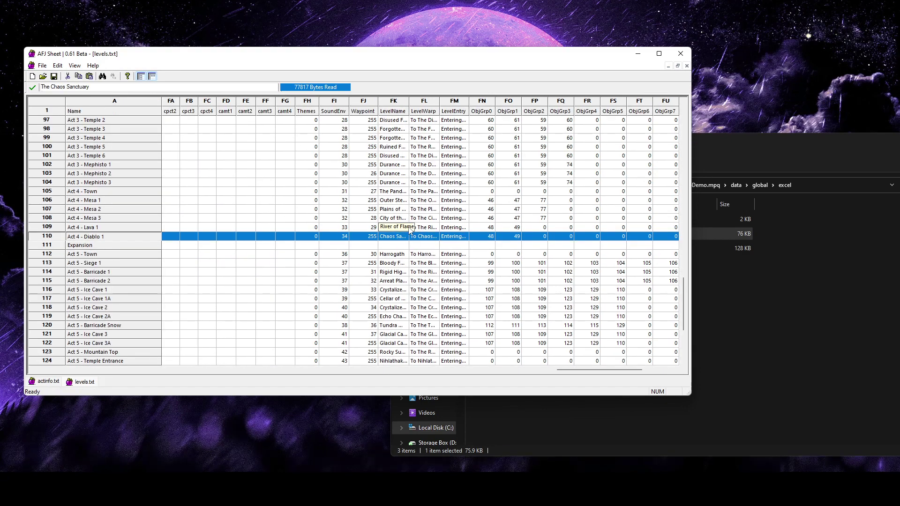
Step: Examine the Waypoint column of levels.txt, comparing levels without a waypoint to the numbered act 3, 4 and 5 levels
{"action": "left_click", "coordinate": [364, 101]}
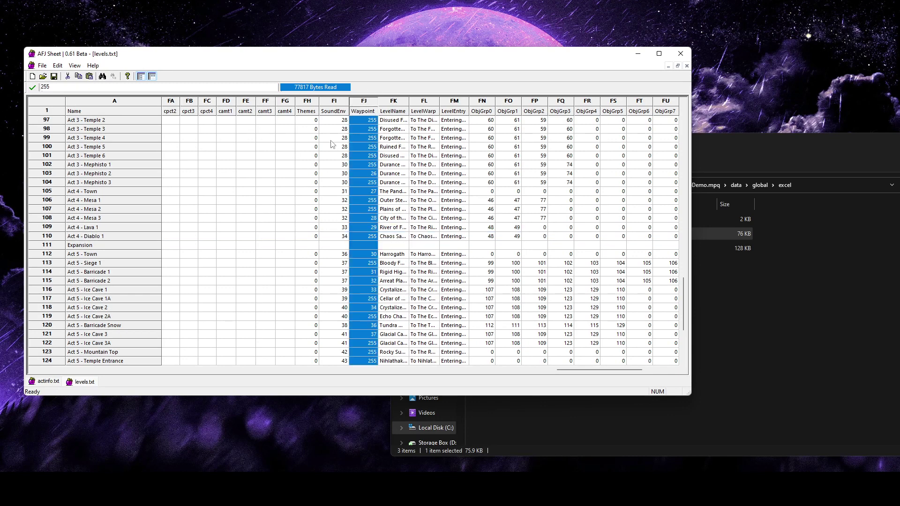
{"action": "left_click", "coordinate": [370, 140]}
{"action": "left_click", "coordinate": [362, 147]}
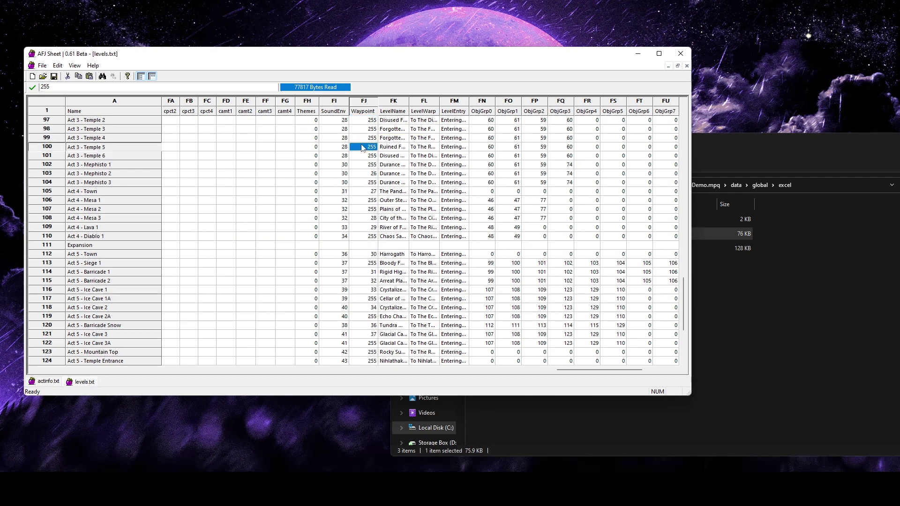
{"action": "left_click", "coordinate": [364, 157]}
{"action": "left_click", "coordinate": [365, 165]}
{"action": "left_click", "coordinate": [365, 183]}
{"action": "left_click", "coordinate": [363, 210]}
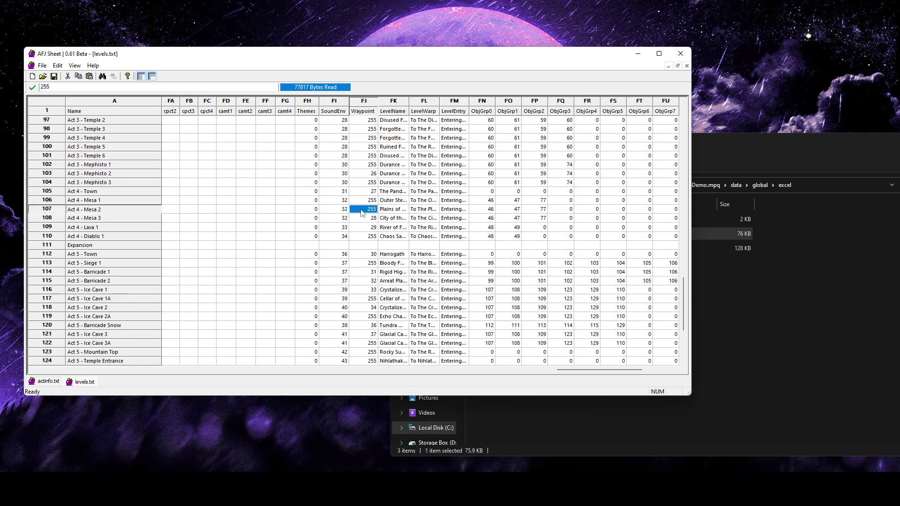
{"action": "left_click", "coordinate": [364, 201]}
{"action": "left_click", "coordinate": [364, 237]}
{"action": "left_click", "coordinate": [365, 263]}
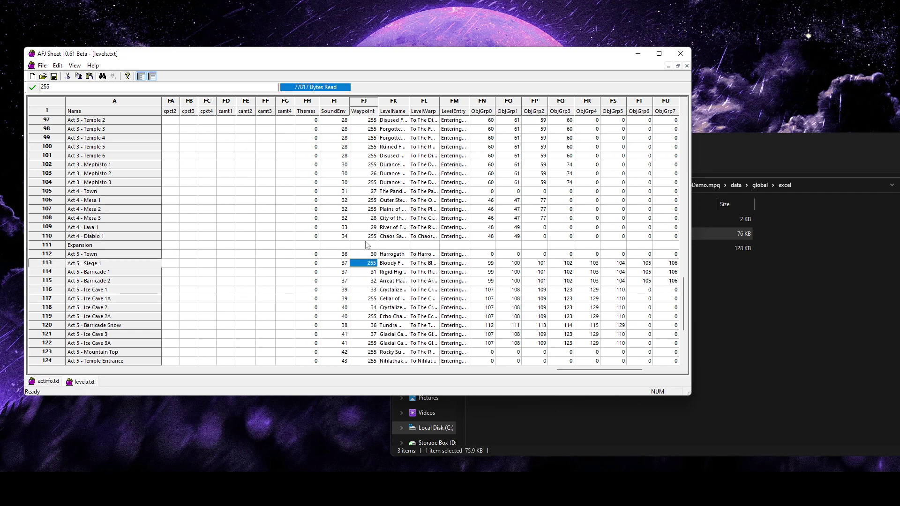
{"action": "left_click", "coordinate": [368, 191]}
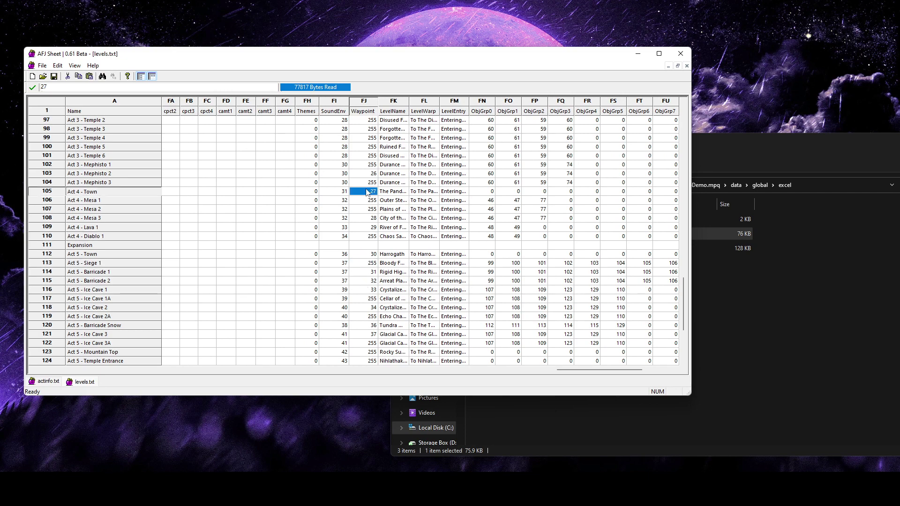
{"action": "left_click", "coordinate": [366, 176]}
{"action": "left_click_drag", "start_coordinate": [369, 200], "coordinate": [367, 194]}
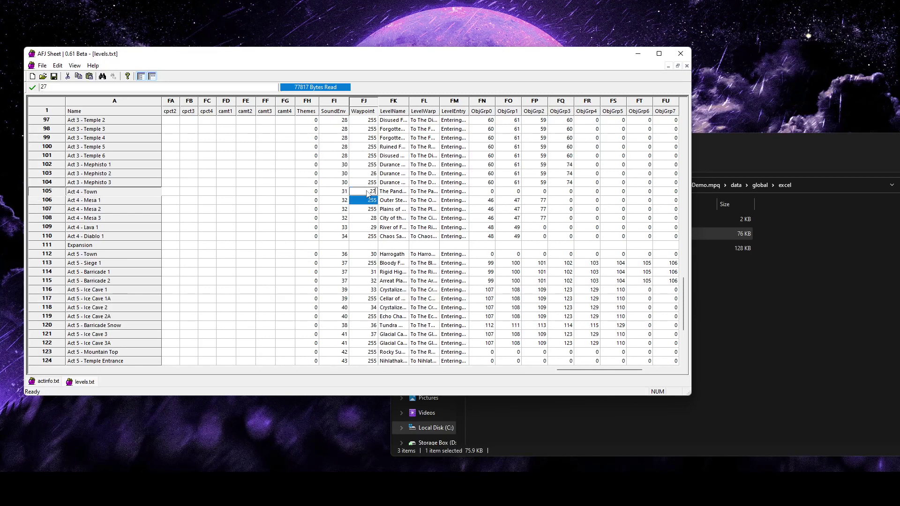
{"action": "left_click", "coordinate": [364, 209]}
{"action": "left_click", "coordinate": [366, 219]}
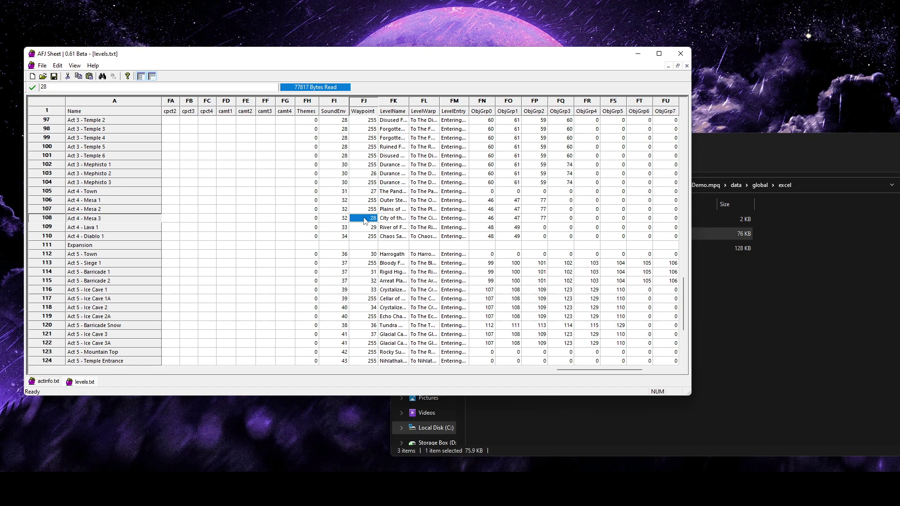
Step: Set the Waypoint value of the Act 4 - Diablo 1 row in levels.txt to 30
{"action": "left_click", "coordinate": [393, 236]}
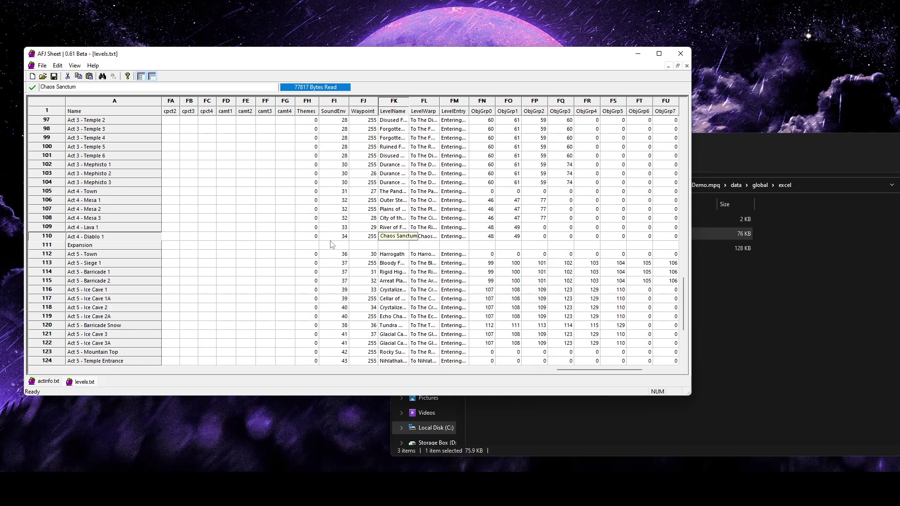
{"action": "left_click", "coordinate": [52, 236]}
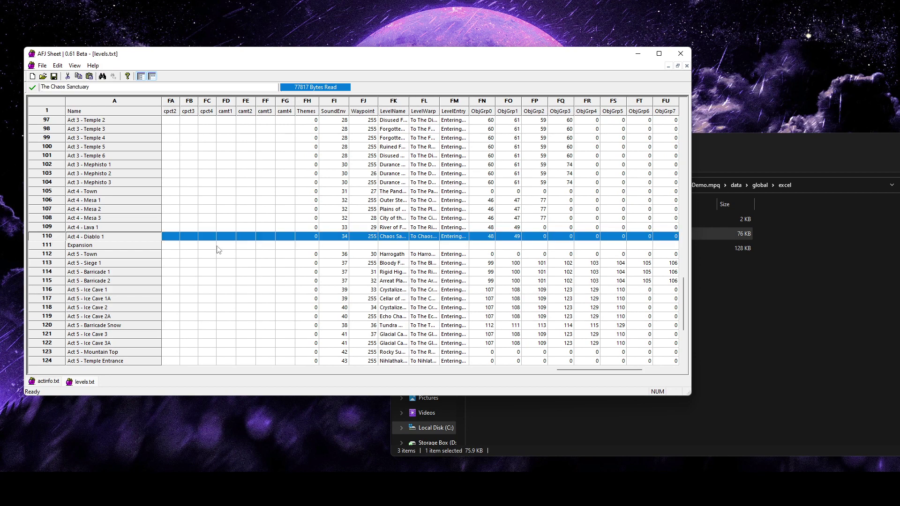
{"action": "left_click", "coordinate": [363, 237]}
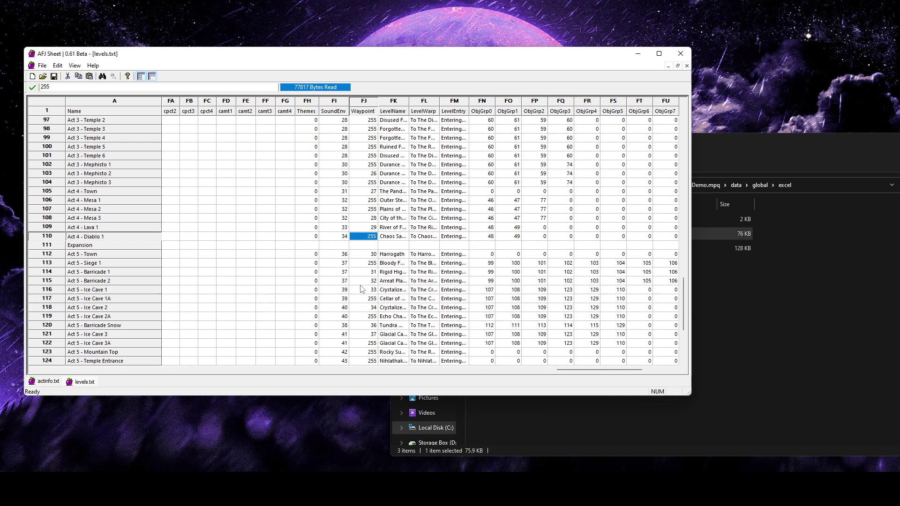
{"action": "type", "text": "30"}
{"action": "left_click", "coordinate": [361, 257]}
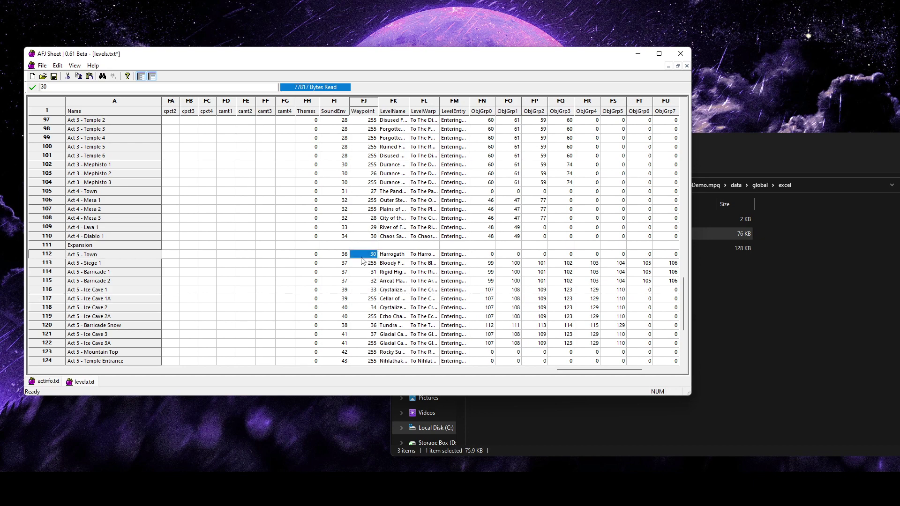
Step: Examine the Waypoint column from Act 4 - Diablo 1 through the Act 5 levels for conflicting waypoint numbers
{"action": "scroll", "coordinate": [362, 258], "scroll_direction": "down", "scroll_amount": 2}
{"action": "scroll", "coordinate": [348, 326], "scroll_direction": "down", "scroll_amount": 3}
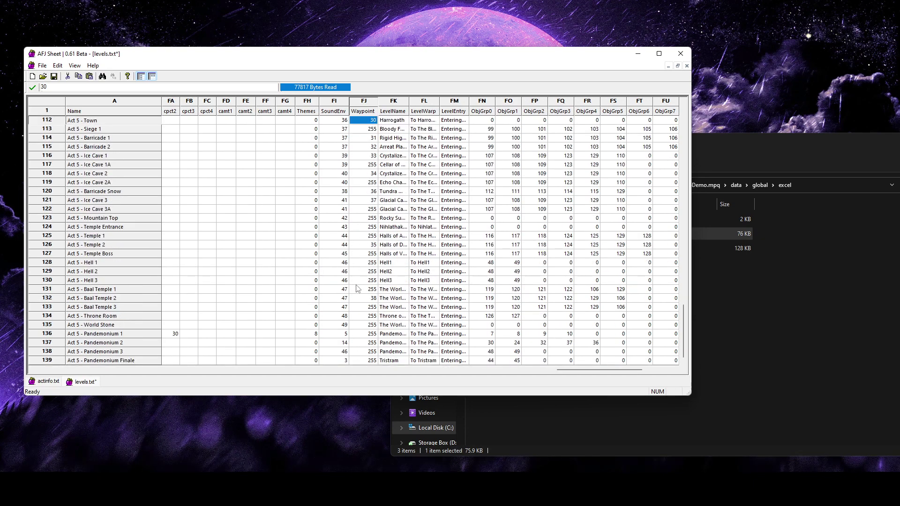
{"action": "scroll", "coordinate": [361, 238], "scroll_direction": "up", "scroll_amount": 8}
{"action": "scroll", "coordinate": [357, 282], "scroll_direction": "down", "scroll_amount": 2}
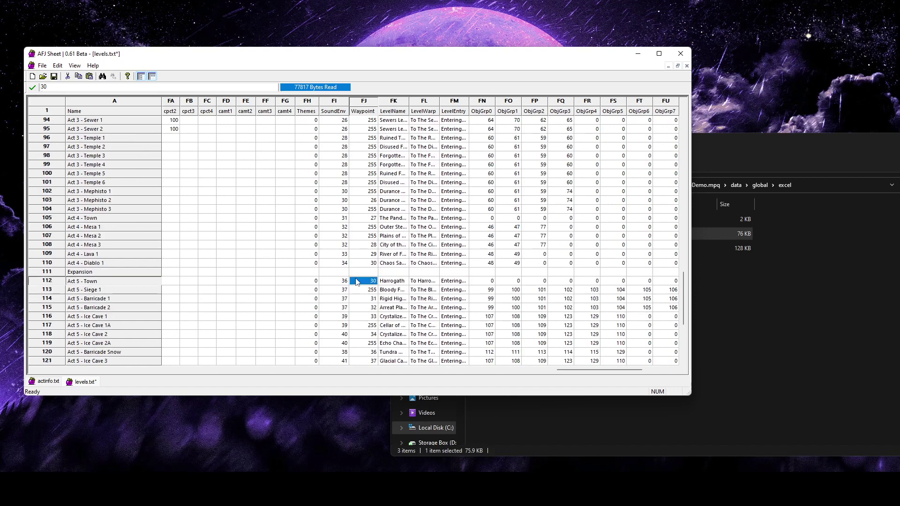
{"action": "left_click", "coordinate": [369, 273]}
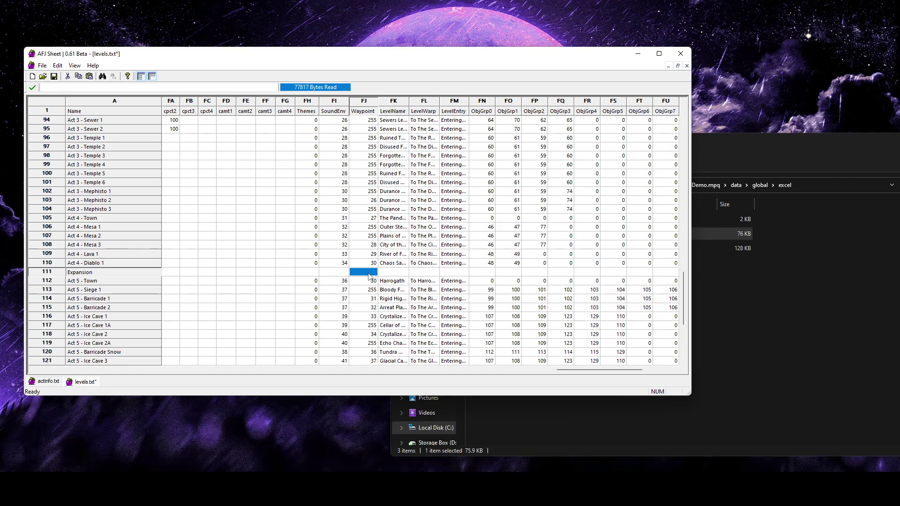
{"action": "left_click", "coordinate": [363, 282]}
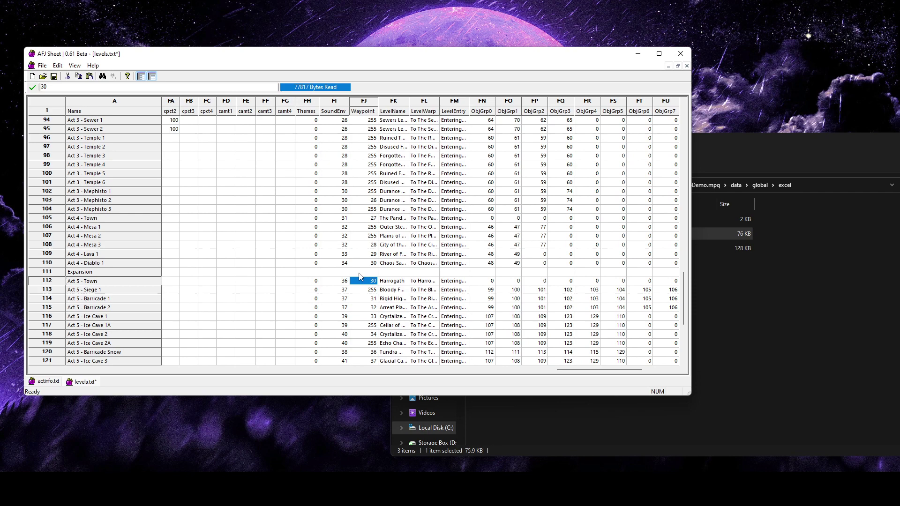
{"action": "left_click", "coordinate": [360, 274]}
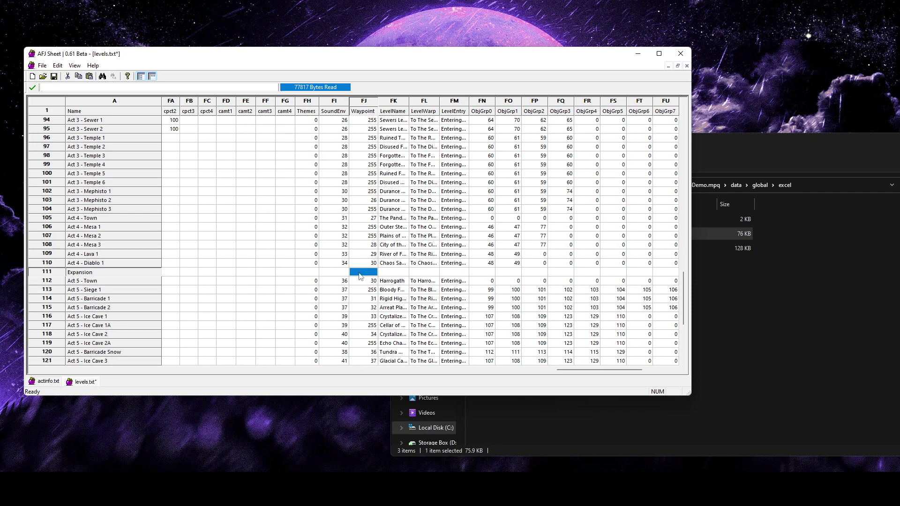
{"action": "scroll", "coordinate": [361, 276], "scroll_direction": "down", "scroll_amount": 3}
{"action": "scroll", "coordinate": [340, 274], "scroll_direction": "down", "scroll_amount": 1}
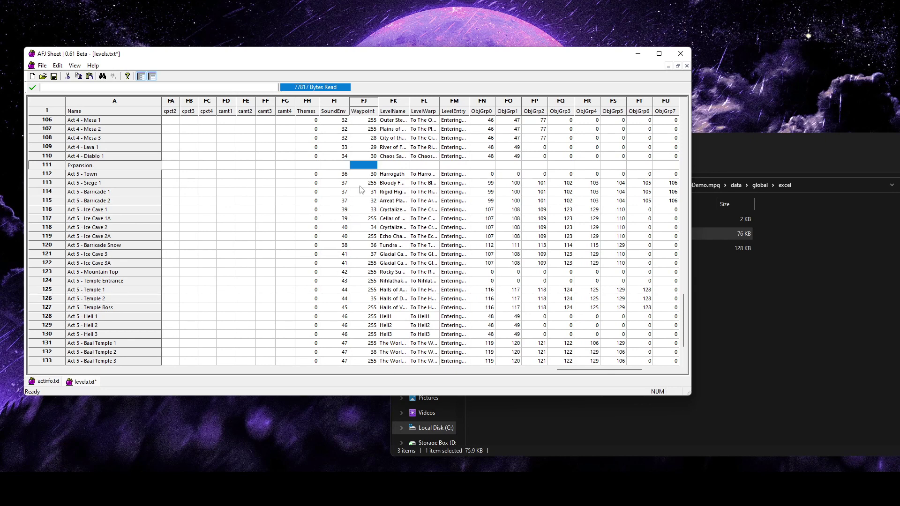
Step: Add 1 to the numbered Waypoint values of the Act 5 levels, from Act 5 - Town through Act 5 - Baal Temple 2
{"action": "left_click", "coordinate": [371, 176]}
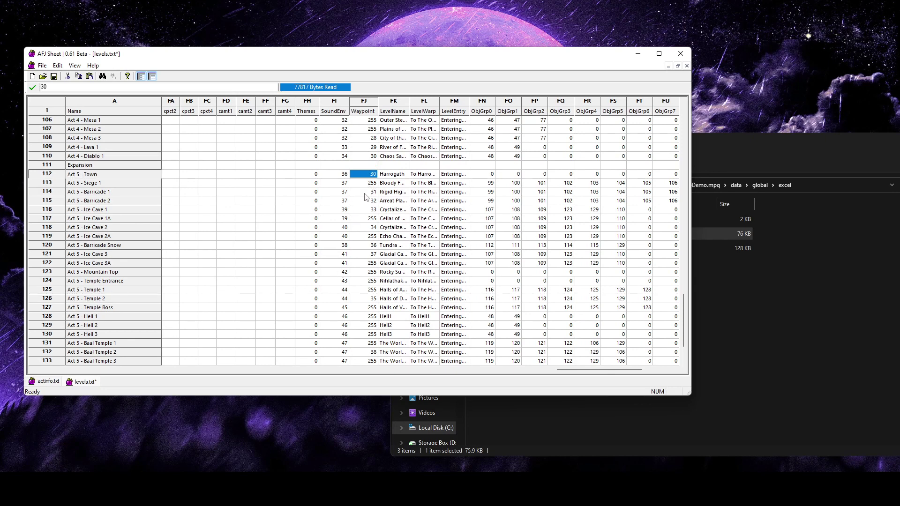
{"action": "left_click", "coordinate": [365, 192], "text": "ctrl"}
{"action": "left_click", "coordinate": [365, 201], "text": "ctrl"}
{"action": "left_click", "coordinate": [364, 210], "text": "ctrl"}
{"action": "left_click", "coordinate": [362, 227], "text": "ctrl"}
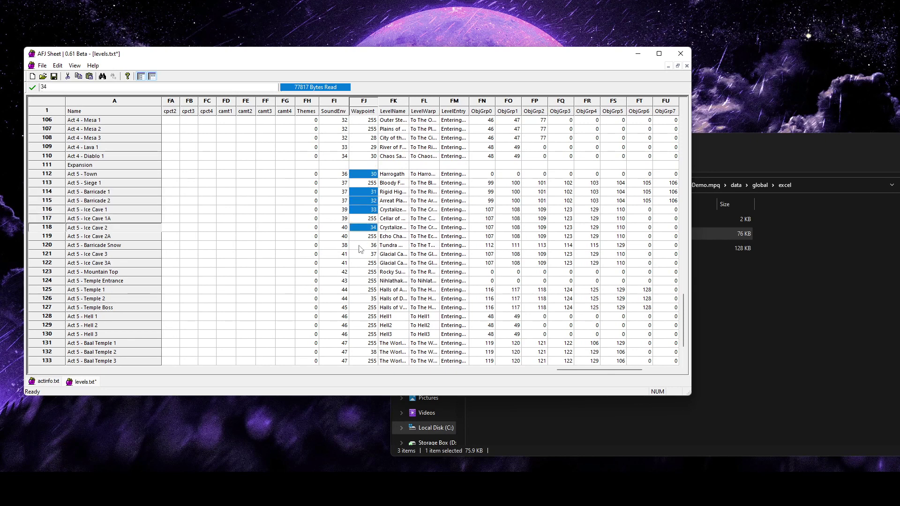
{"action": "left_click", "coordinate": [362, 245], "text": "ctrl"}
{"action": "left_click", "coordinate": [362, 254], "text": "ctrl"}
{"action": "left_click", "coordinate": [369, 299], "text": "ctrl"}
{"action": "left_click", "coordinate": [361, 352], "text": "ctrl"}
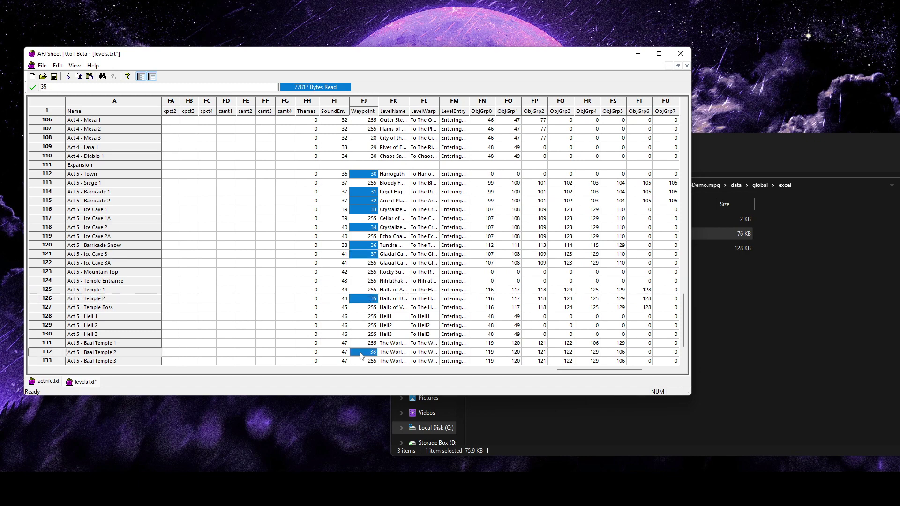
{"action": "scroll", "coordinate": [415, 326], "scroll_direction": "down", "scroll_amount": 2}
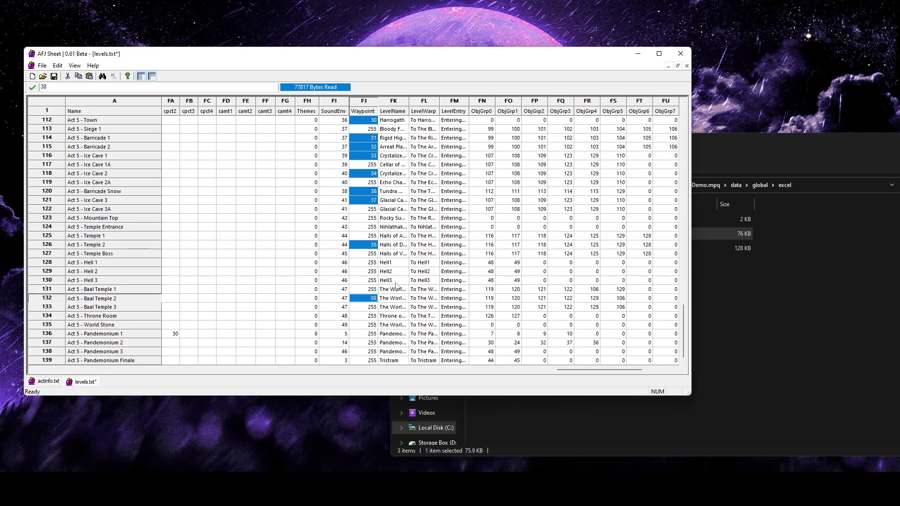
{"action": "scroll", "coordinate": [381, 256], "scroll_direction": "up", "scroll_amount": 1}
{"action": "right_click", "coordinate": [363, 186]}
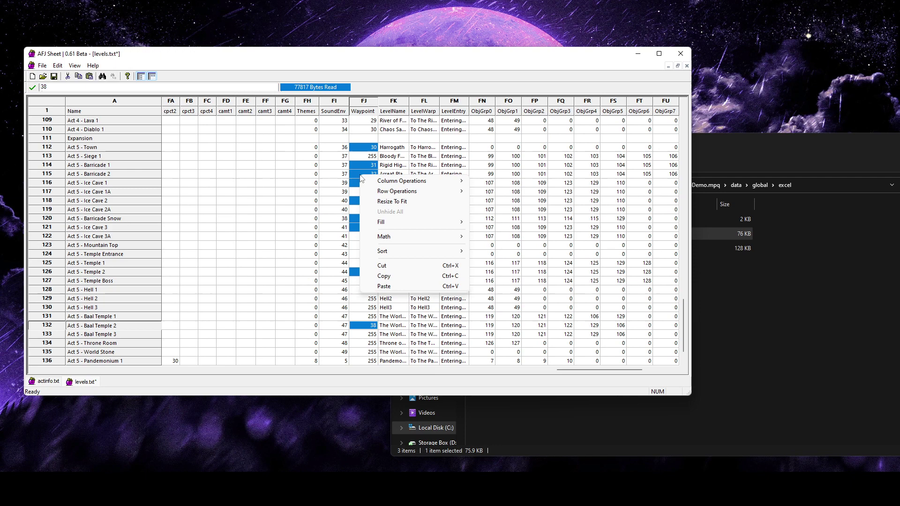
{"action": "mouse_move", "coordinate": [406, 242]}
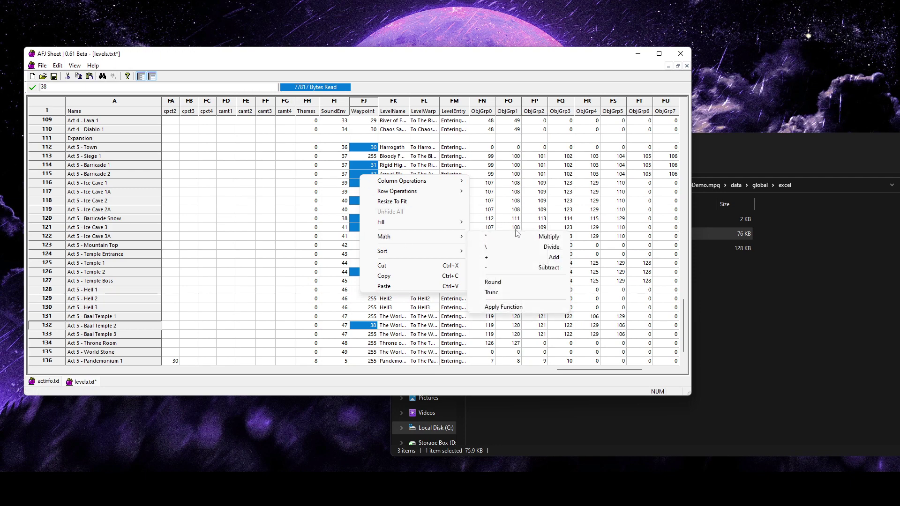
{"action": "left_click", "coordinate": [516, 257]}
{"action": "left_click", "coordinate": [408, 223]}
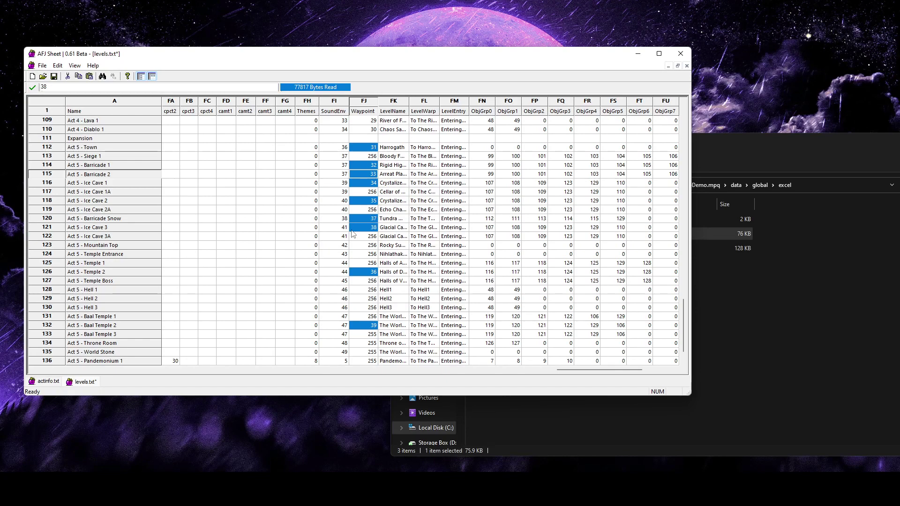
Step: Check the waypoint numbering around the Act 4 - Diablo 1 row and save levels.txt
{"action": "scroll", "coordinate": [353, 234], "scroll_direction": "up", "scroll_amount": 2}
{"action": "left_click", "coordinate": [352, 192]}
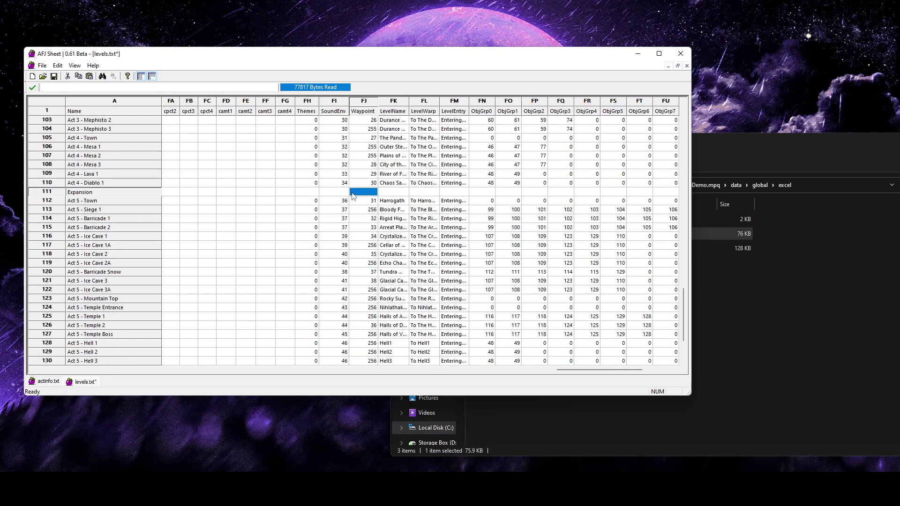
{"action": "scroll", "coordinate": [353, 197], "scroll_direction": "up", "scroll_amount": 1}
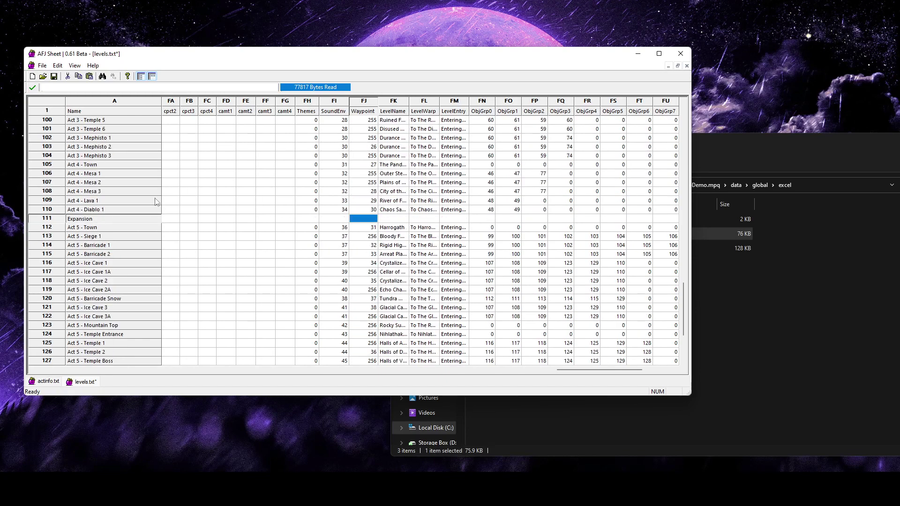
{"action": "left_click", "coordinate": [53, 211]}
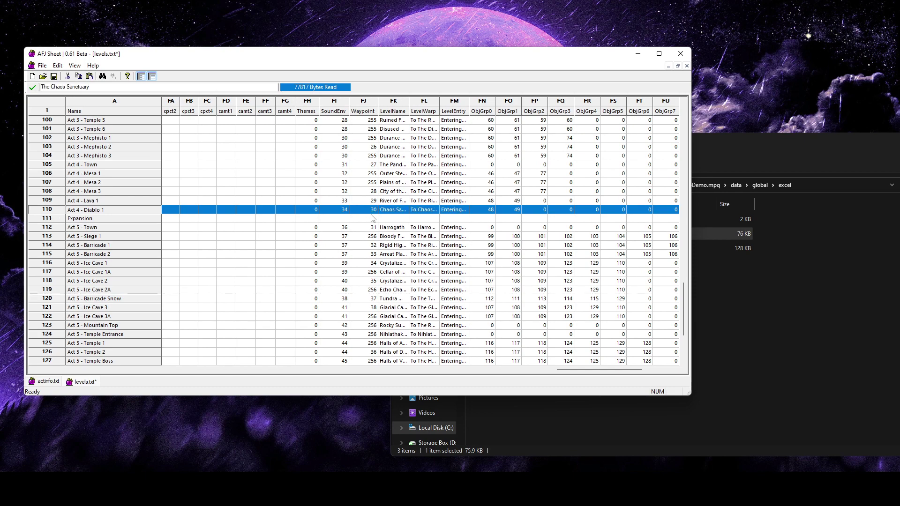
{"action": "left_click", "coordinate": [54, 77]}
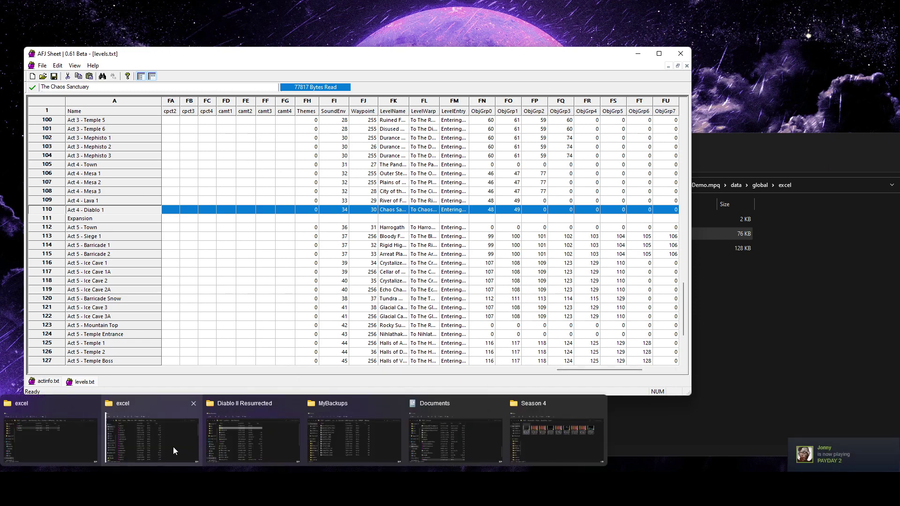
Step: Launch the modded game from the Diablo II Resurrected folder and take the Act IV waypoint to The Chaos Sanctuary
{"action": "mouse_move", "coordinate": [173, 447]}
{"action": "left_click", "coordinate": [236, 441]}
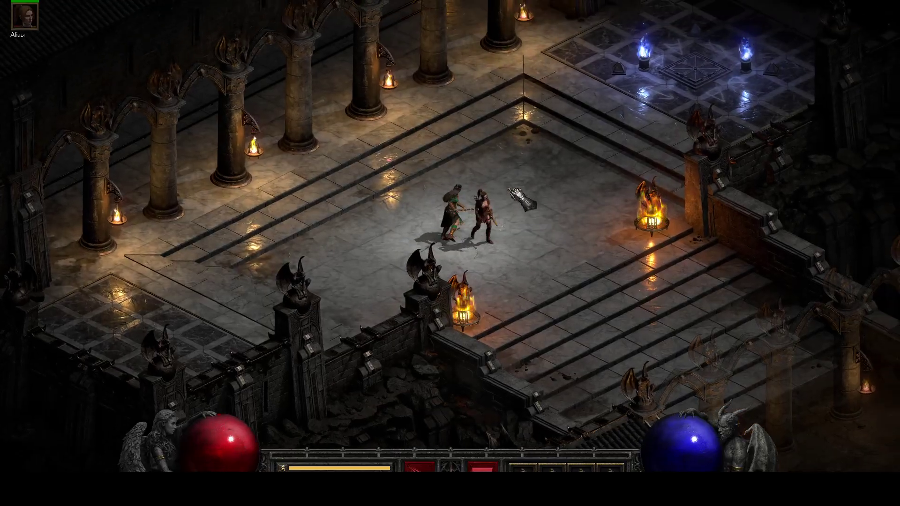
{"action": "left_click", "coordinate": [693, 66]}
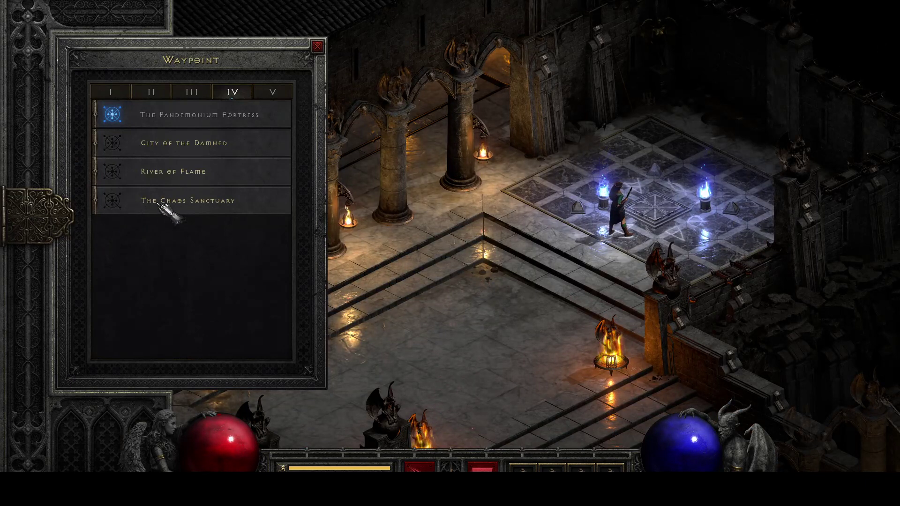
{"action": "left_click", "coordinate": [125, 204]}
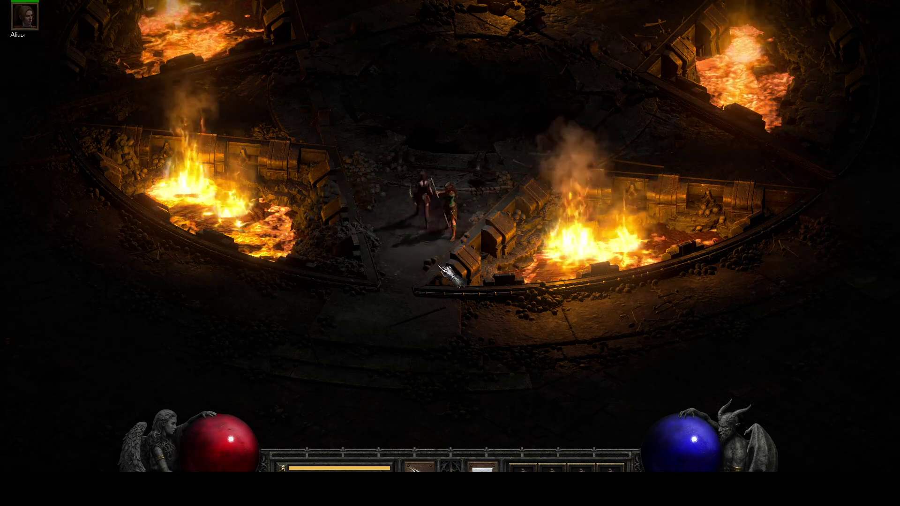
Step: Walk to The Chaos Sanctuary waypoint and use it to return to The Pandemonium Fortress
{"action": "left_click", "coordinate": [413, 287]}
{"action": "mouse_move", "coordinate": [412, 287]}
{"action": "left_mouse_down"}
{"action": "mouse_move", "coordinate": [332, 291]}
{"action": "mouse_move", "coordinate": [281, 258]}
{"action": "mouse_move", "coordinate": [352, 191]}
{"action": "mouse_move", "coordinate": [319, 220]}
{"action": "left_mouse_up"}
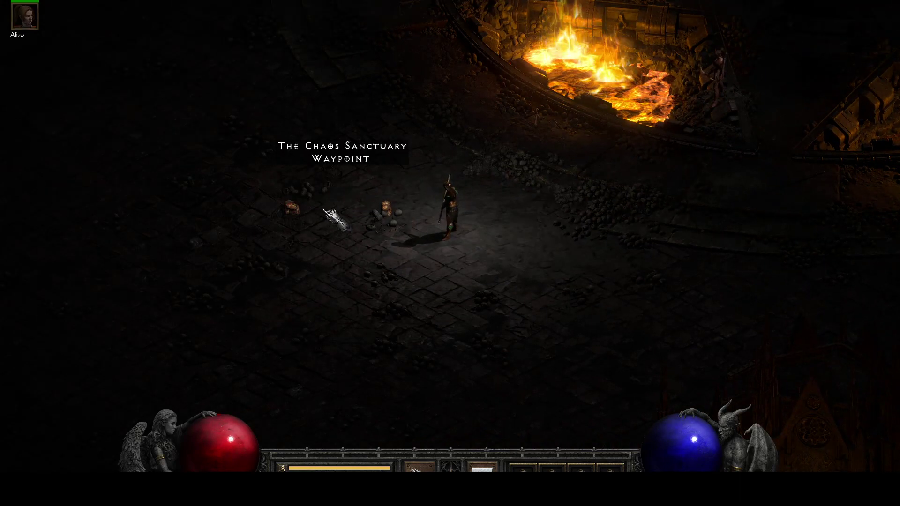
{"action": "left_click", "coordinate": [327, 212]}
{"action": "left_click", "coordinate": [127, 117]}
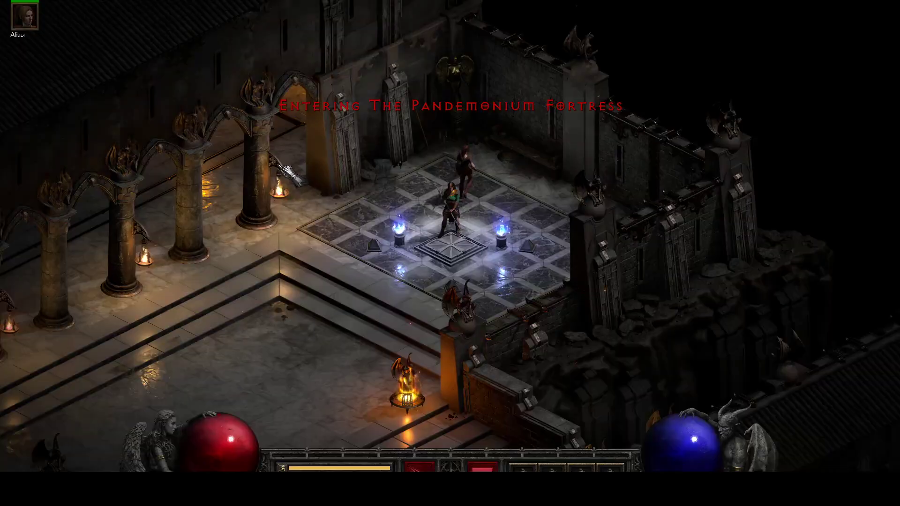
Step: Test the new waypoint again with a round trip from The Pandemonium Fortress to The Chaos Sanctuary and back
{"action": "left_click", "coordinate": [447, 237]}
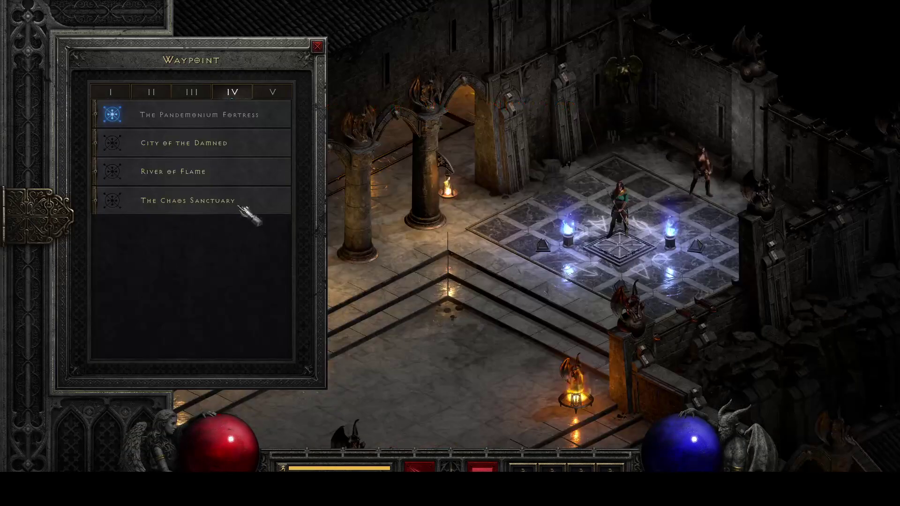
{"action": "left_click", "coordinate": [183, 202]}
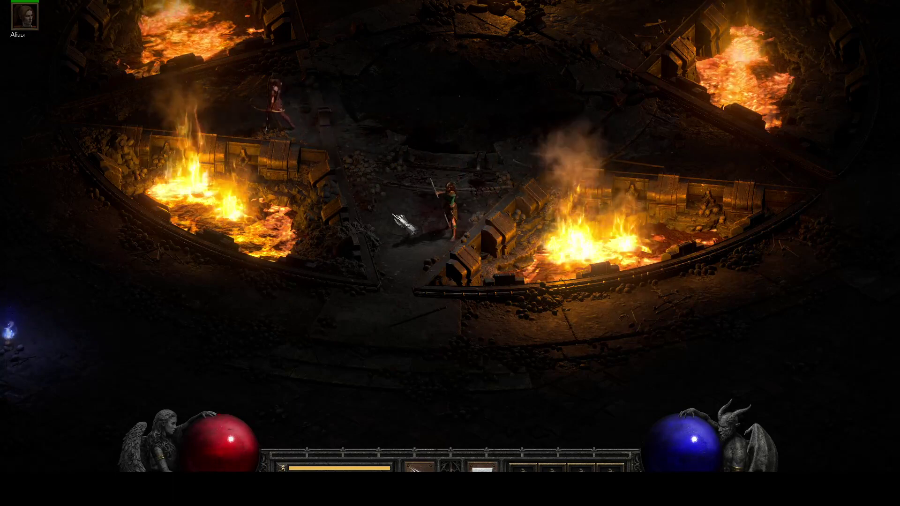
{"action": "left_click", "coordinate": [348, 305]}
{"action": "left_click", "coordinate": [136, 269]}
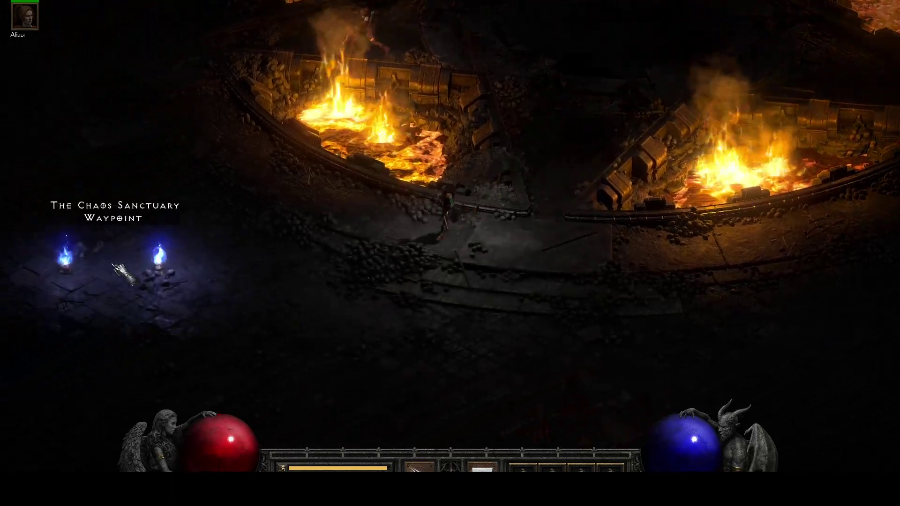
{"action": "left_click", "coordinate": [207, 225]}
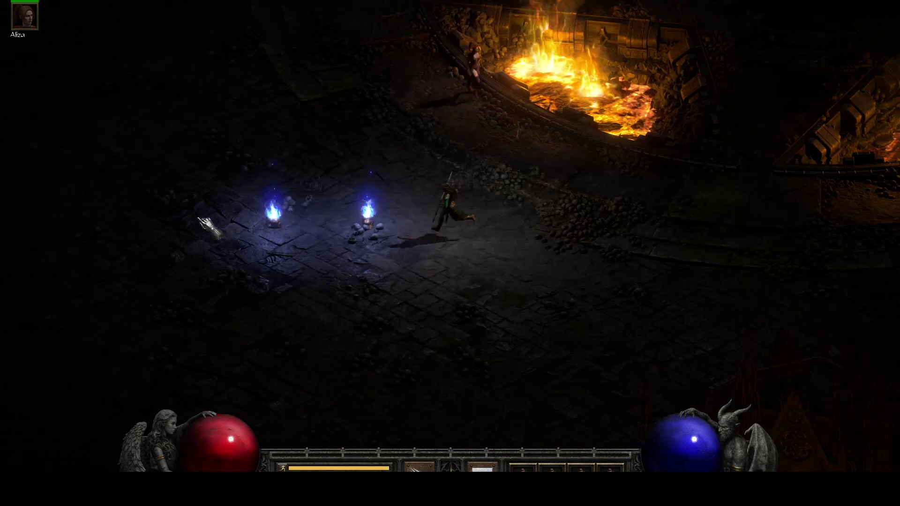
{"action": "left_click", "coordinate": [113, 115]}
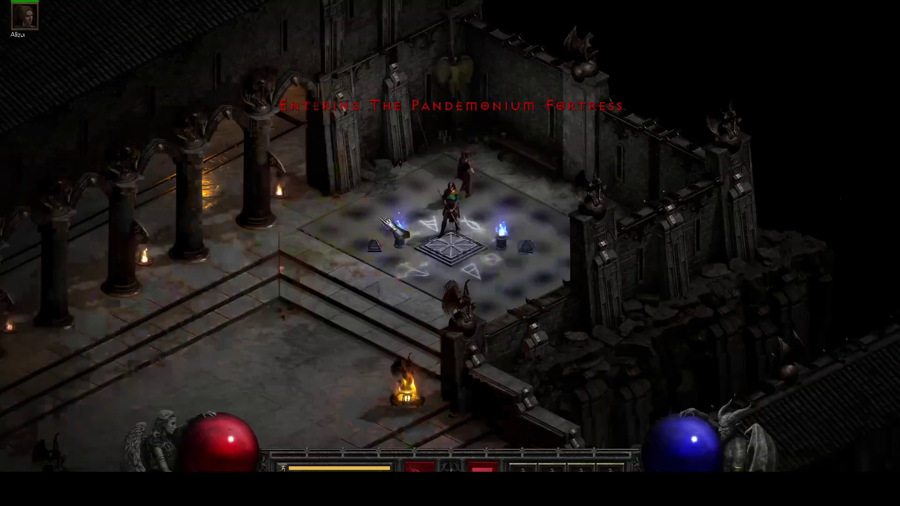
Step: Travel by waypoint to The Chaos Sanctuary once more and walk a short way from the arrival point
{"action": "left_click", "coordinate": [439, 238]}
{"action": "left_click", "coordinate": [202, 197]}
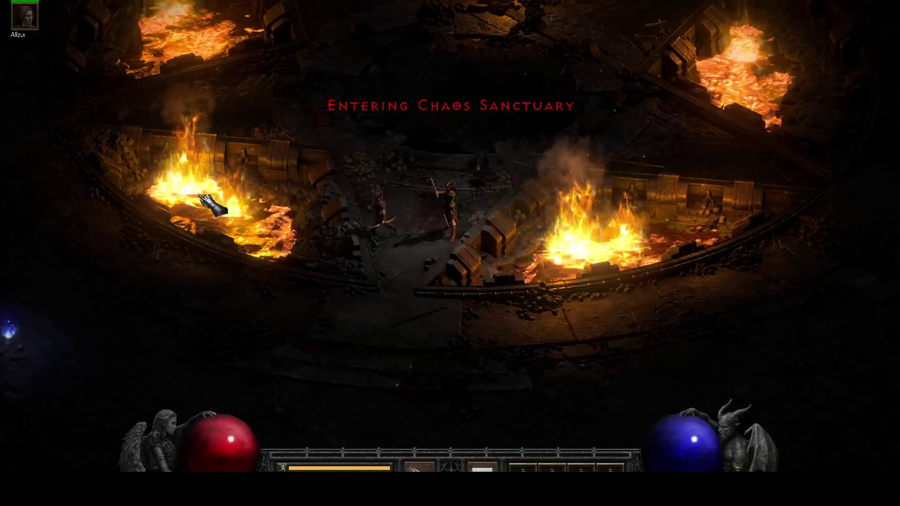
{"action": "left_click", "coordinate": [427, 267]}
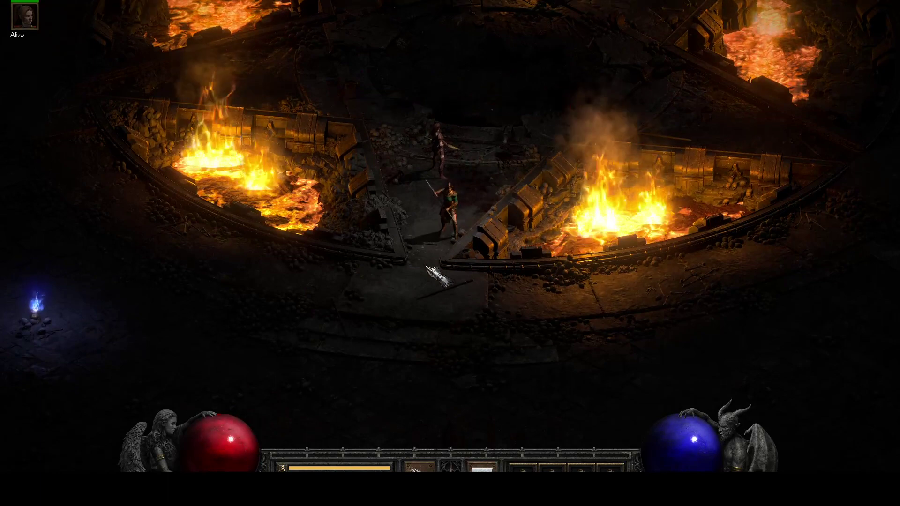
{"action": "left_click", "coordinate": [419, 277]}
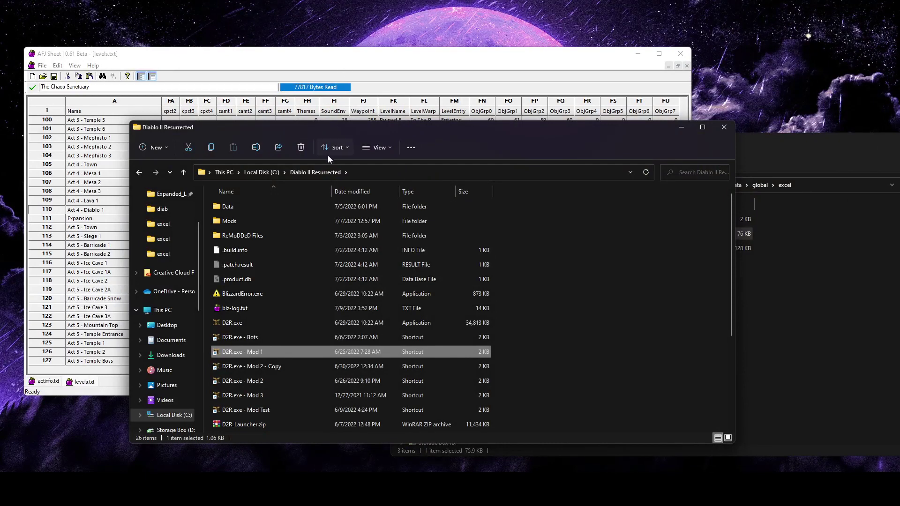
Step: Switch to the VideoDemo mod's excel folder in File Explorer and select lvlprest.txt
{"action": "left_click", "coordinate": [764, 254]}
{"action": "left_click", "coordinate": [520, 249]}
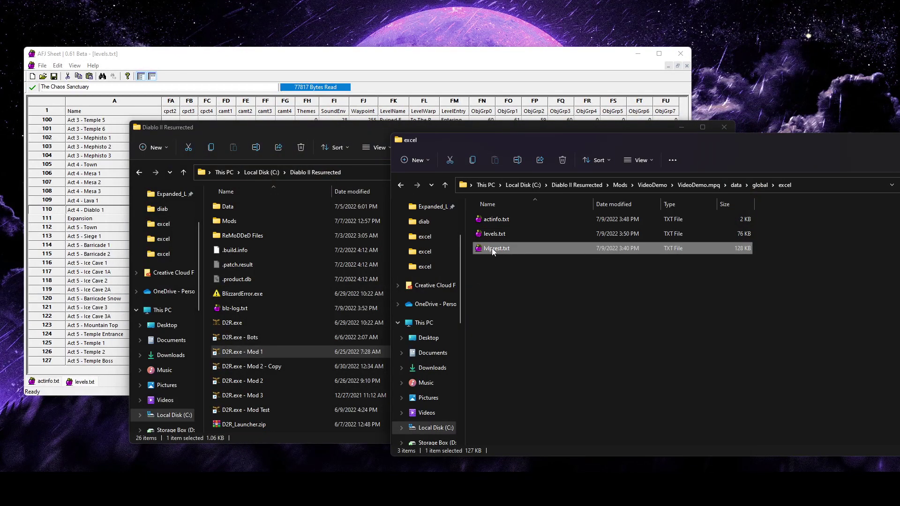
Step: Open lvlprest.txt in AFJ Sheet, widen the Name column and select the Act 4 - Diablo Heart row
{"action": "left_click_drag", "start_coordinate": [286, 71], "coordinate": [286, 71]}
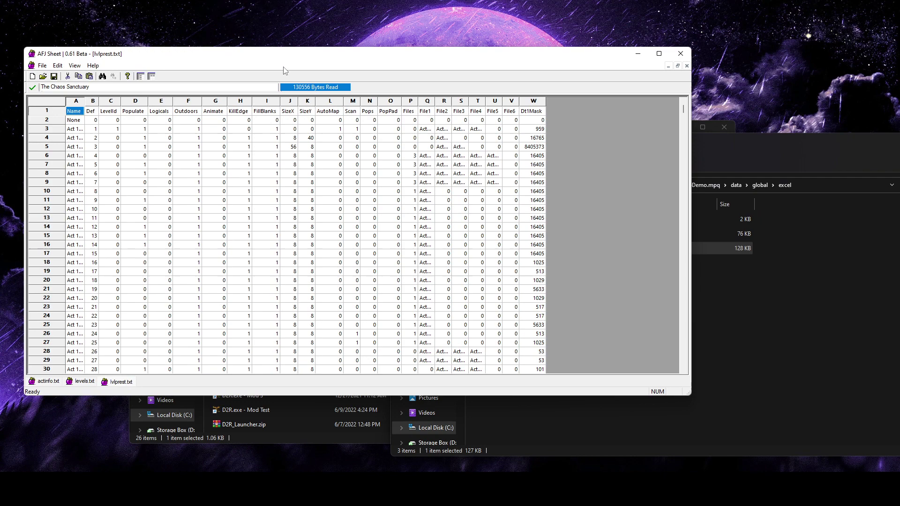
{"action": "left_click_drag", "start_coordinate": [84, 104], "coordinate": [148, 104]}
{"action": "scroll", "coordinate": [266, 262], "scroll_direction": "down", "scroll_amount": 17}
{"action": "scroll", "coordinate": [266, 262], "scroll_direction": "down", "scroll_amount": 20}
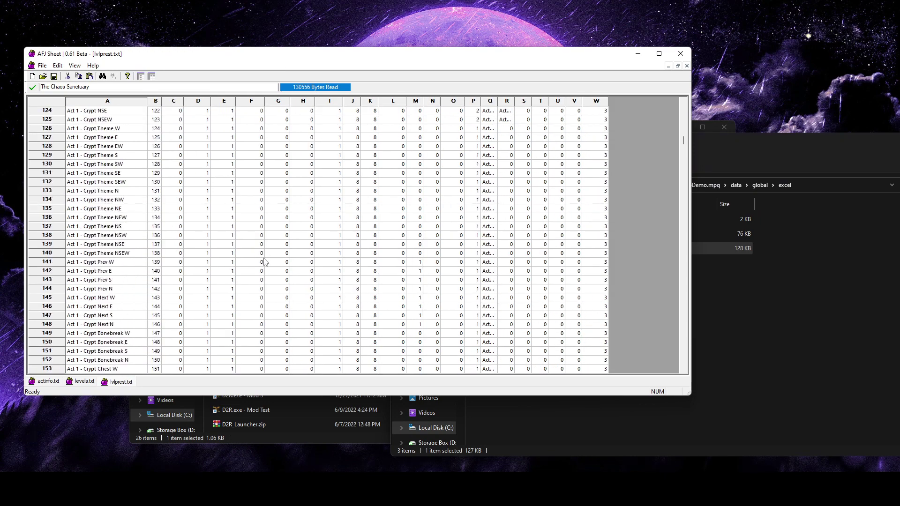
{"action": "scroll", "coordinate": [265, 263], "scroll_direction": "down", "scroll_amount": 20}
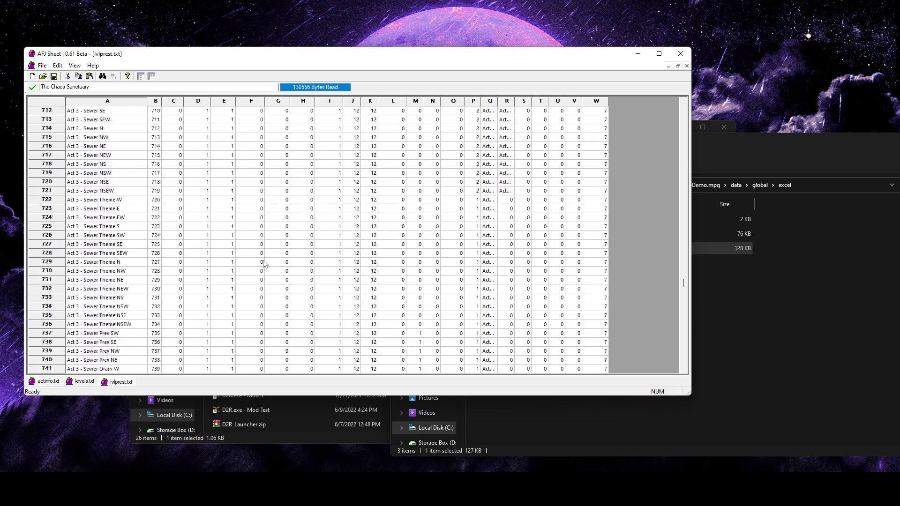
{"action": "scroll", "coordinate": [264, 255], "scroll_direction": "up", "scroll_amount": 14}
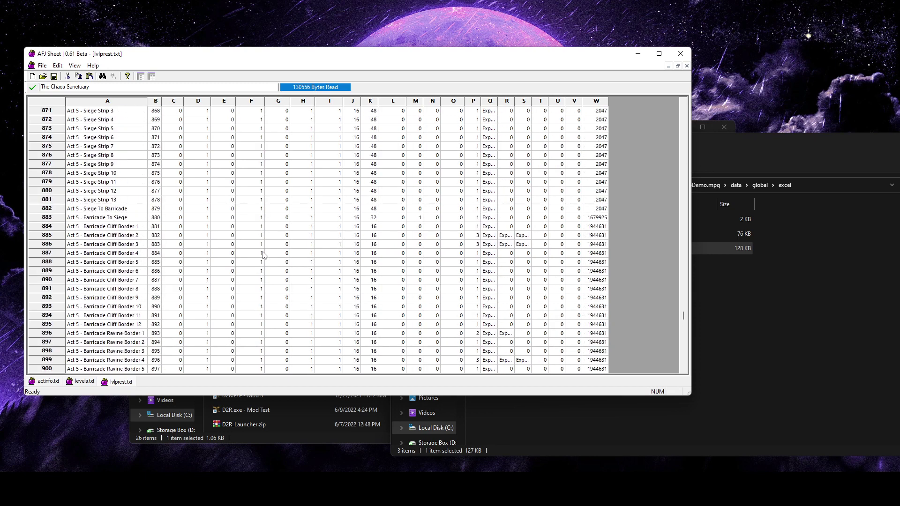
{"action": "left_click", "coordinate": [64, 264]}
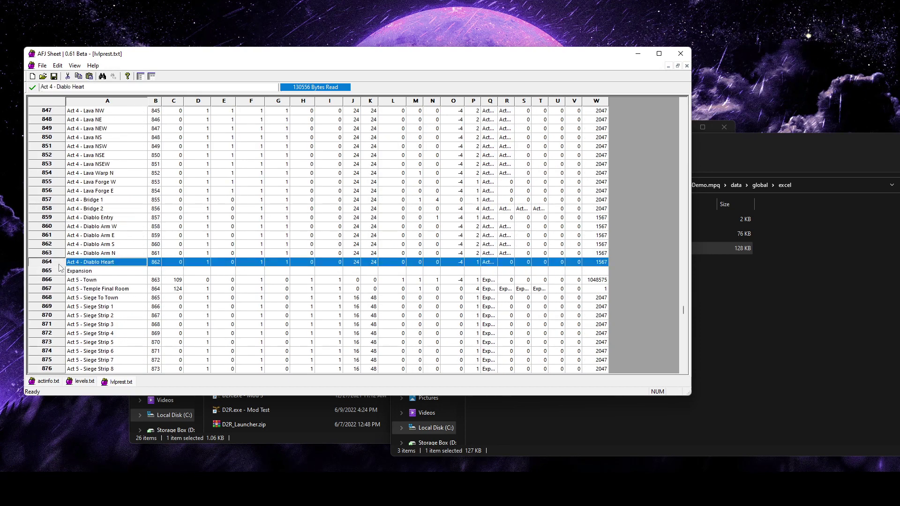
Step: Freeze the header row and Name column, then highlight the Act 4 - Diablo Heart row and the Scan column
{"action": "left_click", "coordinate": [152, 76]}
{"action": "left_click", "coordinate": [141, 76]}
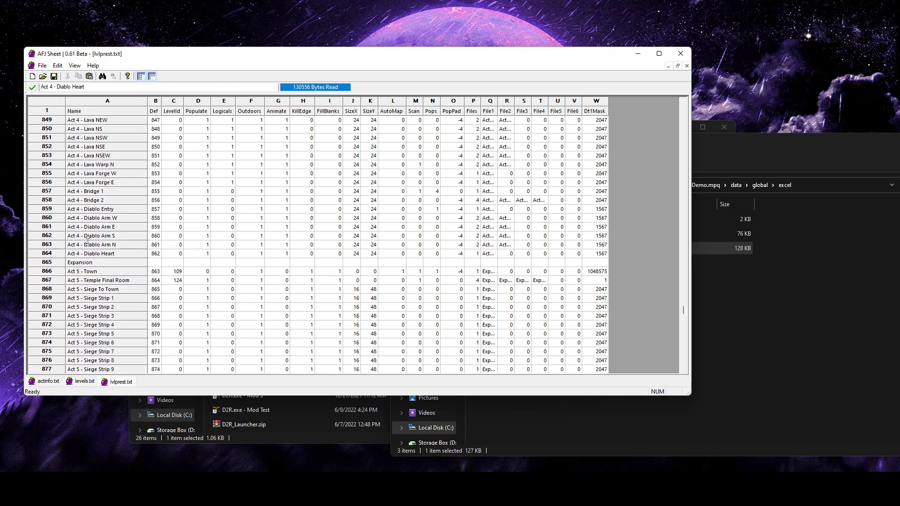
{"action": "left_click", "coordinate": [55, 254]}
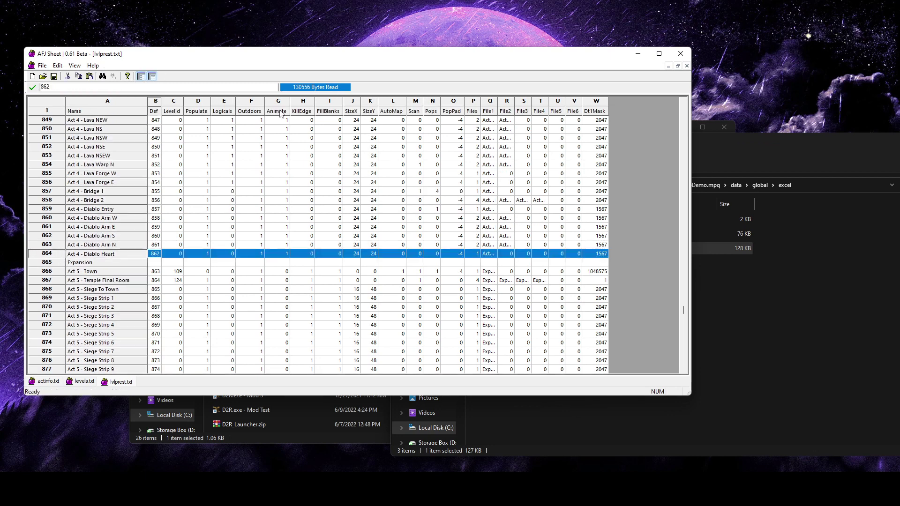
{"action": "left_click", "coordinate": [415, 102]}
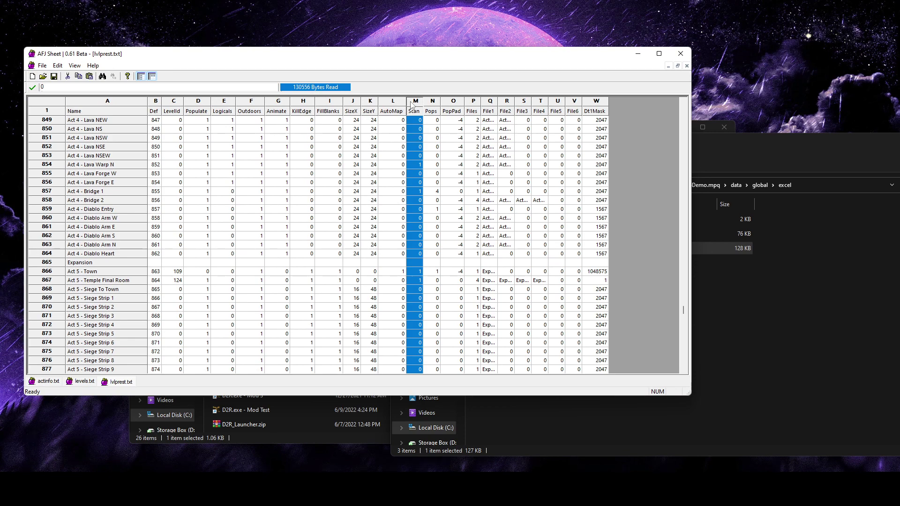
Step: Open the Diablo II Data File Guide in Chrome at LvlPrest.txt and highlight the Scan field's description about waypoints
{"action": "mouse_move", "coordinate": [256, 487]}
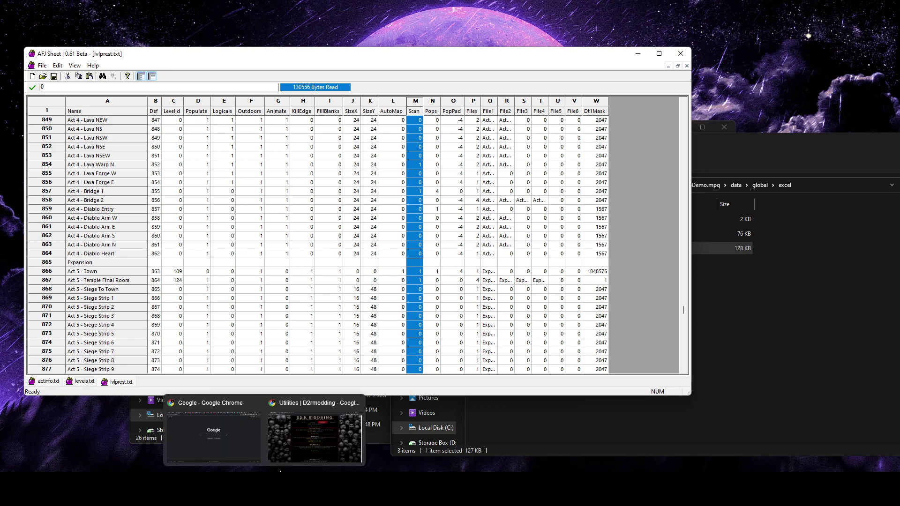
{"action": "left_click", "coordinate": [286, 449]}
{"action": "left_click", "coordinate": [173, 2]}
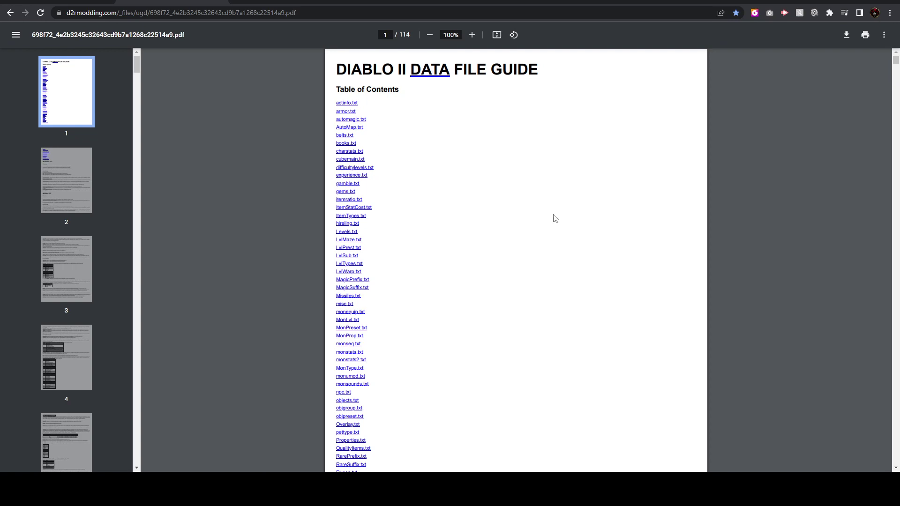
{"action": "scroll", "coordinate": [632, 243], "scroll_direction": "down", "scroll_amount": 3}
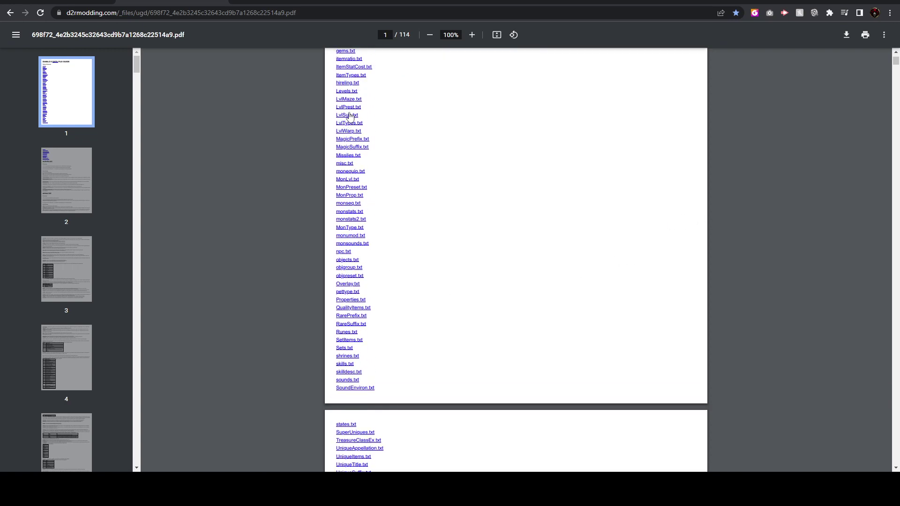
{"action": "left_click", "coordinate": [348, 116]}
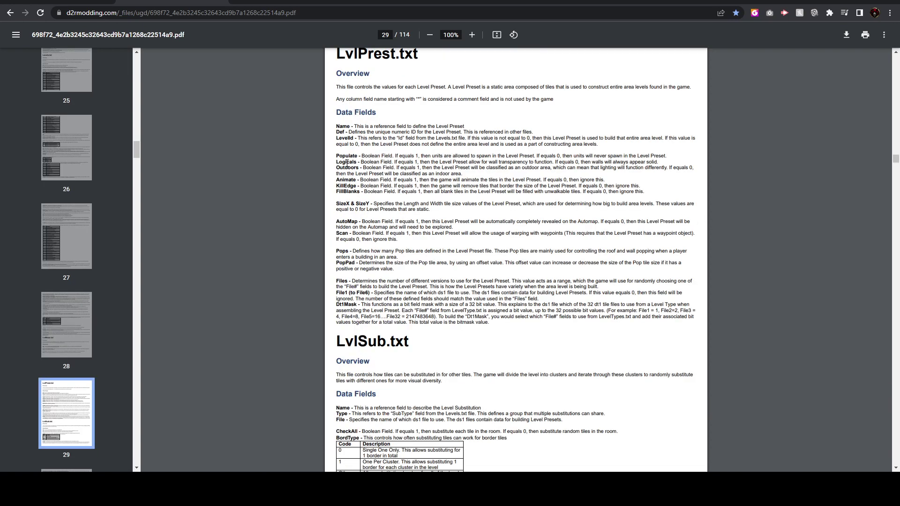
{"action": "left_click_drag", "start_coordinate": [348, 233], "coordinate": [566, 234]}
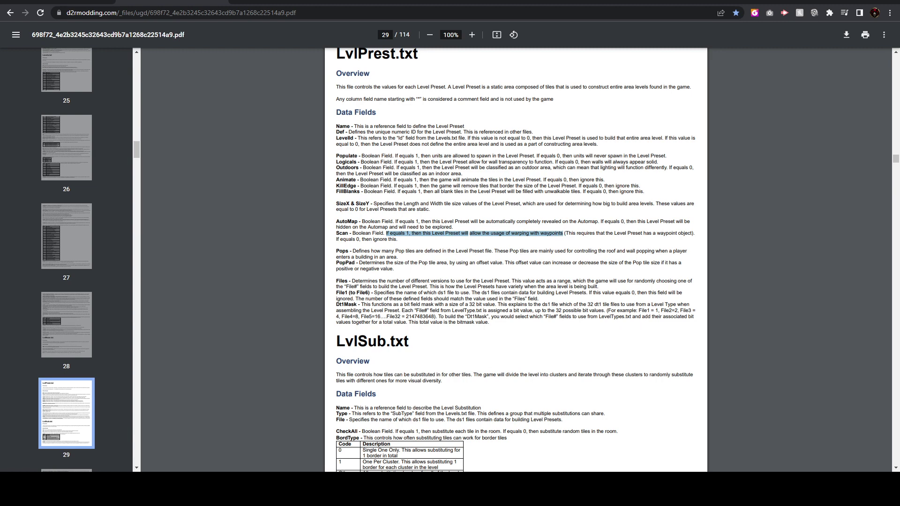
Step: Return to AFJ Sheet, set Scan to 1 for Act 4 - Diablo Heart and save lvlprest.txt
{"action": "key", "text": "alt+Tab"}
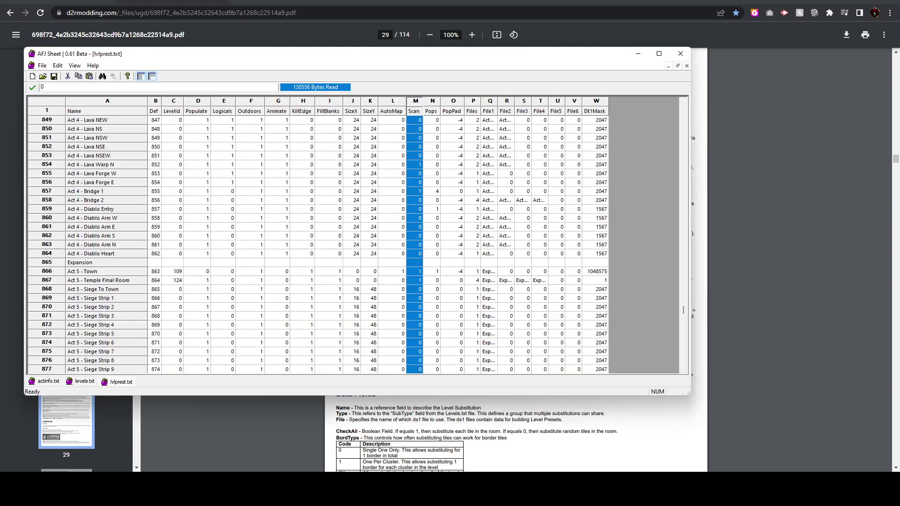
{"action": "left_click", "coordinate": [398, 254]}
{"action": "left_click", "coordinate": [415, 254]}
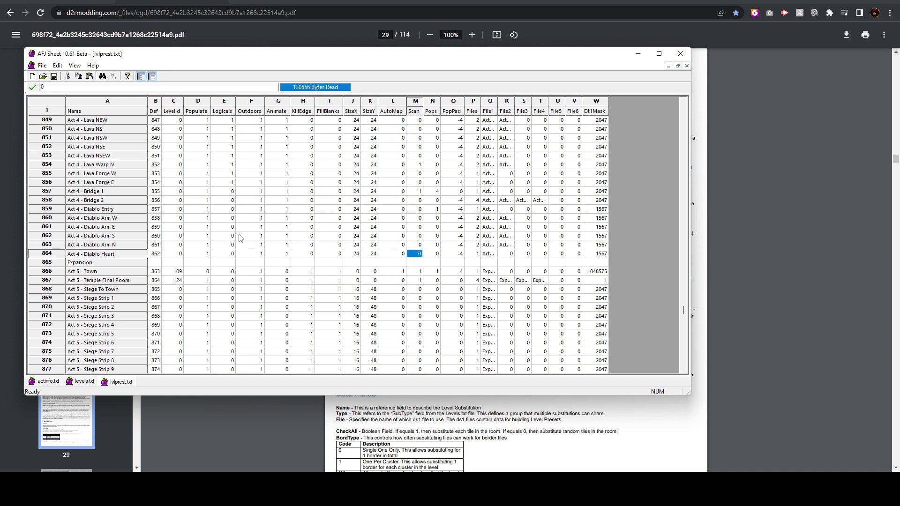
{"action": "type", "text": "1"}
{"action": "left_click", "coordinate": [389, 227]}
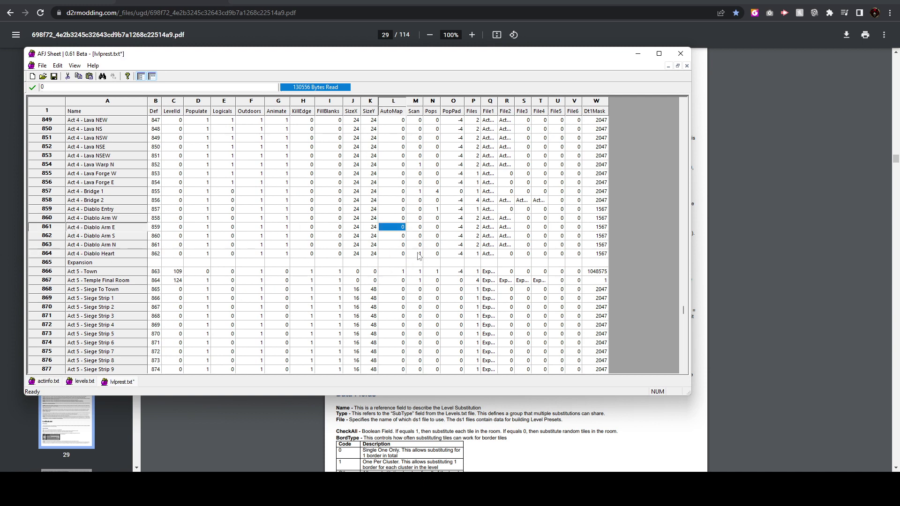
{"action": "left_click", "coordinate": [417, 245]}
{"action": "left_click", "coordinate": [54, 76]}
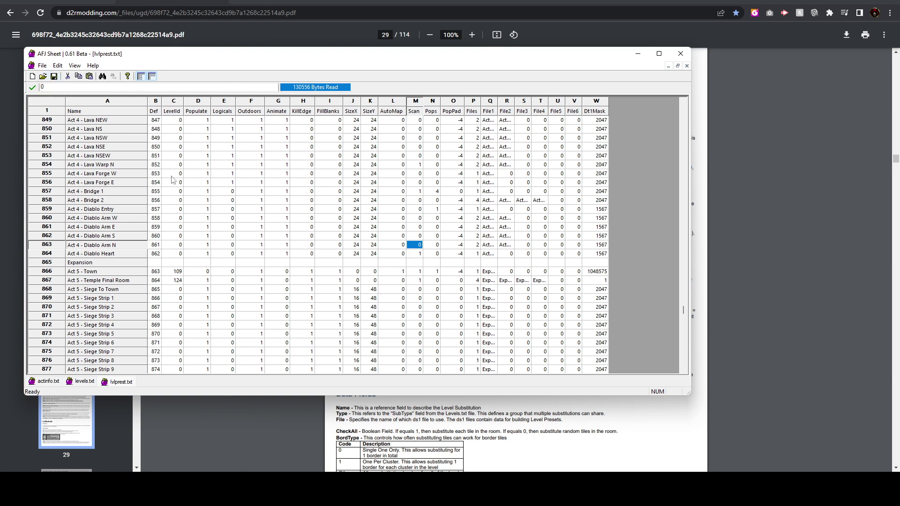
Step: Close ds1edit Loader and start a Normal difficulty game in Diablo II: Resurrected with the Sorceress
{"action": "double_click", "coordinate": [261, 254]}
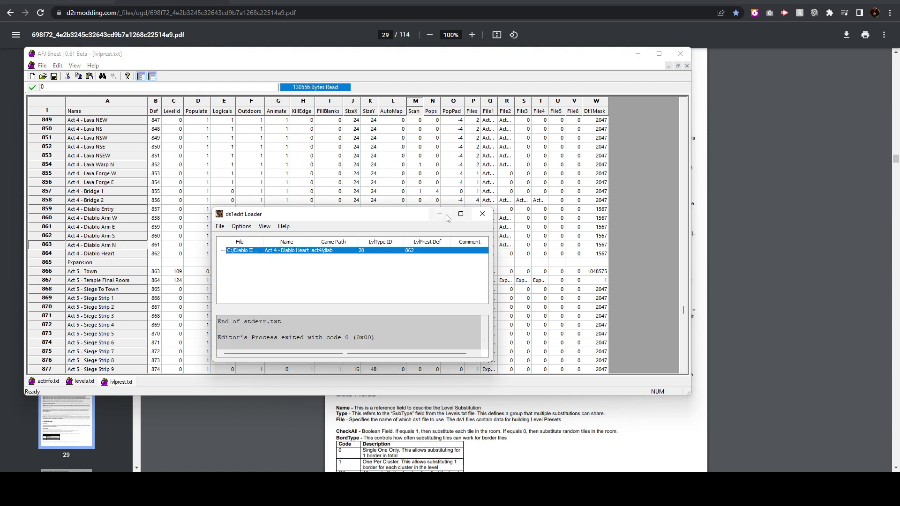
{"action": "left_click", "coordinate": [482, 213]}
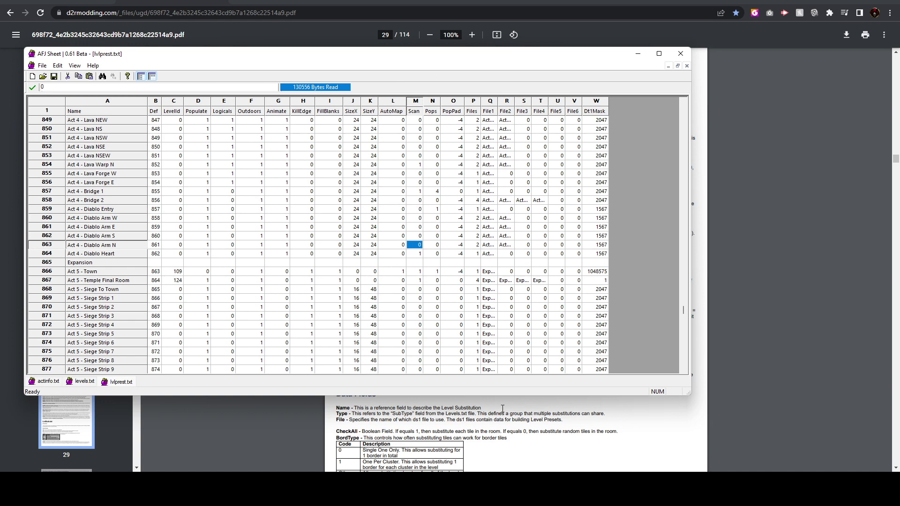
{"action": "left_click", "coordinate": [232, 446]}
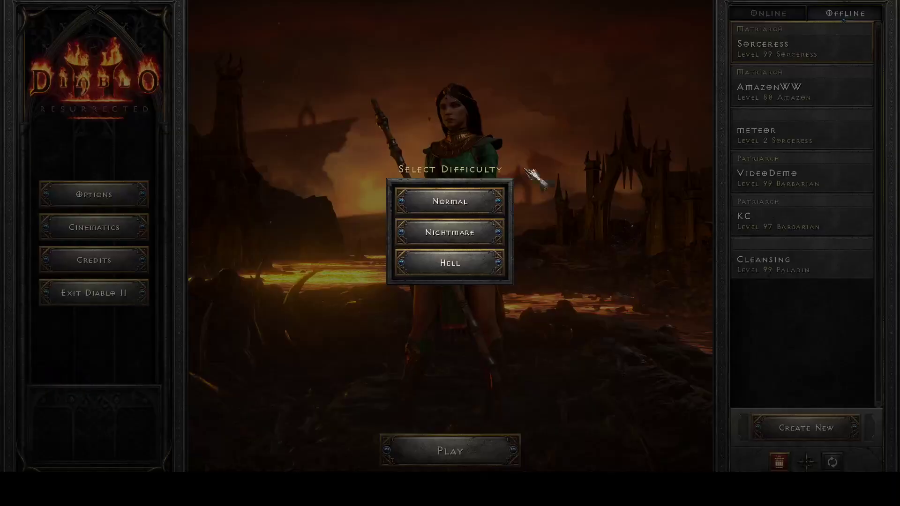
{"action": "left_click", "coordinate": [488, 196]}
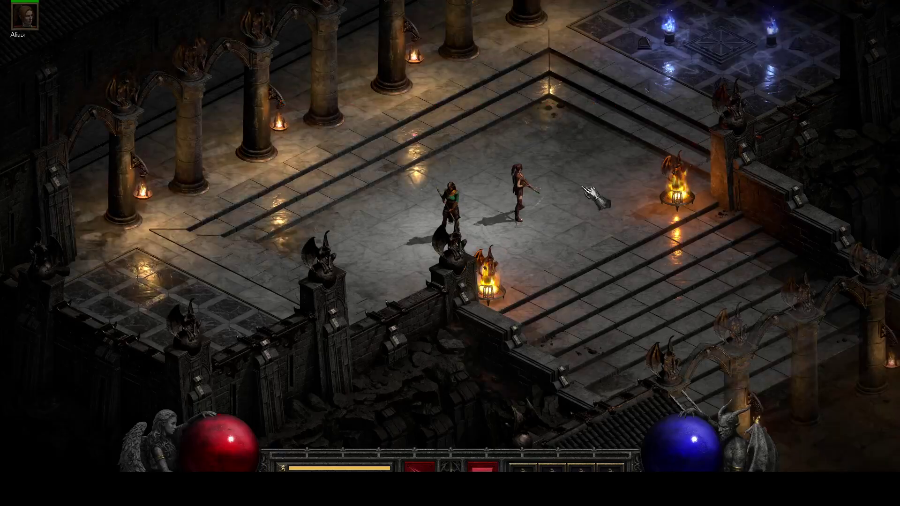
Step: Walk to The Pandemonium Fortress waypoint, travel to The Chaos Sanctuary and return through its waypoint
{"action": "left_click", "coordinate": [592, 195]}
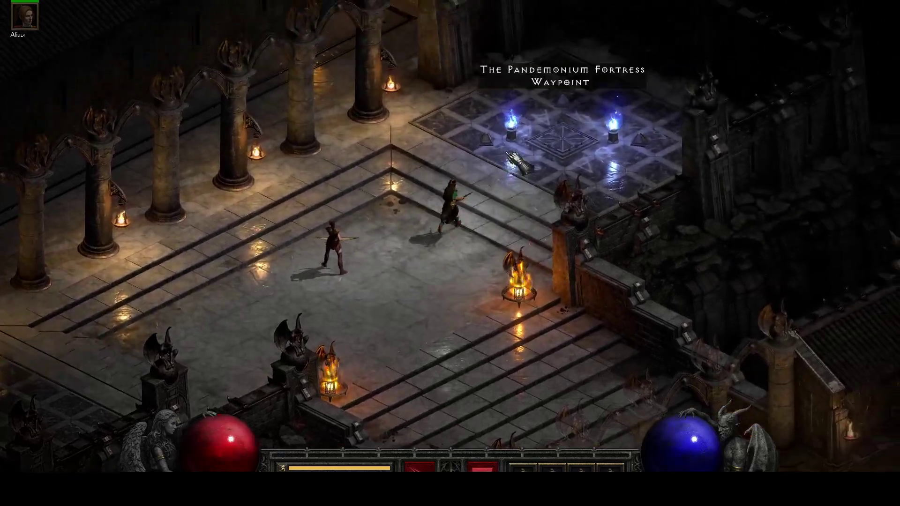
{"action": "left_click", "coordinate": [511, 157]}
{"action": "left_click", "coordinate": [220, 198]}
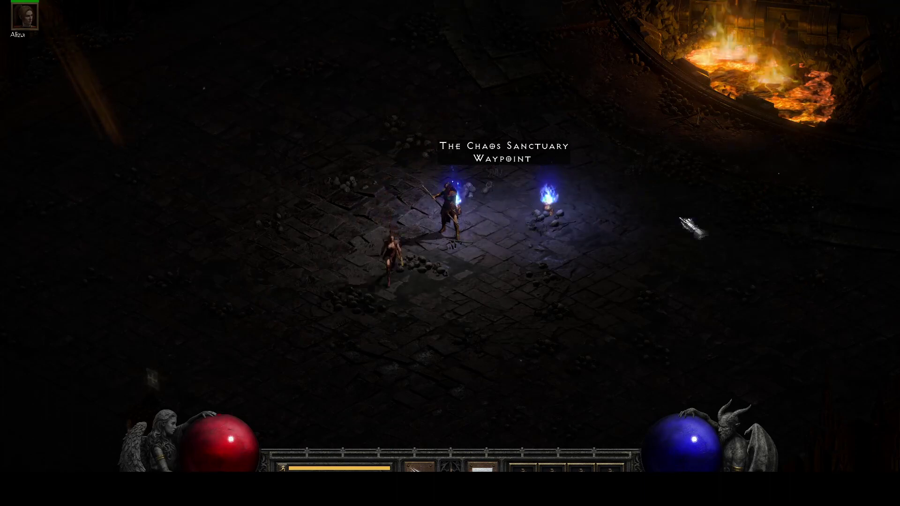
{"action": "left_click", "coordinate": [504, 152]}
{"action": "left_click", "coordinate": [195, 163]}
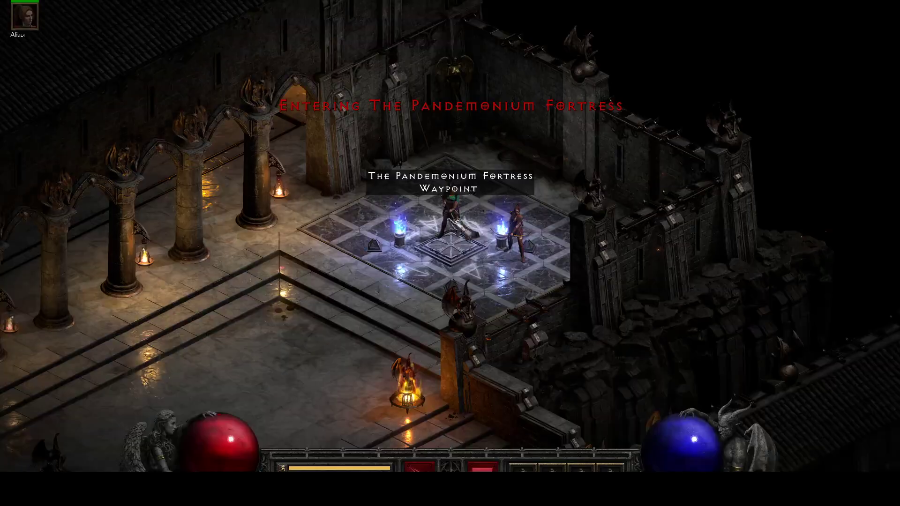
Step: Repeat the waypoint round trip between The Pandemonium Fortress and The Chaos Sanctuary two more times
{"action": "left_click", "coordinate": [451, 235]}
{"action": "left_click", "coordinate": [202, 199]}
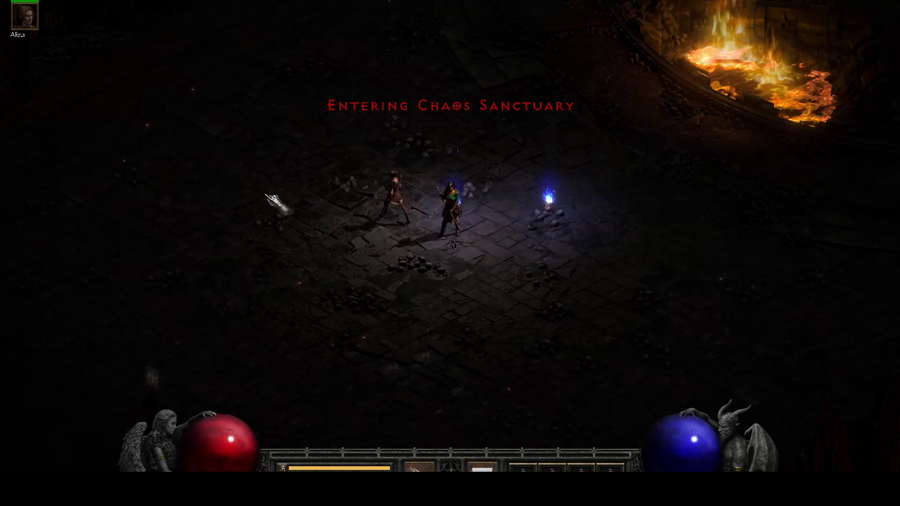
{"action": "left_click", "coordinate": [523, 226]}
{"action": "left_click", "coordinate": [247, 137]}
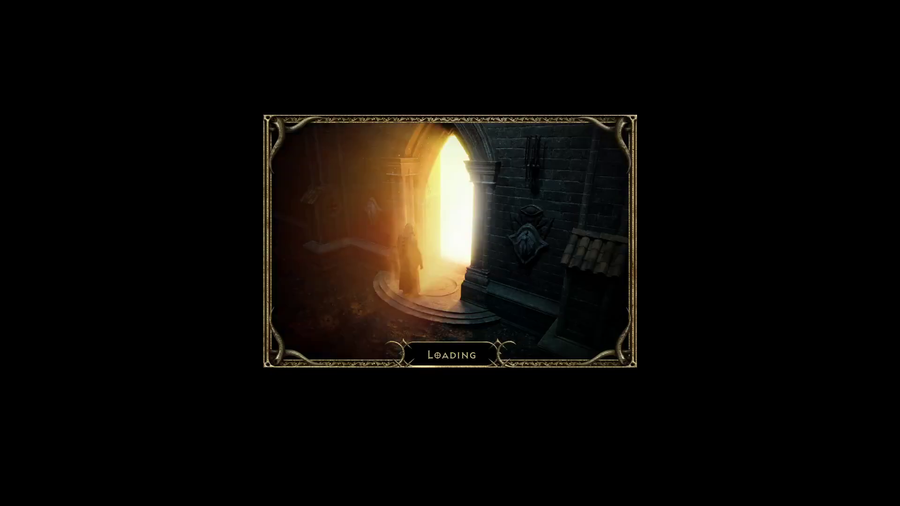
{"action": "left_click", "coordinate": [458, 235]}
{"action": "left_click", "coordinate": [235, 201]}
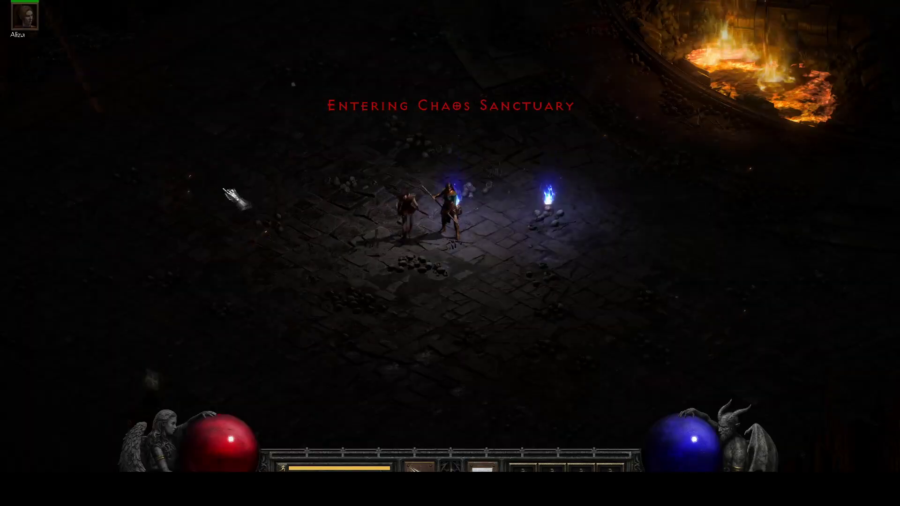
{"action": "left_click", "coordinate": [462, 221]}
{"action": "left_click", "coordinate": [140, 112]}
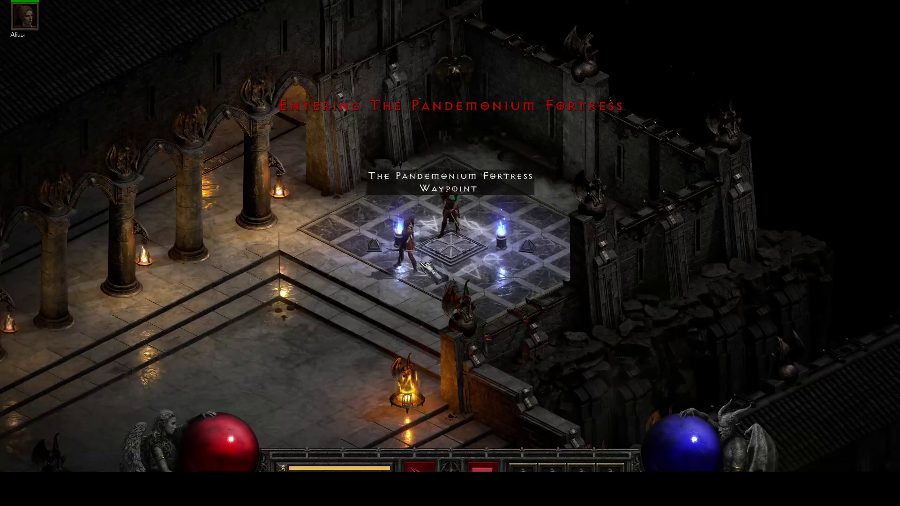
Step: Leave the game and check the Scan cell of Act 4 - Diablo Heart in lvlprest.txt
{"action": "left_click", "coordinate": [352, 332]}
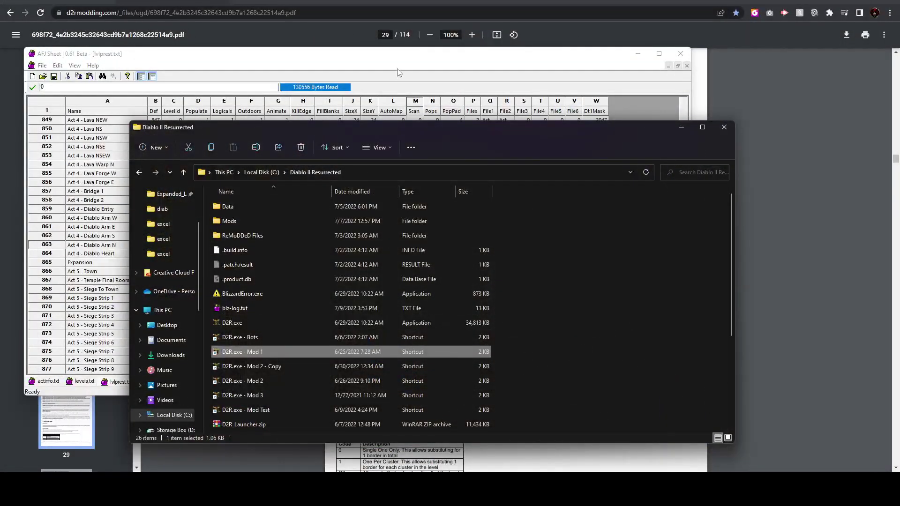
{"action": "left_click", "coordinate": [419, 244]}
{"action": "left_click", "coordinate": [421, 254]}
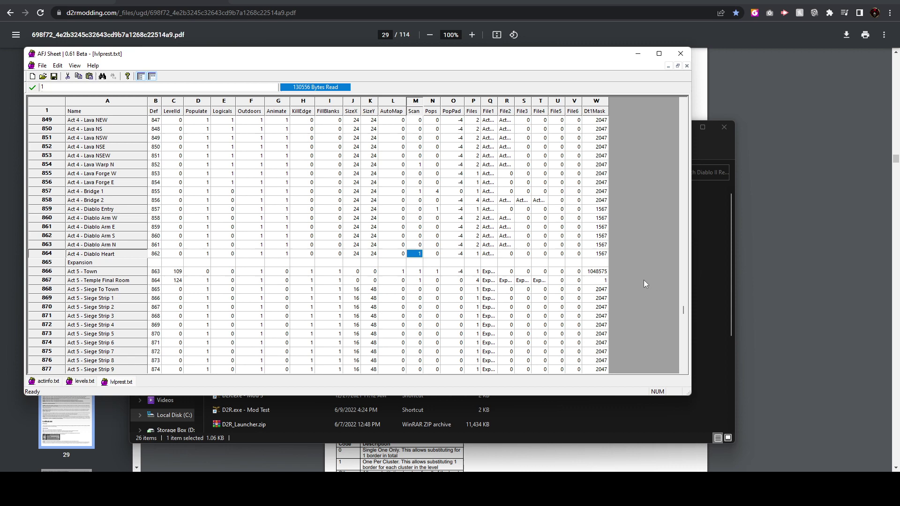
Step: Minimize AFJ Sheet and go from the excel folder in File Explorer up to VideoDemo.mpq's data folder
{"action": "left_click", "coordinate": [704, 148]}
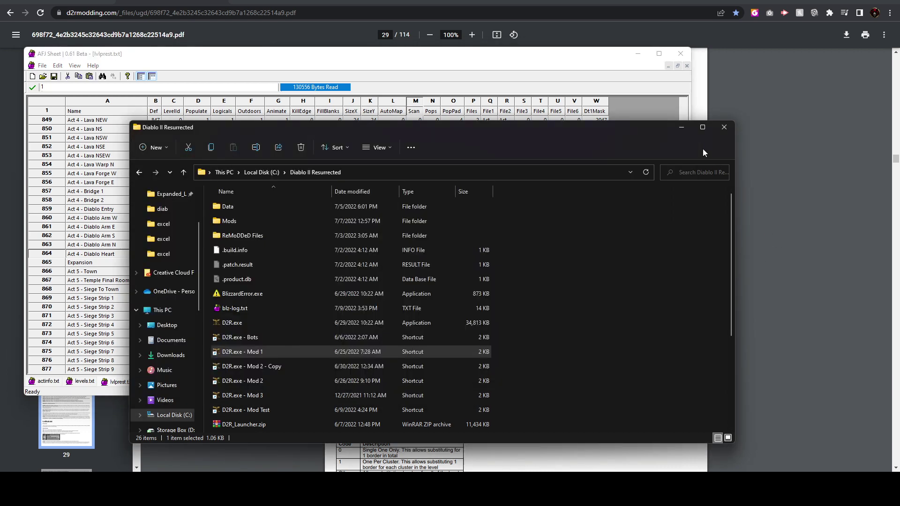
{"action": "left_click", "coordinate": [616, 64]}
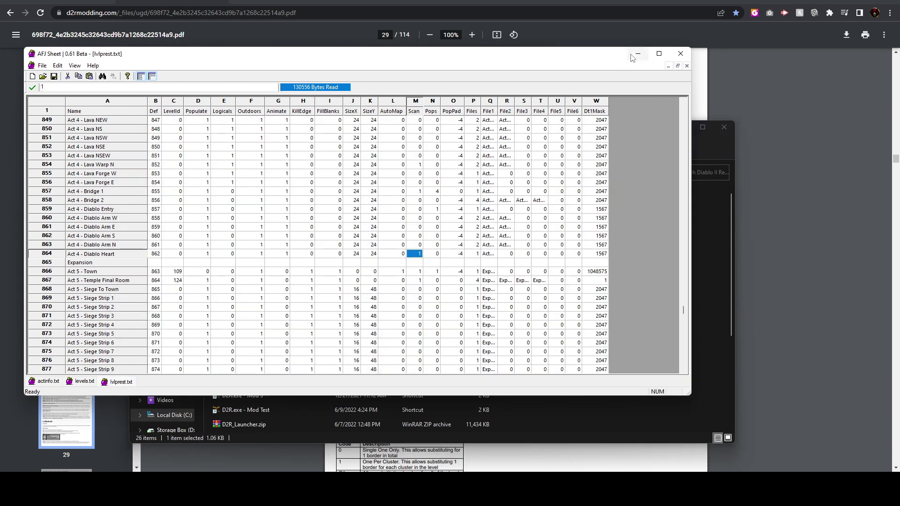
{"action": "left_click", "coordinate": [637, 54]}
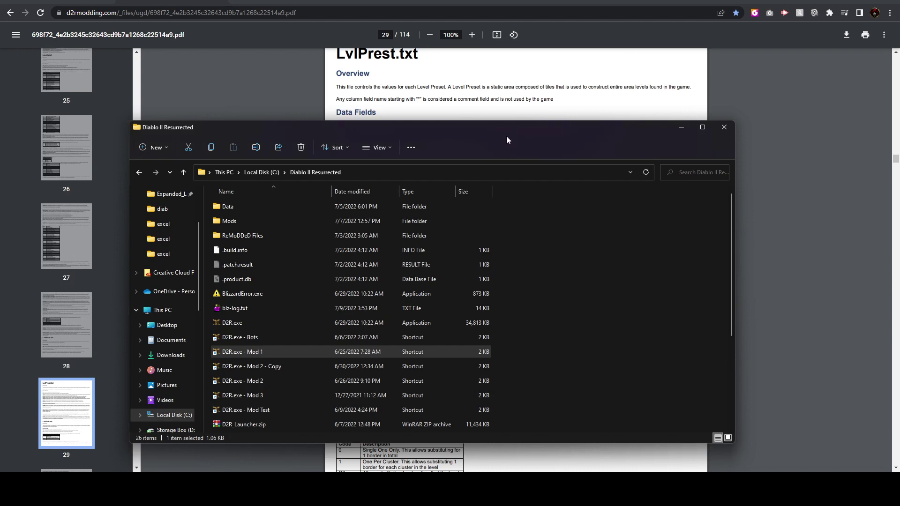
{"action": "left_click", "coordinate": [59, 445]}
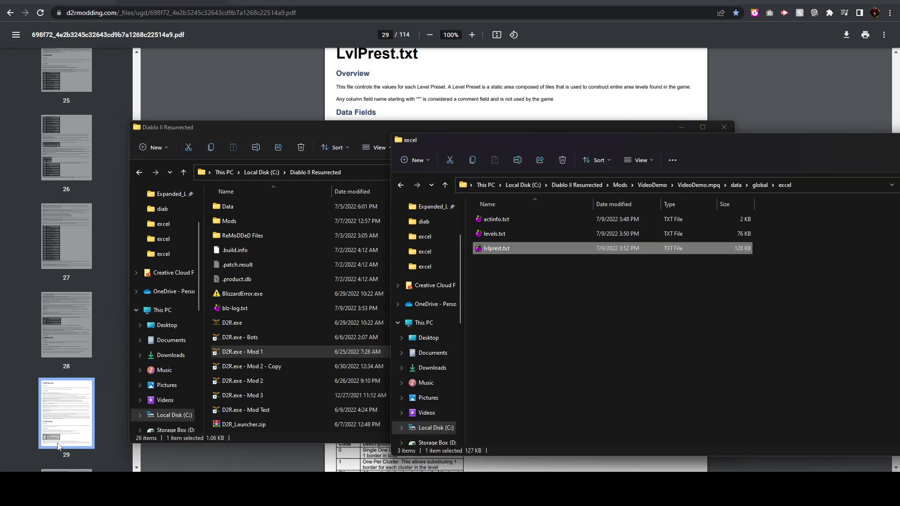
{"action": "left_click", "coordinate": [736, 185]}
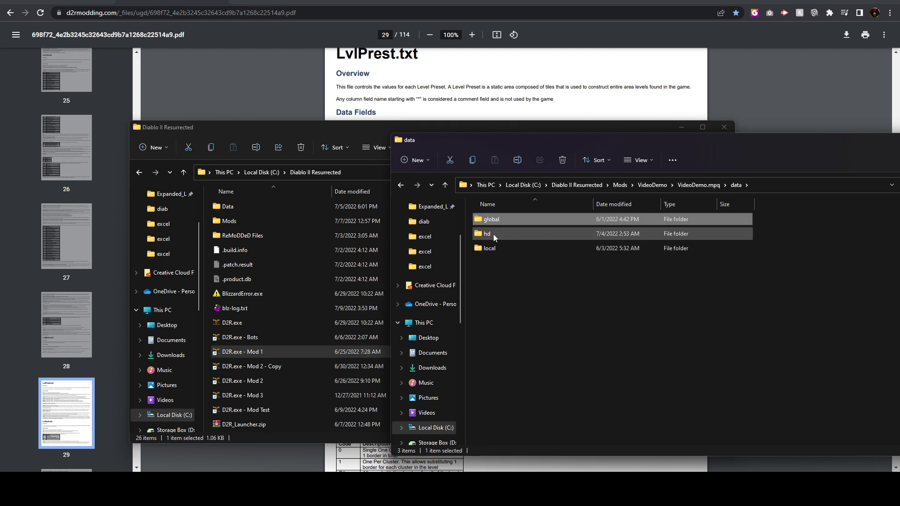
Step: Browse from the mod's data folder through hd, env, preset and act4 to diab and open heart.json in Visual Studio Code
{"action": "double_click", "coordinate": [493, 237]}
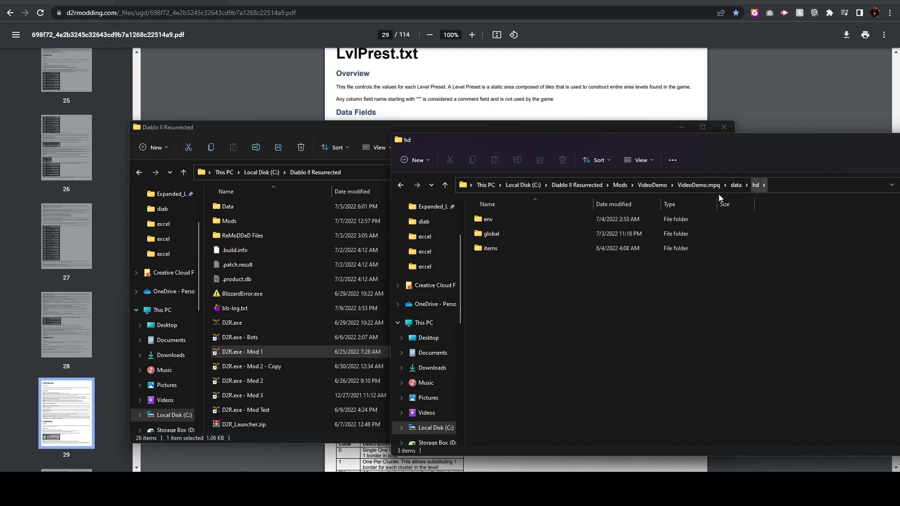
{"action": "double_click", "coordinate": [526, 222]}
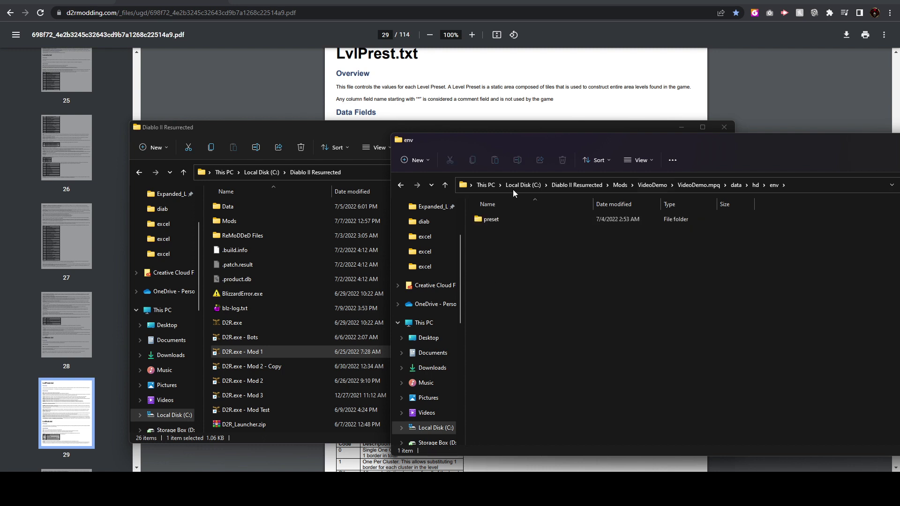
{"action": "double_click", "coordinate": [498, 216]}
{"action": "double_click", "coordinate": [503, 218]}
{"action": "double_click", "coordinate": [500, 219]}
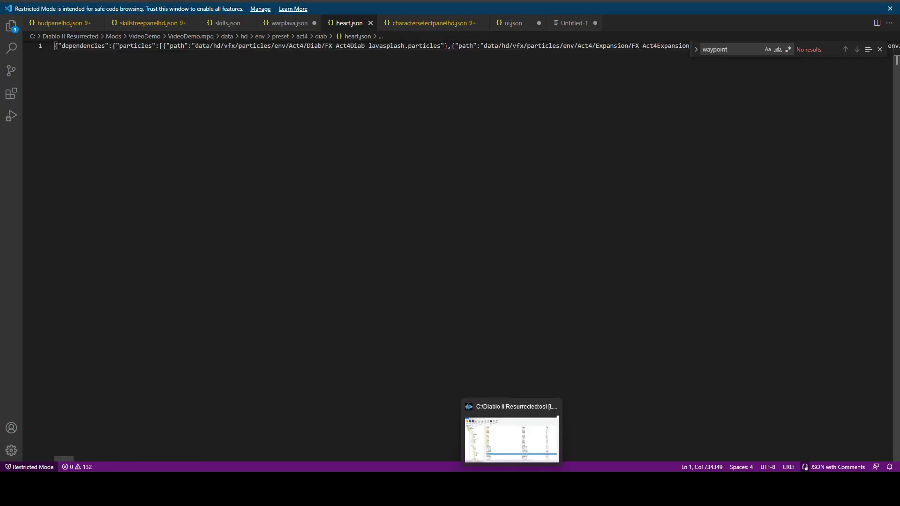
Step: Format the single-line heart.json into indented JSON and return to the beginning of the file
{"action": "right_click", "coordinate": [461, 106]}
{"action": "left_click", "coordinate": [482, 130]}
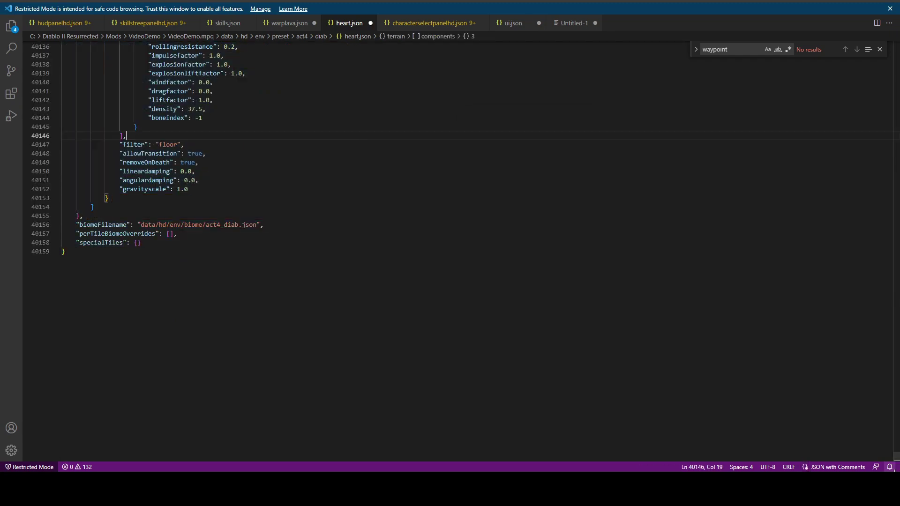
{"action": "left_click_drag", "start_coordinate": [896, 457], "coordinate": [897, 44]}
{"action": "left_click", "coordinate": [515, 258]}
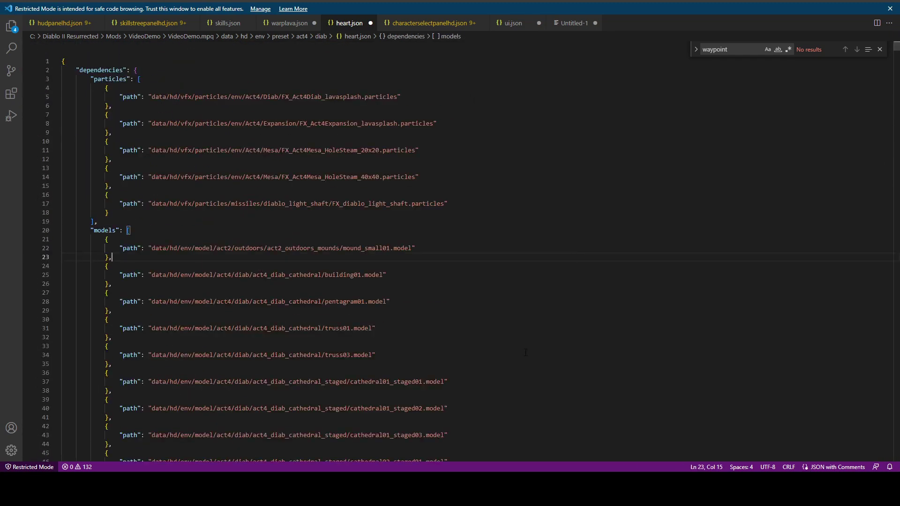
Step: Switch to Ladik's Casc Viewer and look through data\global\tiles\act4\mesa for the warplava DS1 files
{"action": "key", "text": "alt+Tab"}
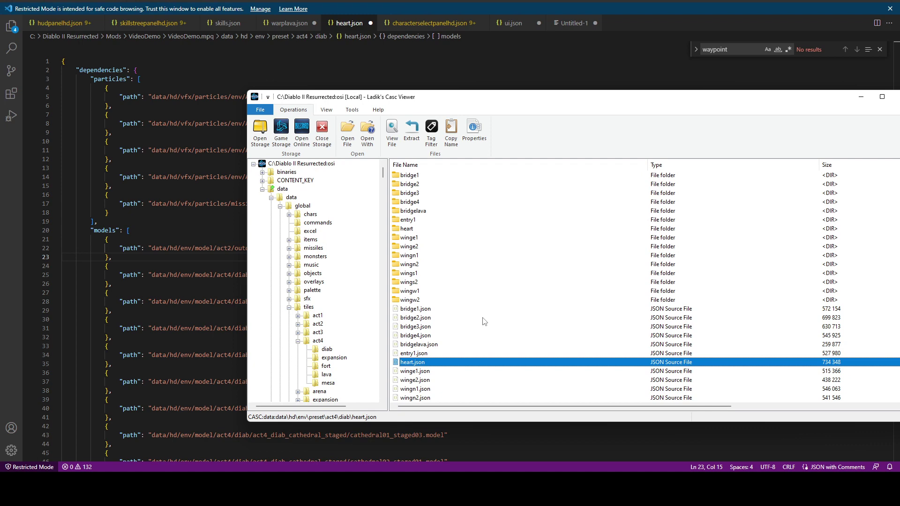
{"action": "scroll", "coordinate": [356, 354], "scroll_direction": "down", "scroll_amount": 1}
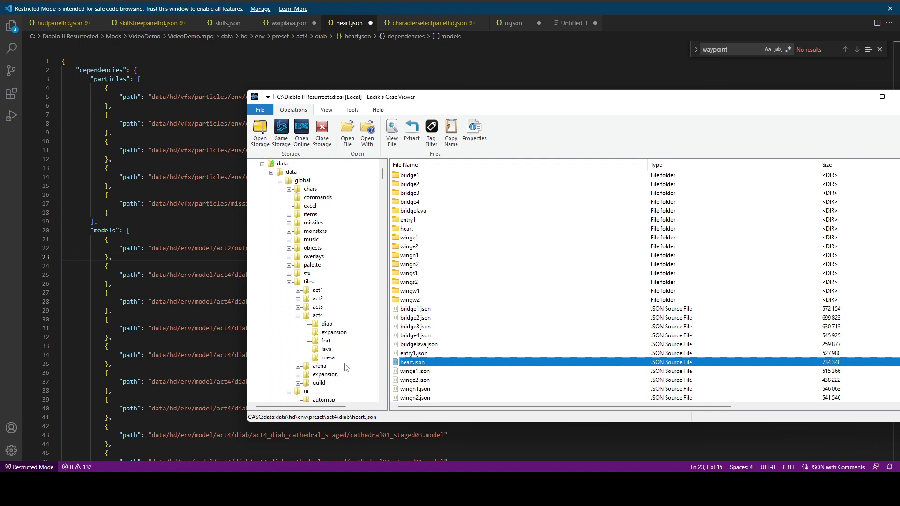
{"action": "left_click", "coordinate": [328, 358]}
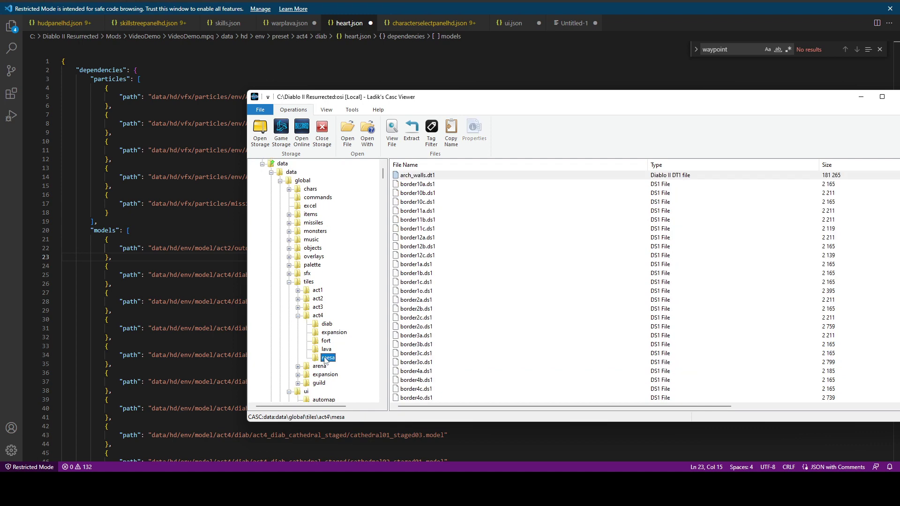
{"action": "scroll", "coordinate": [482, 348], "scroll_direction": "down", "scroll_amount": 10}
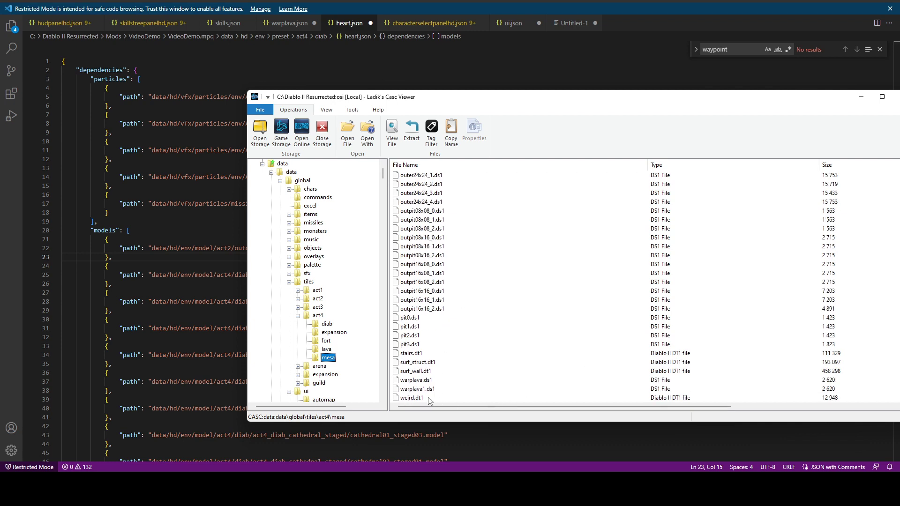
Step: Browse the game storage to data\hd\env\preset\act4\mesa and open warplava.json
{"action": "left_click", "coordinate": [290, 173]}
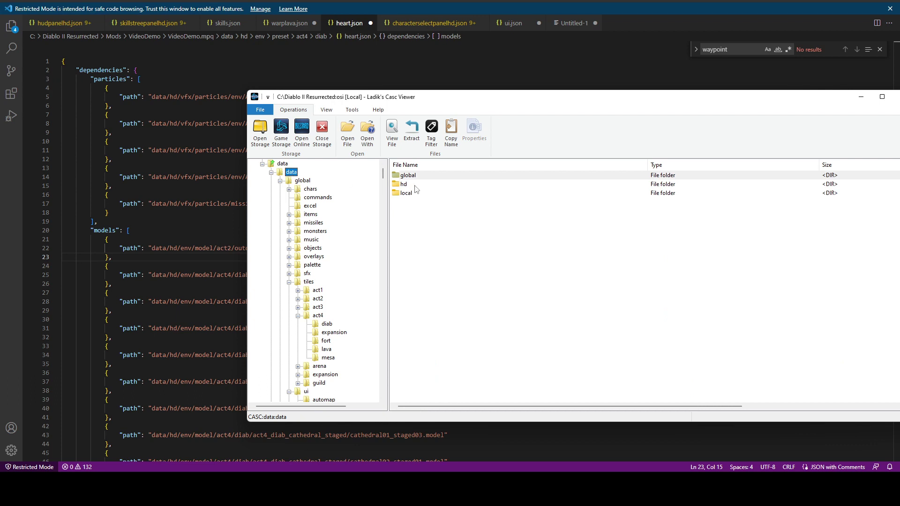
{"action": "double_click", "coordinate": [404, 184]}
{"action": "double_click", "coordinate": [411, 202]}
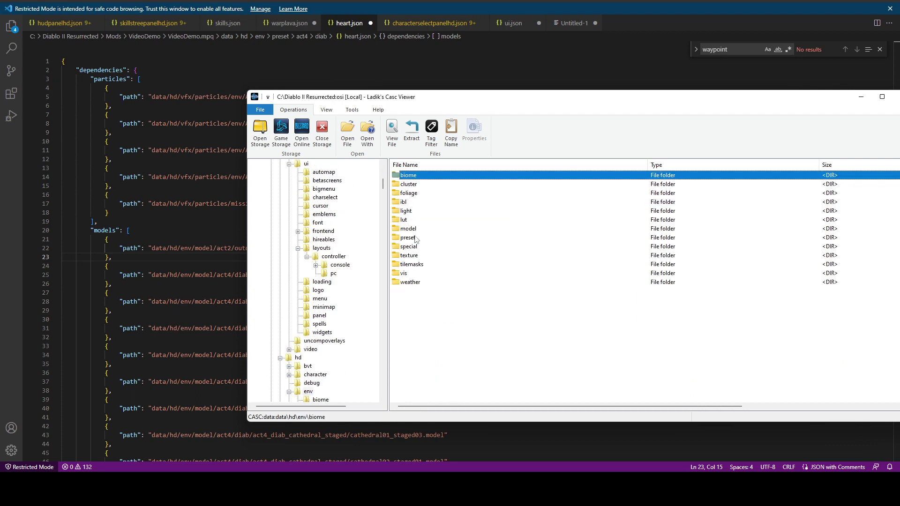
{"action": "double_click", "coordinate": [407, 238]}
{"action": "double_click", "coordinate": [409, 203]}
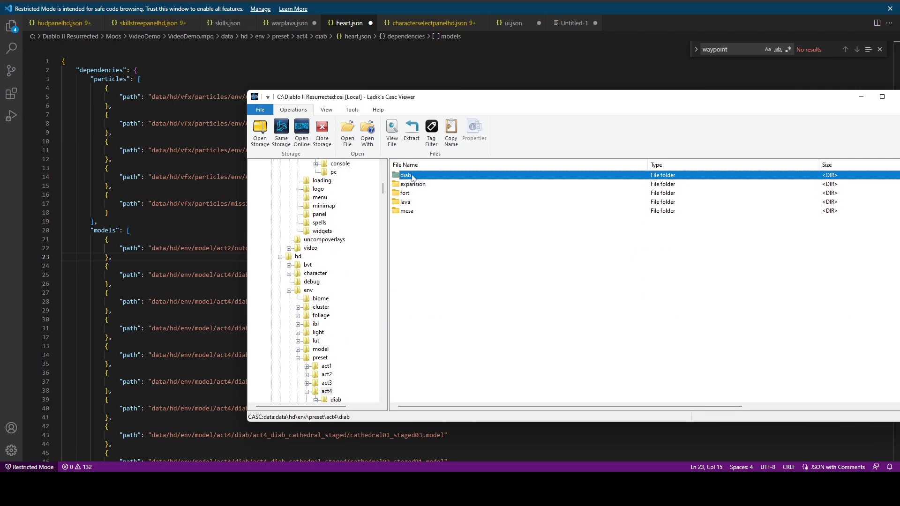
{"action": "double_click", "coordinate": [406, 211]}
{"action": "key", "text": "Return"}
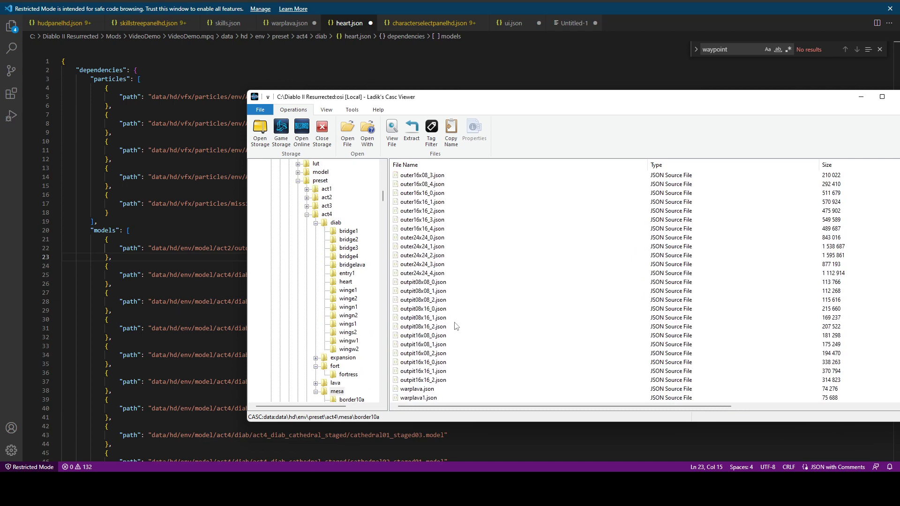
{"action": "left_click", "coordinate": [417, 398]}
{"action": "left_click", "coordinate": [418, 390]}
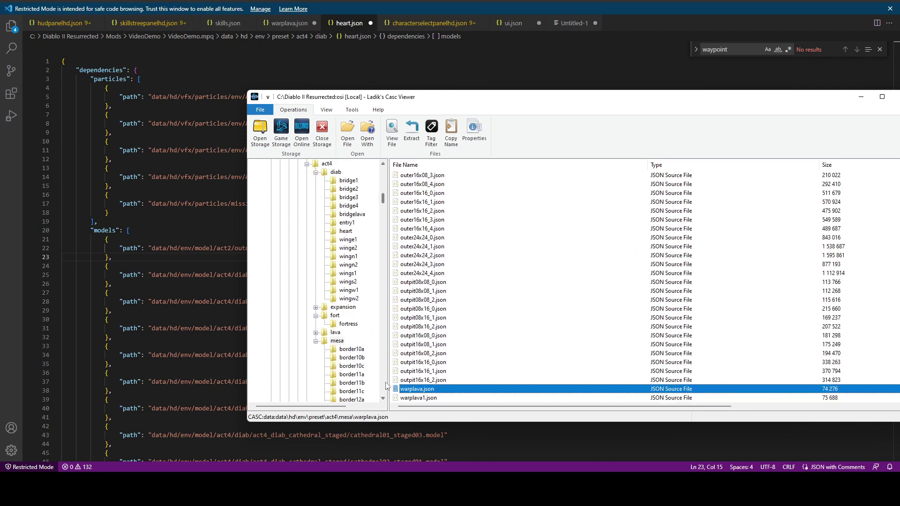
{"action": "double_click", "coordinate": [422, 390]}
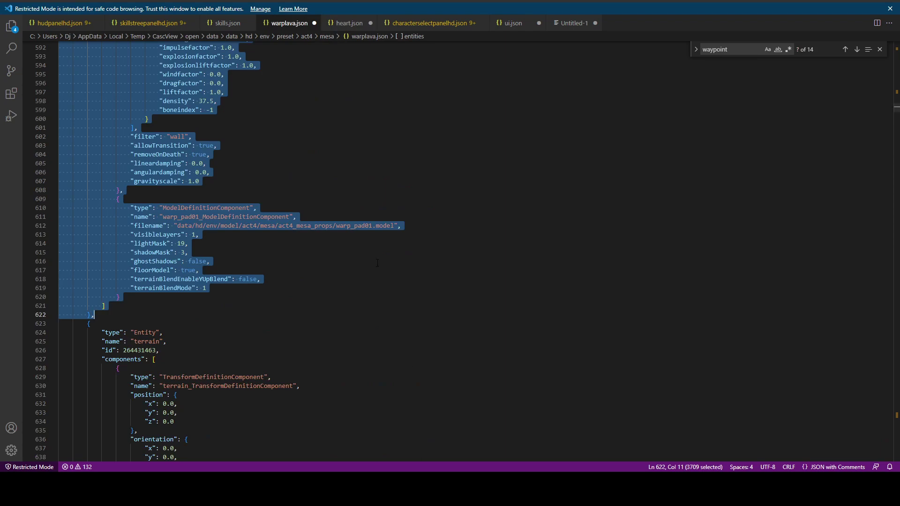
Step: Search warplava.json for "warp" and go back through the matches to the first one, in the models dependencies
{"action": "left_click", "coordinate": [750, 288]}
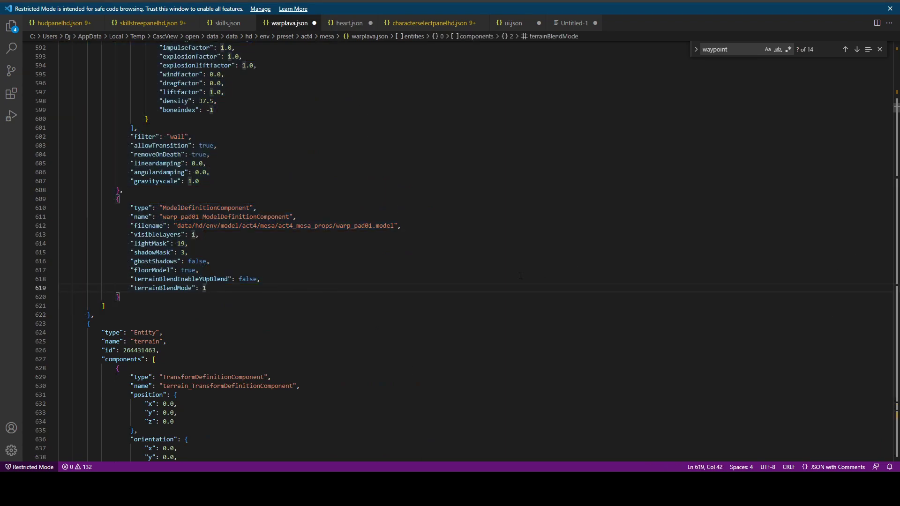
{"action": "scroll", "coordinate": [617, 259], "scroll_direction": "up", "scroll_amount": 15}
{"action": "scroll", "coordinate": [617, 260], "scroll_direction": "up", "scroll_amount": 6}
{"action": "key", "text": "ctrl+f"}
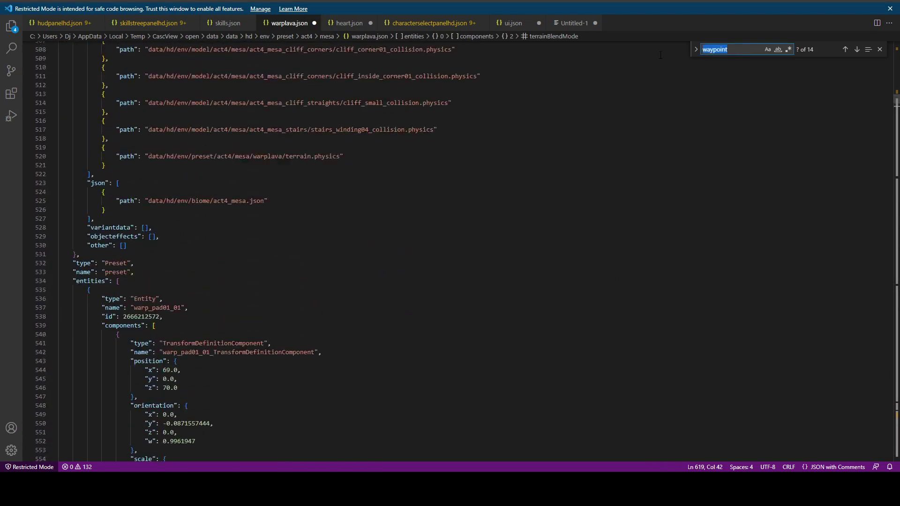
{"action": "type", "text": "warp"}
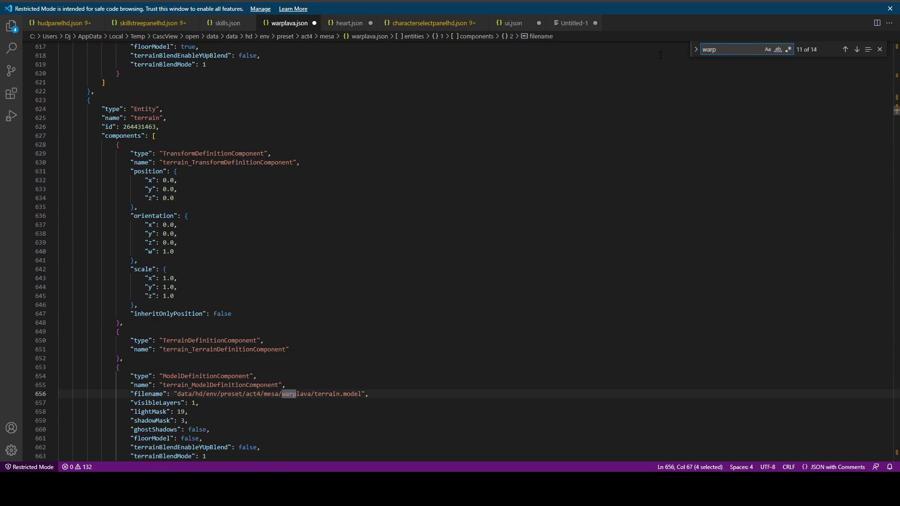
{"action": "left_click", "coordinate": [846, 50]}
{"action": "left_click", "coordinate": [846, 50]}
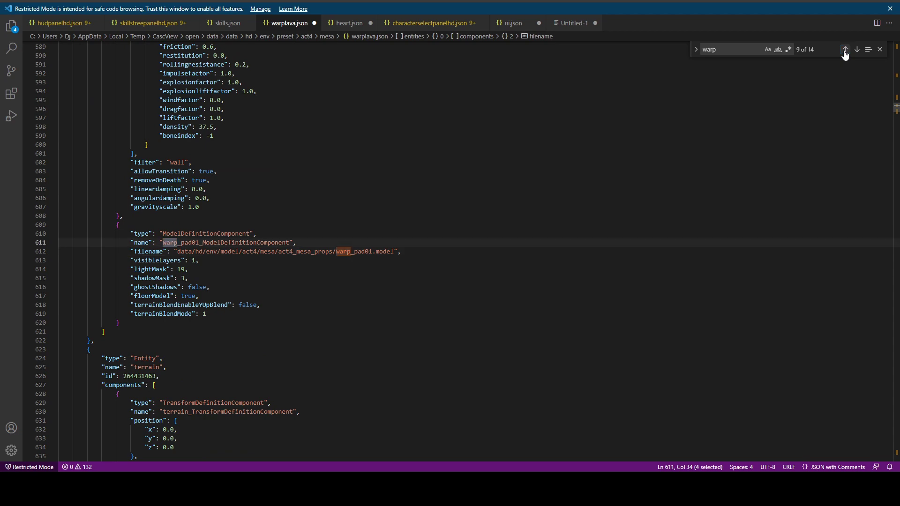
{"action": "left_click", "coordinate": [846, 50]}
{"action": "left_click", "coordinate": [845, 50]}
{"action": "left_click", "coordinate": [846, 51]}
{"action": "left_click", "coordinate": [846, 50]}
{"action": "left_click", "coordinate": [846, 50]}
{"action": "left_click", "coordinate": [845, 50]}
{"action": "left_click", "coordinate": [846, 51]}
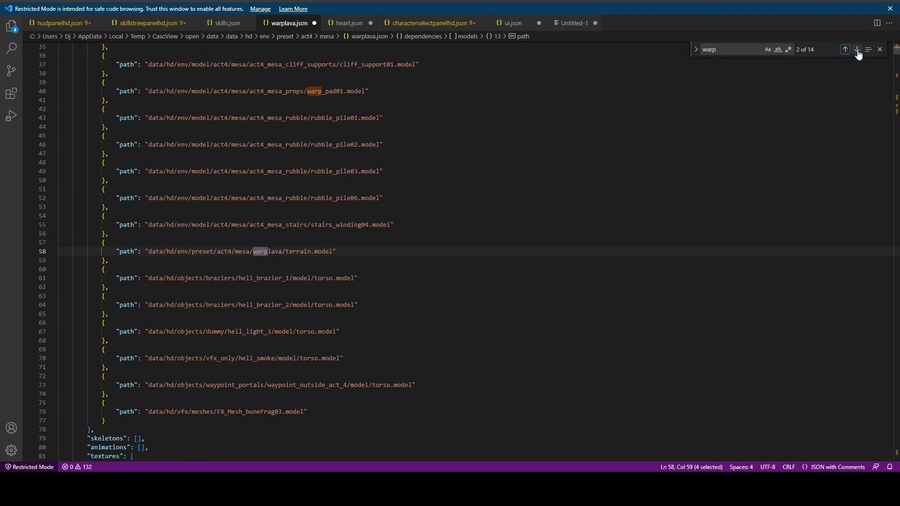
{"action": "left_click", "coordinate": [846, 50]}
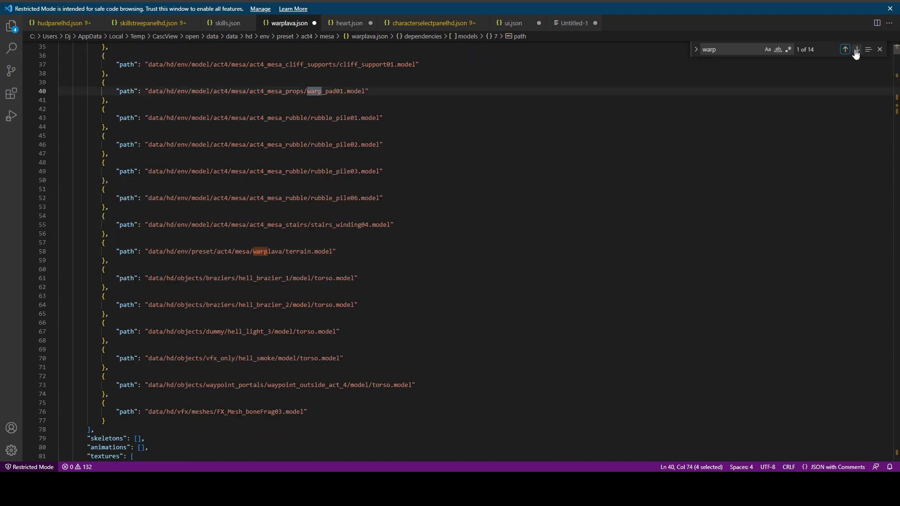
Step: Go forward through the "warp" matches, past the texture and physics dependencies, to the warp_pad01_01 entity
{"action": "left_click", "coordinate": [856, 53]}
{"action": "left_click", "coordinate": [857, 51]}
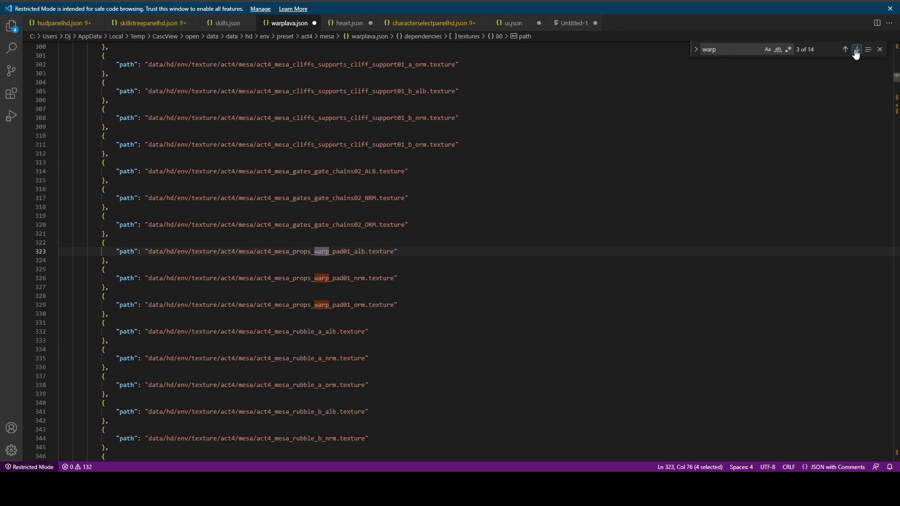
{"action": "left_click", "coordinate": [857, 51]}
{"action": "left_click", "coordinate": [856, 51]}
{"action": "left_click", "coordinate": [856, 52]}
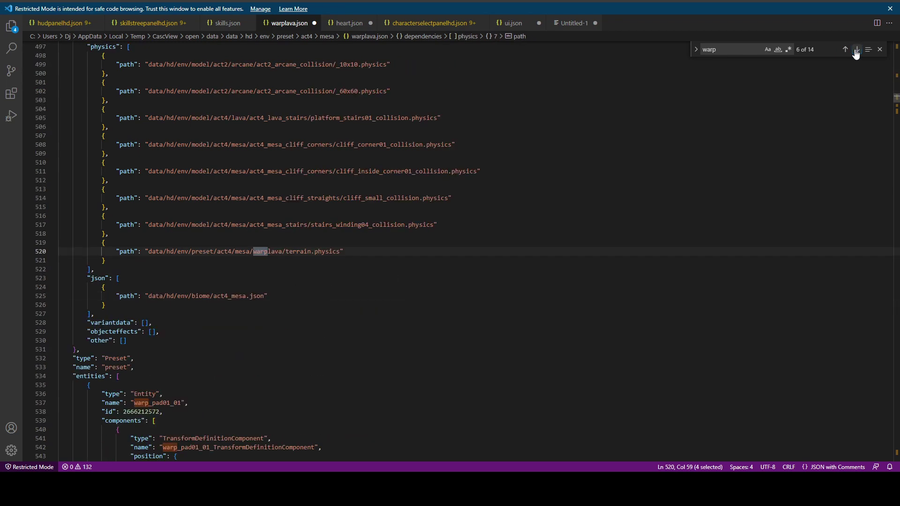
{"action": "left_click", "coordinate": [856, 52]}
{"action": "left_click", "coordinate": [856, 52]}
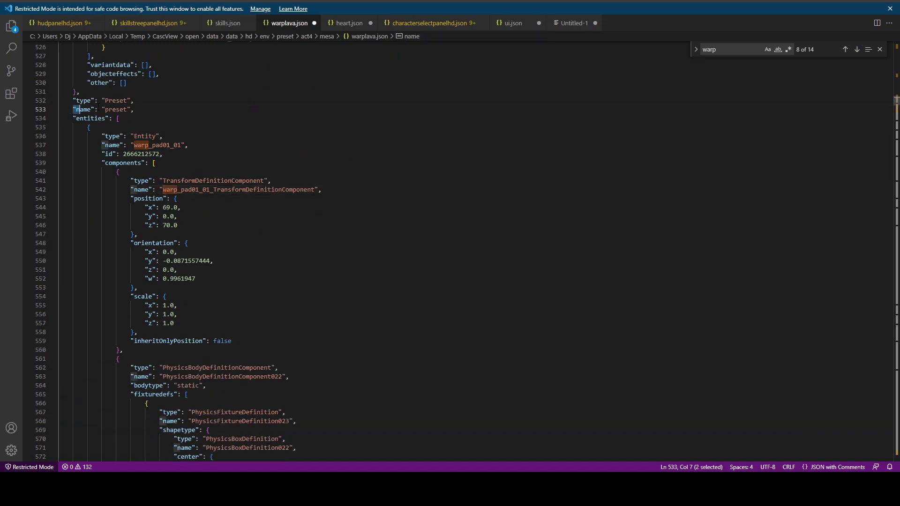
Step: Examine the warp_pad01_01 entity's name, transform, physics settings and model filename under entities
{"action": "left_click_drag", "start_coordinate": [73, 109], "coordinate": [137, 109]}
{"action": "left_click_drag", "start_coordinate": [74, 118], "coordinate": [120, 118]}
{"action": "scroll", "coordinate": [164, 154], "scroll_direction": "down", "scroll_amount": 3}
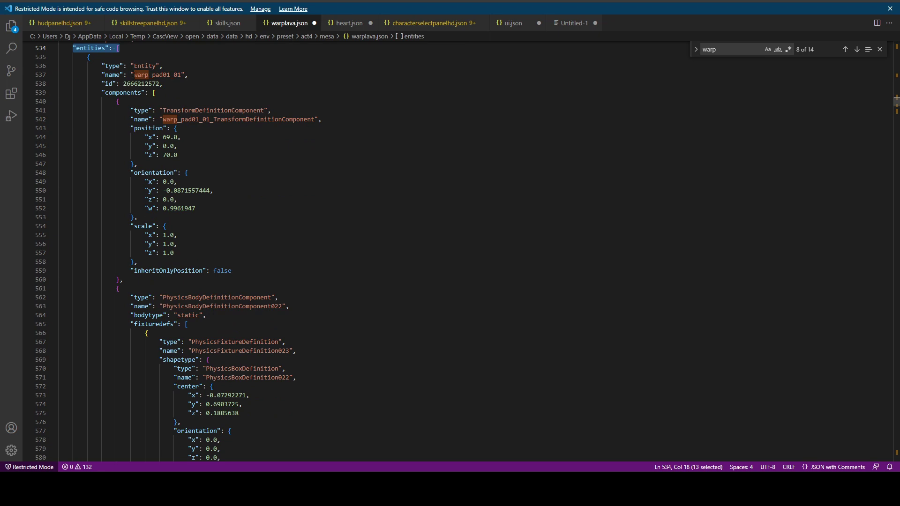
{"action": "left_click_drag", "start_coordinate": [134, 74], "coordinate": [181, 75]}
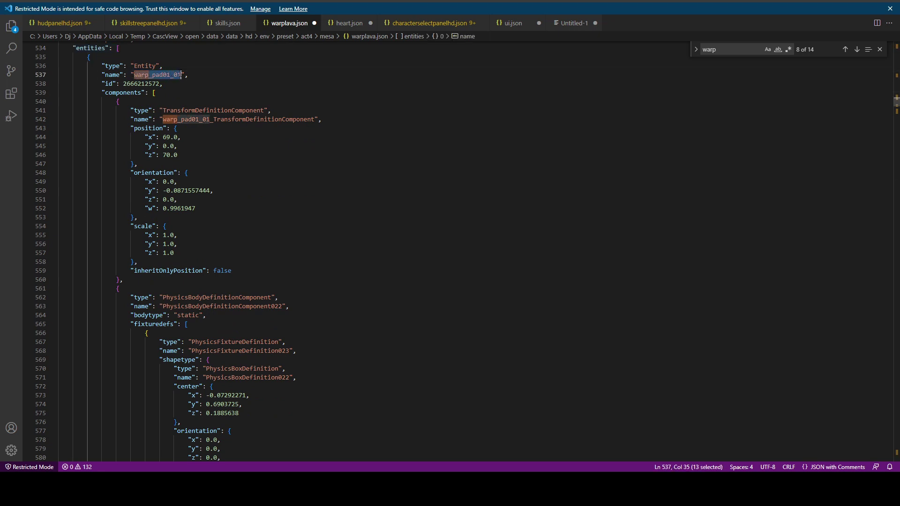
{"action": "left_click", "coordinate": [281, 264]}
{"action": "scroll", "coordinate": [288, 253], "scroll_direction": "up", "scroll_amount": 2}
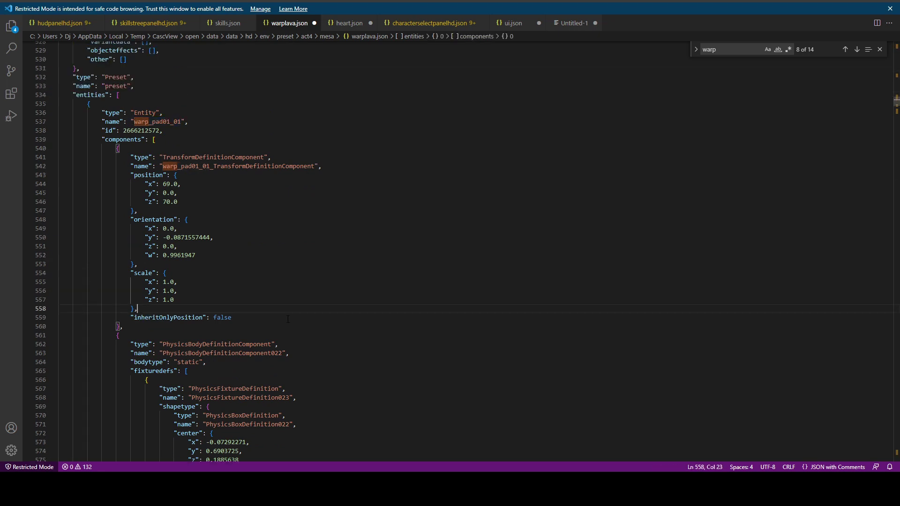
{"action": "scroll", "coordinate": [288, 319], "scroll_direction": "down", "scroll_amount": 3}
{"action": "scroll", "coordinate": [288, 319], "scroll_direction": "down", "scroll_amount": 2}
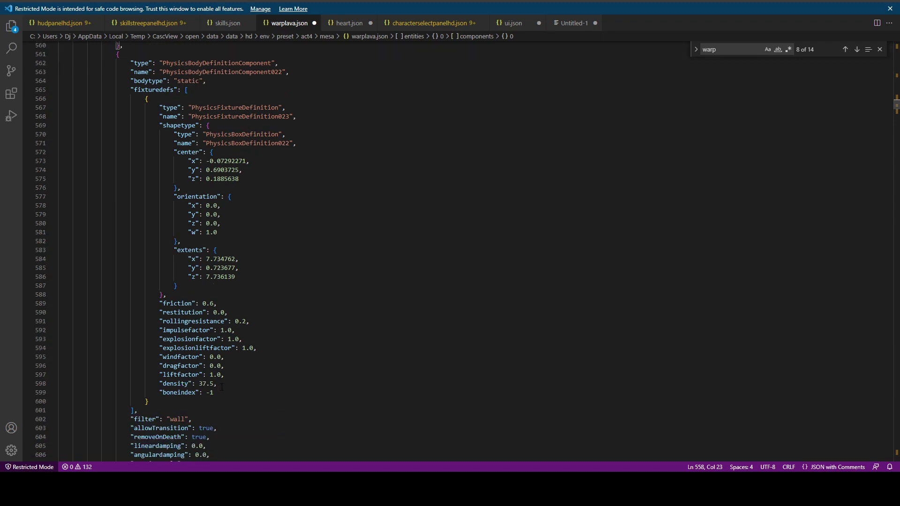
{"action": "left_click_drag", "start_coordinate": [216, 392], "coordinate": [160, 303]}
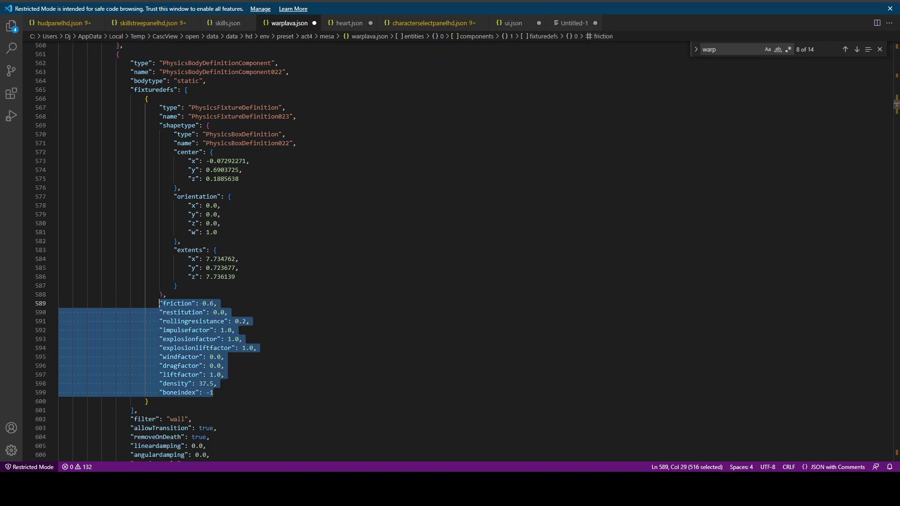
{"action": "scroll", "coordinate": [212, 335], "scroll_direction": "down", "scroll_amount": 5}
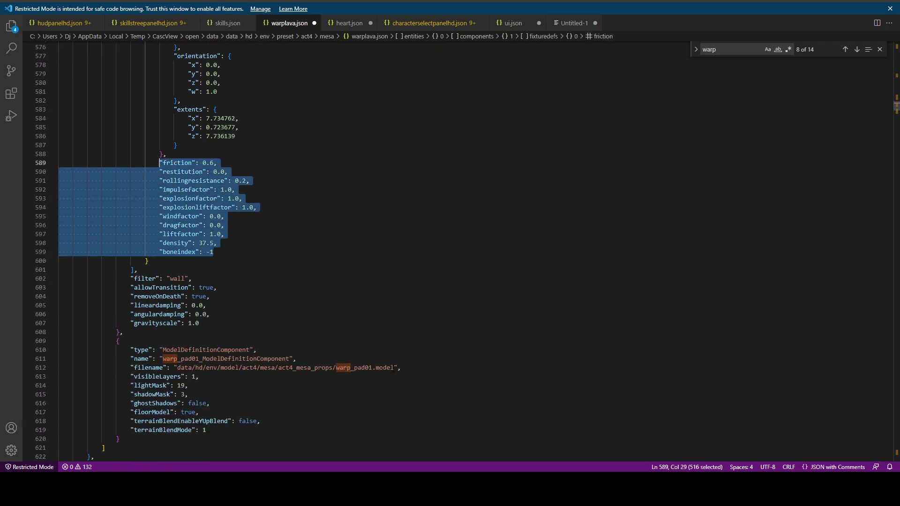
{"action": "left_click_drag", "start_coordinate": [394, 368], "coordinate": [178, 367]}
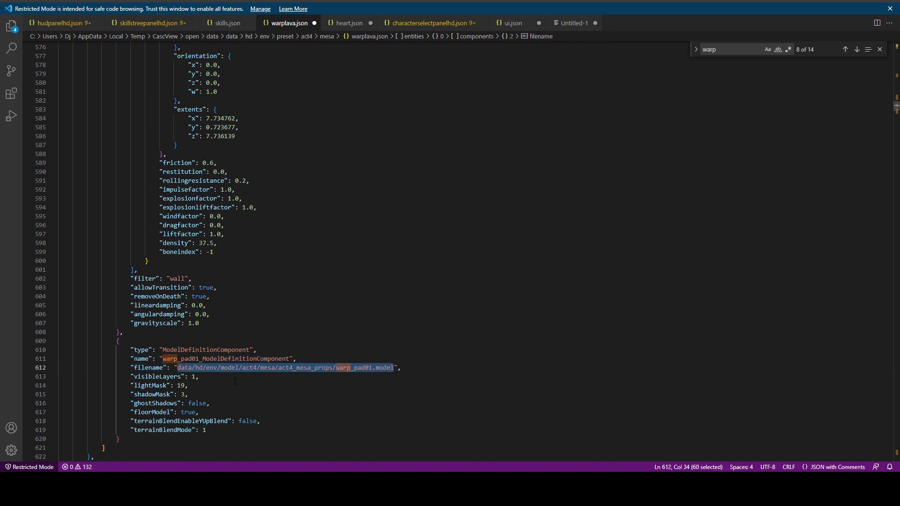
{"action": "scroll", "coordinate": [235, 381], "scroll_direction": "down", "scroll_amount": 5}
{"action": "scroll", "coordinate": [235, 381], "scroll_direction": "up", "scroll_amount": 4}
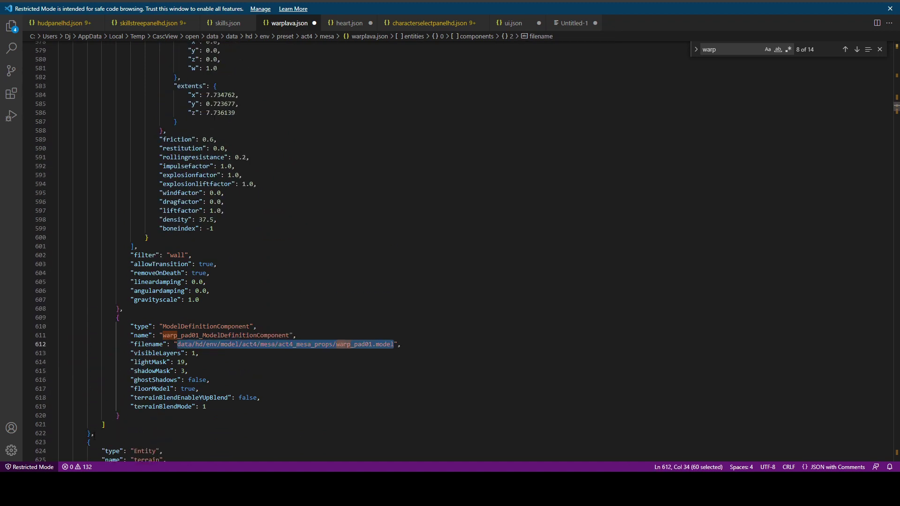
Step: Select the complete warp_pad01_01 entity block in warplava.json, from its opening brace to its closing brace and comma
{"action": "left_click_drag", "start_coordinate": [94, 434], "coordinate": [173, 290]}
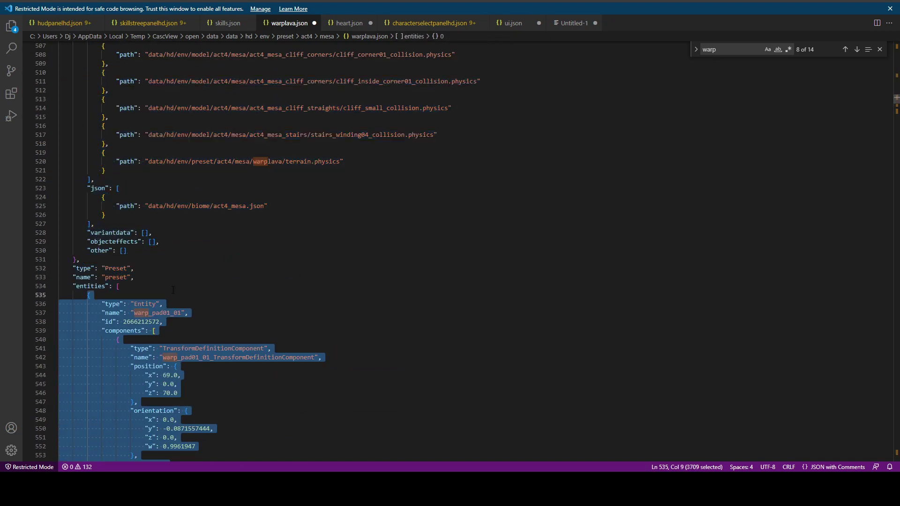
{"action": "scroll", "coordinate": [173, 291], "scroll_direction": "down", "scroll_amount": 10}
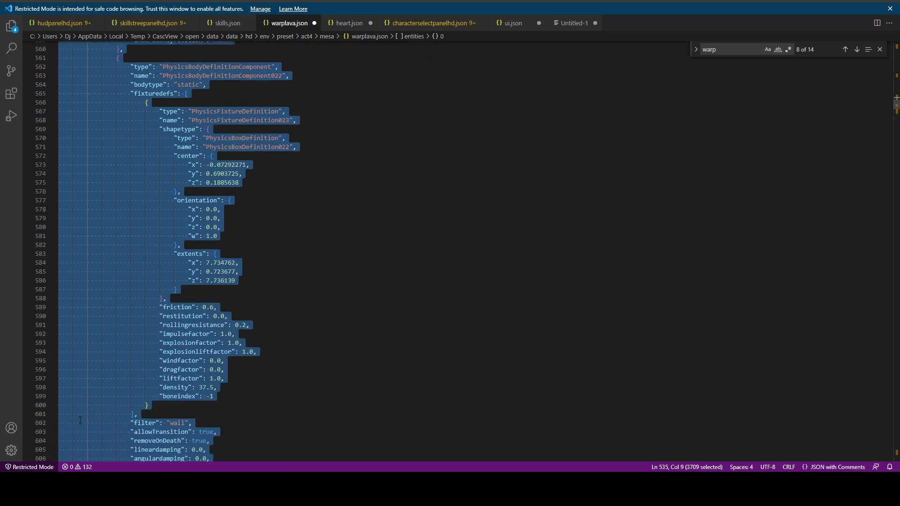
{"action": "scroll", "coordinate": [80, 421], "scroll_direction": "down", "scroll_amount": 4}
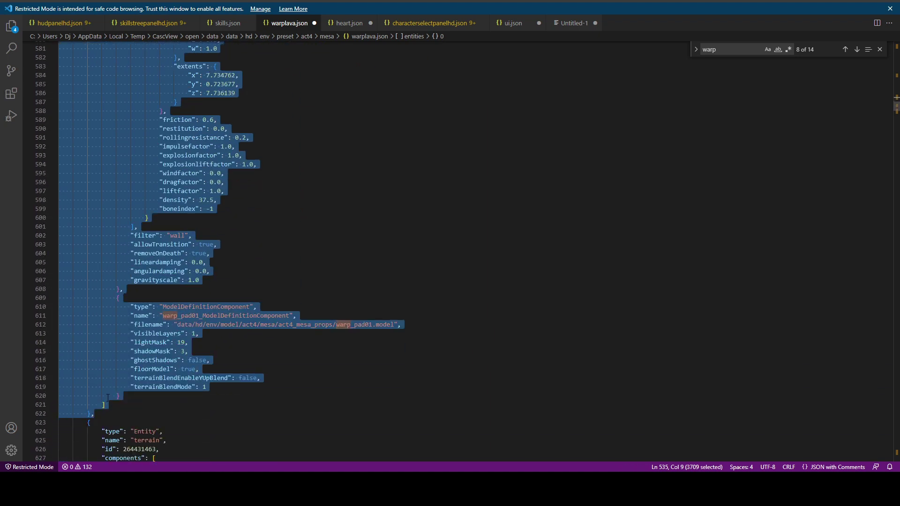
Step: Paste the copied warp_pad01_01 entity from warplava.json into heart.json's entities, on a new line directly before the truss01_08 entity
{"action": "scroll", "coordinate": [100, 413], "scroll_direction": "up", "scroll_amount": 12}
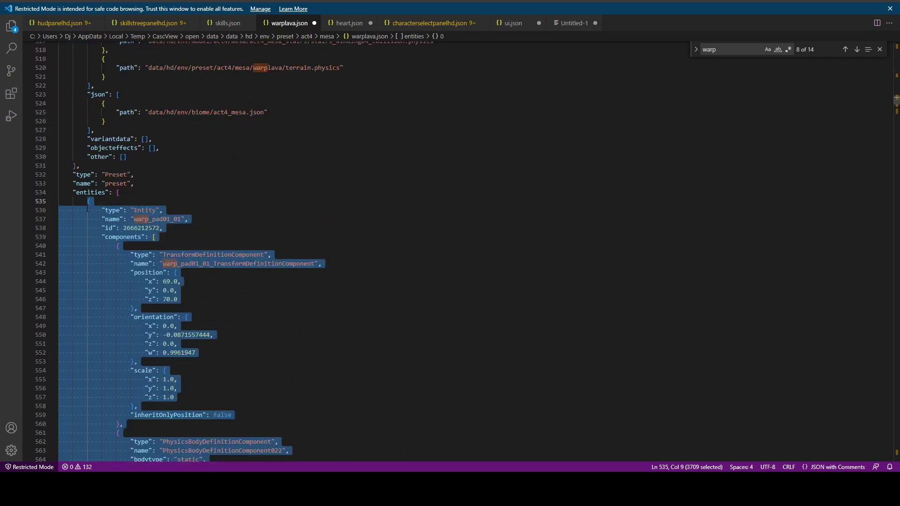
{"action": "scroll", "coordinate": [84, 224], "scroll_direction": "down", "scroll_amount": 17}
{"action": "scroll", "coordinate": [84, 226], "scroll_direction": "up", "scroll_amount": 17}
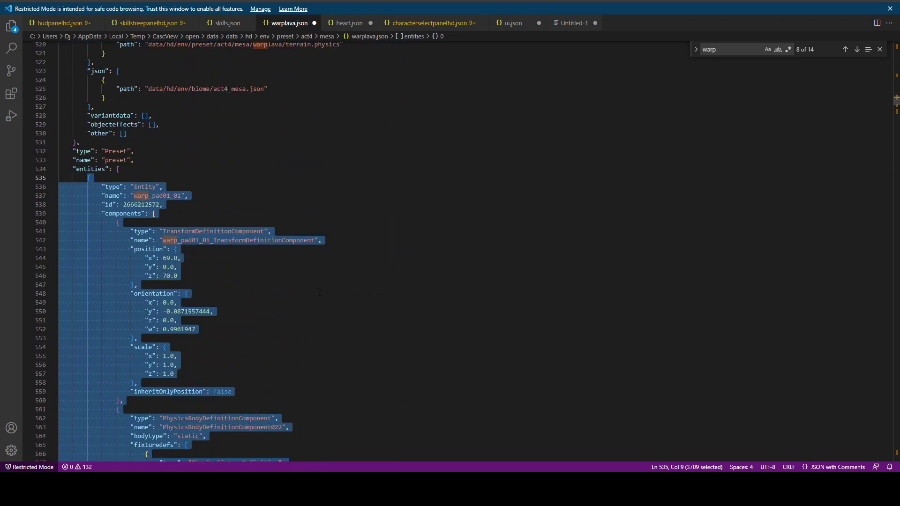
{"action": "left_click", "coordinate": [350, 23]}
{"action": "scroll", "coordinate": [503, 277], "scroll_direction": "down", "scroll_amount": 20}
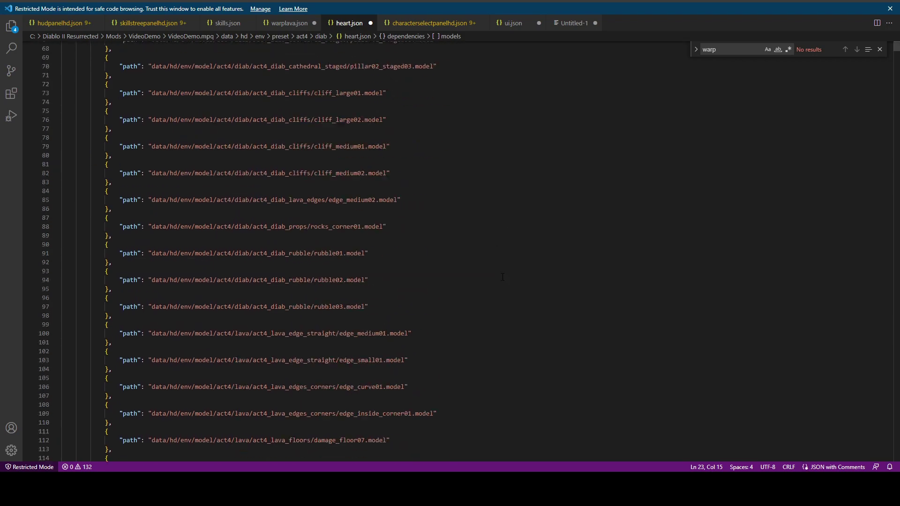
{"action": "scroll", "coordinate": [503, 276], "scroll_direction": "down", "scroll_amount": 15}
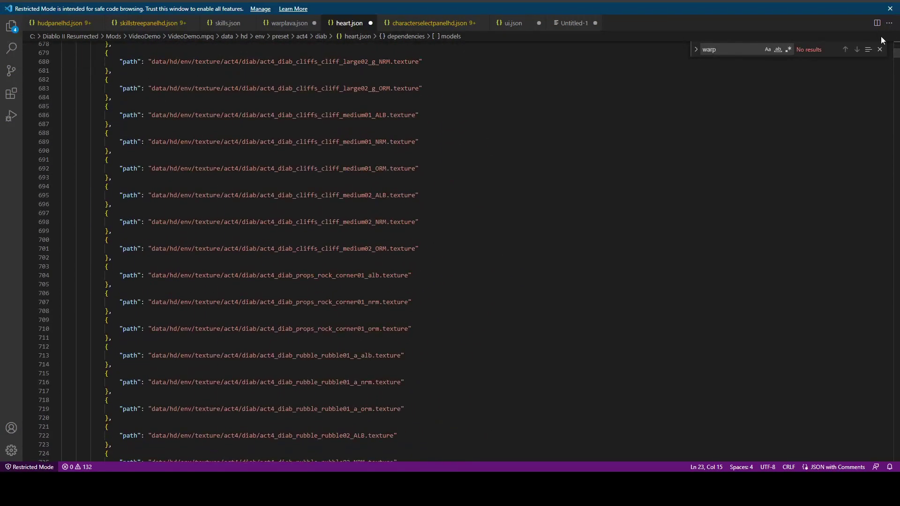
{"action": "left_click_drag", "start_coordinate": [897, 51], "coordinate": [897, 92]}
{"action": "scroll", "coordinate": [367, 284], "scroll_direction": "up", "scroll_amount": 20}
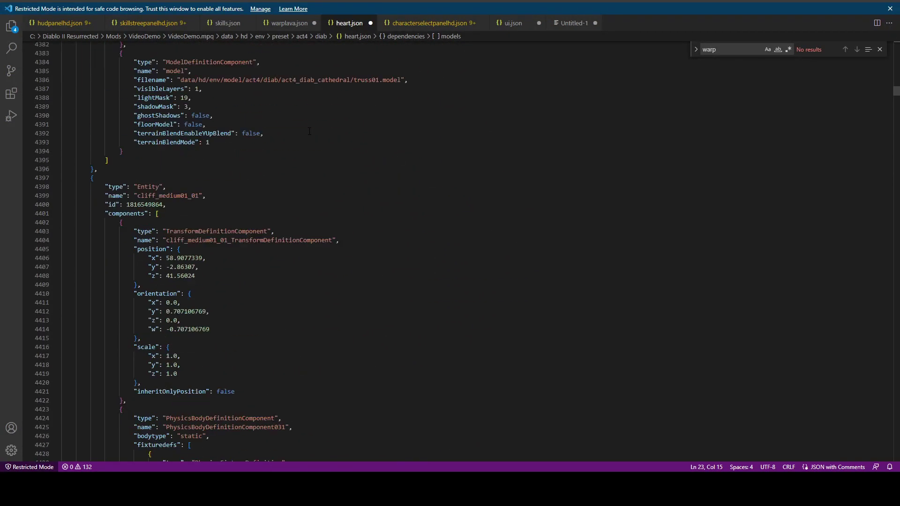
{"action": "scroll", "coordinate": [367, 285], "scroll_direction": "up", "scroll_amount": 17}
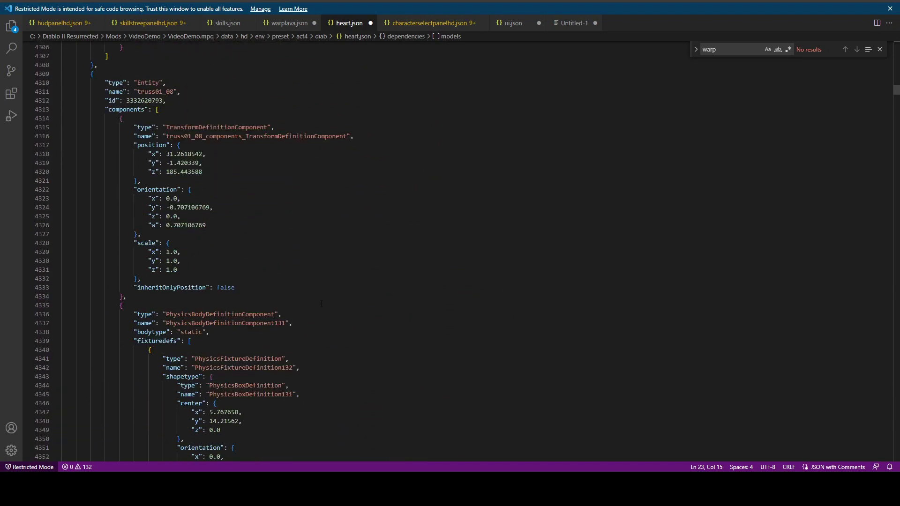
{"action": "left_click", "coordinate": [124, 346]}
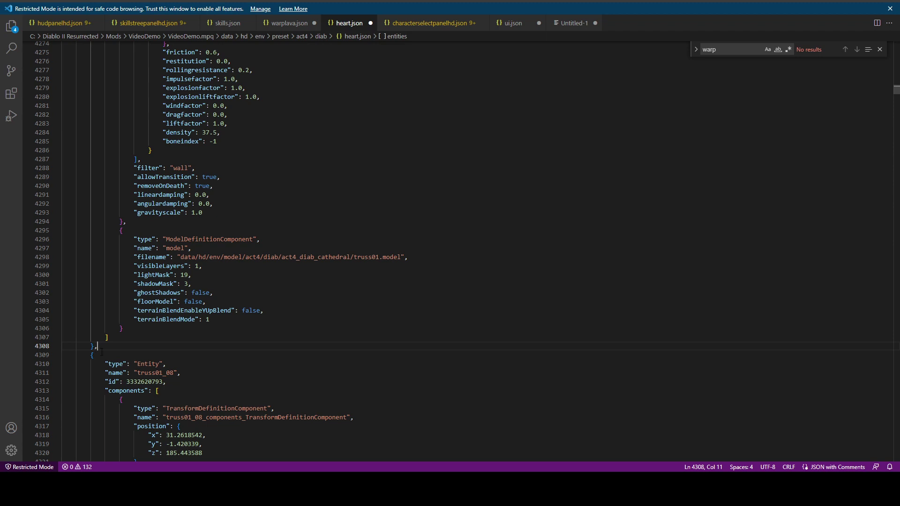
{"action": "key", "text": "Return"}
{"action": "key", "text": "ctrl+v"}
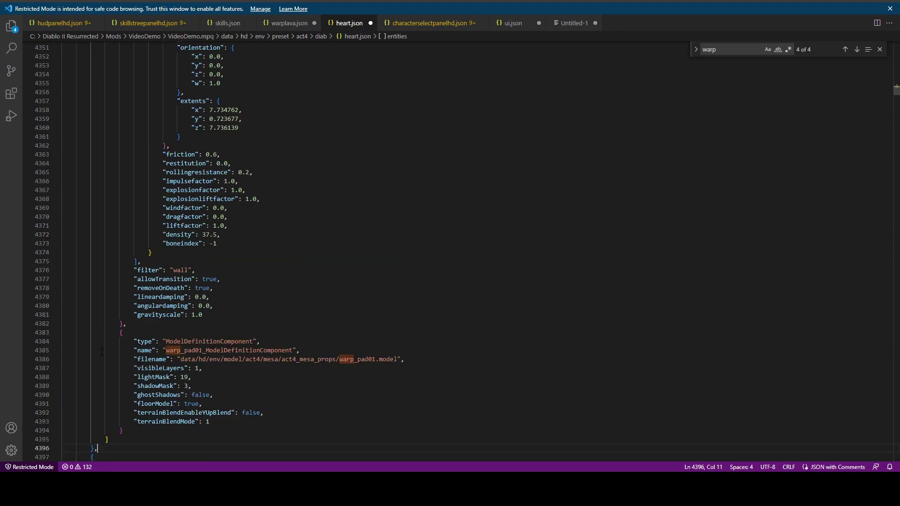
Step: Compare the pasted warp pad's position block with the Waypoint object's location by running the Diablo Heart map from ds1edit Loader in object mode
{"action": "scroll", "coordinate": [195, 277], "scroll_direction": "up", "scroll_amount": 15}
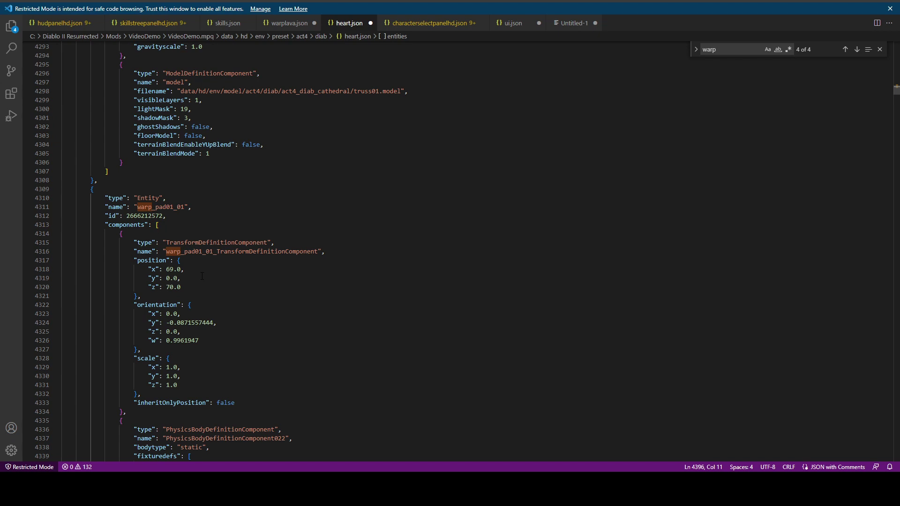
{"action": "left_click", "coordinate": [202, 276]}
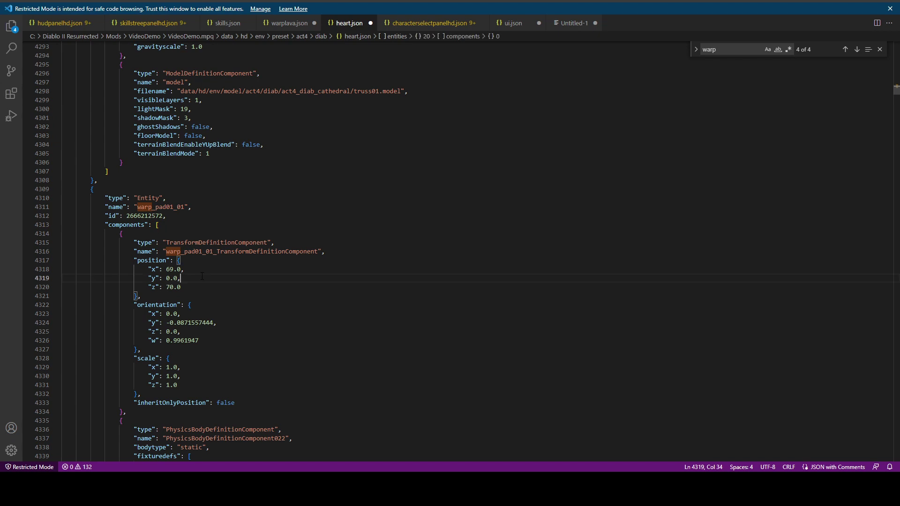
{"action": "left_click_drag", "start_coordinate": [181, 287], "coordinate": [148, 269]}
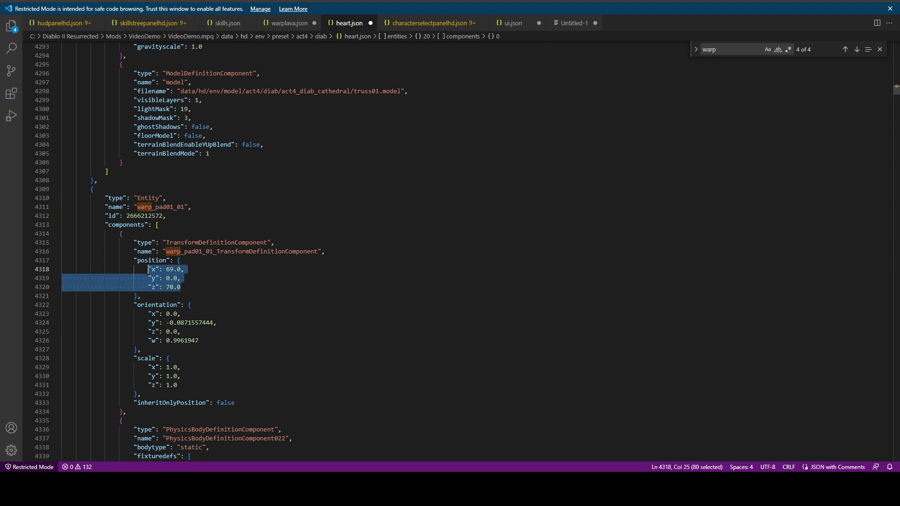
{"action": "left_click", "coordinate": [251, 281]}
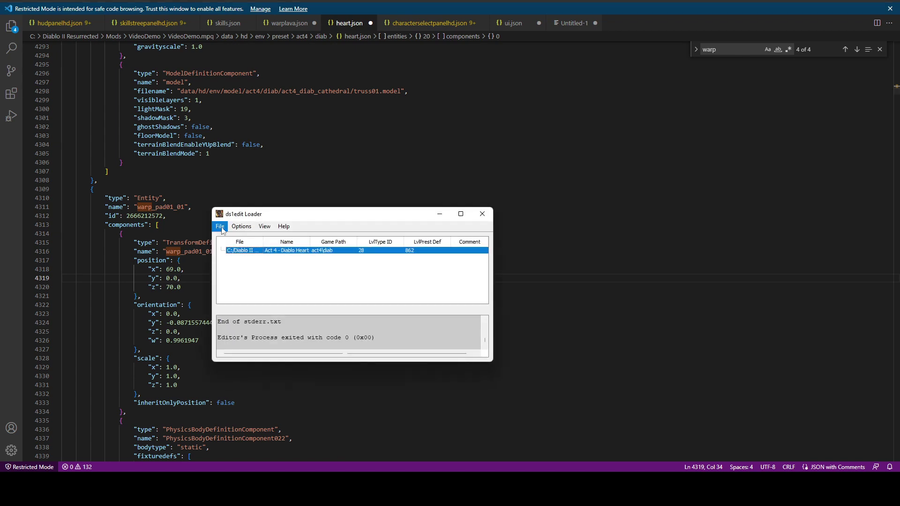
{"action": "left_click", "coordinate": [220, 227]}
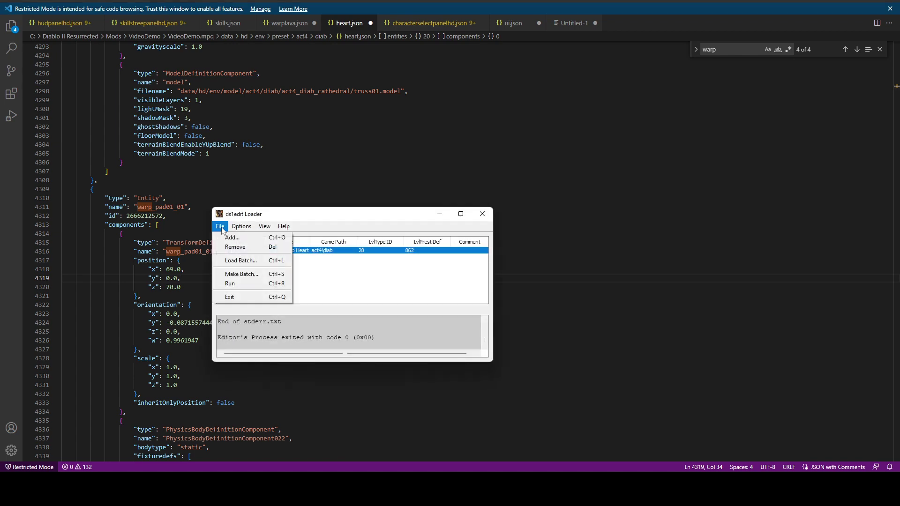
{"action": "left_click", "coordinate": [234, 284]}
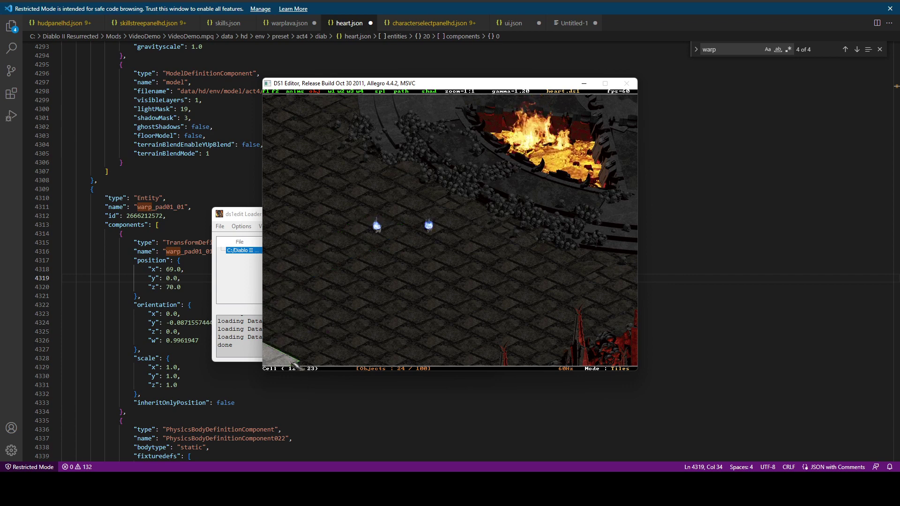
{"action": "mouse_move", "coordinate": [286, 368]}
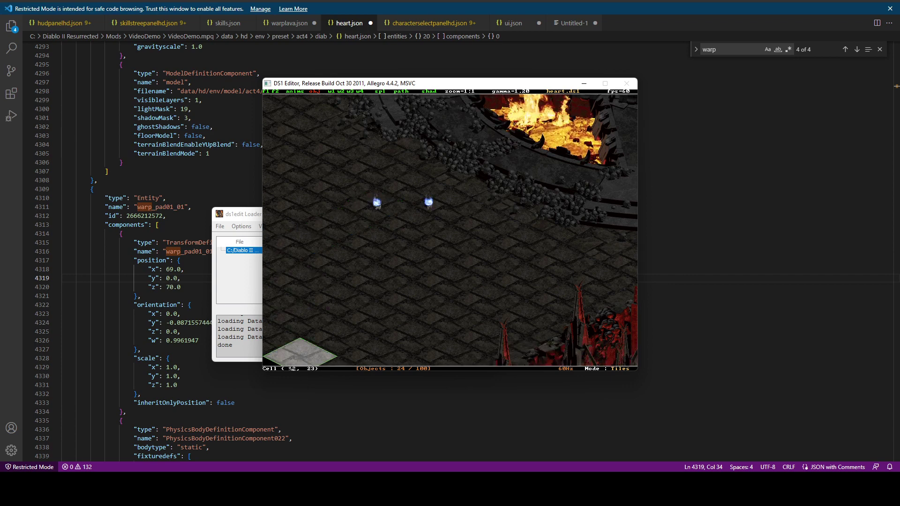
{"action": "key", "text": "Up"}
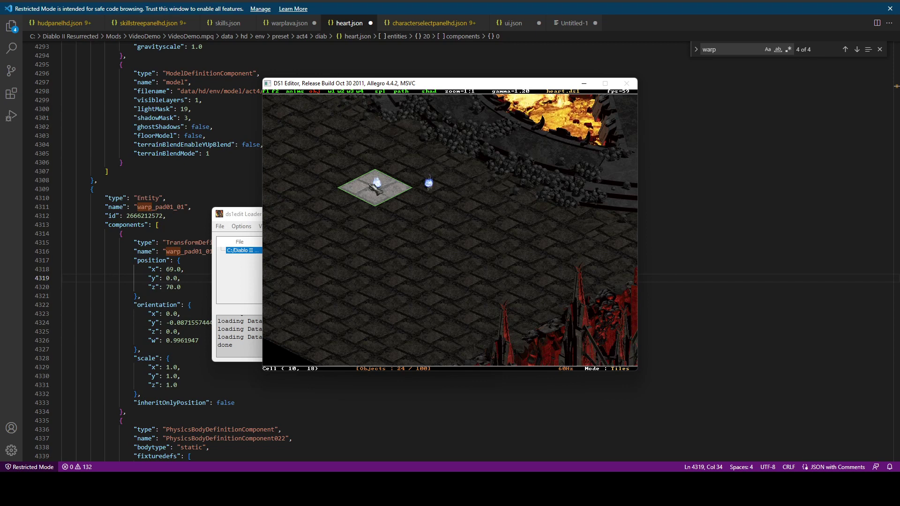
{"action": "key", "text": "Tab"}
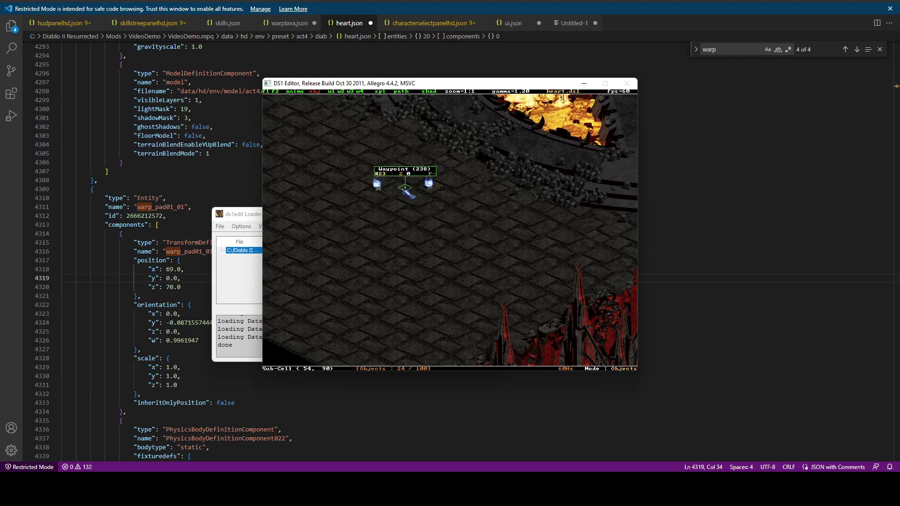
{"action": "key", "text": "Left"}
{"action": "key", "text": "Left"}
{"action": "key", "text": "Left"}
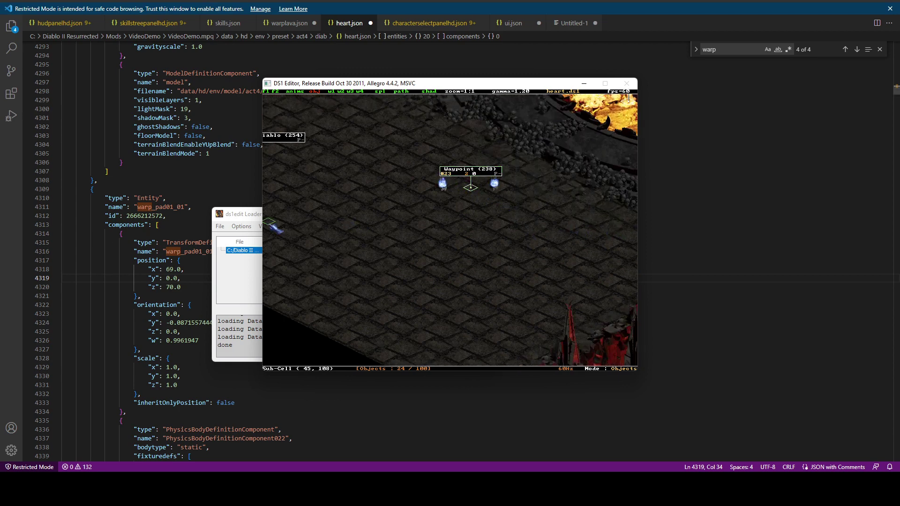
Step: Back in heart.json, set the warp_pad01_01 entity's position to x 118.0, y 7.0 and z 190.6
{"action": "left_click", "coordinate": [122, 233]}
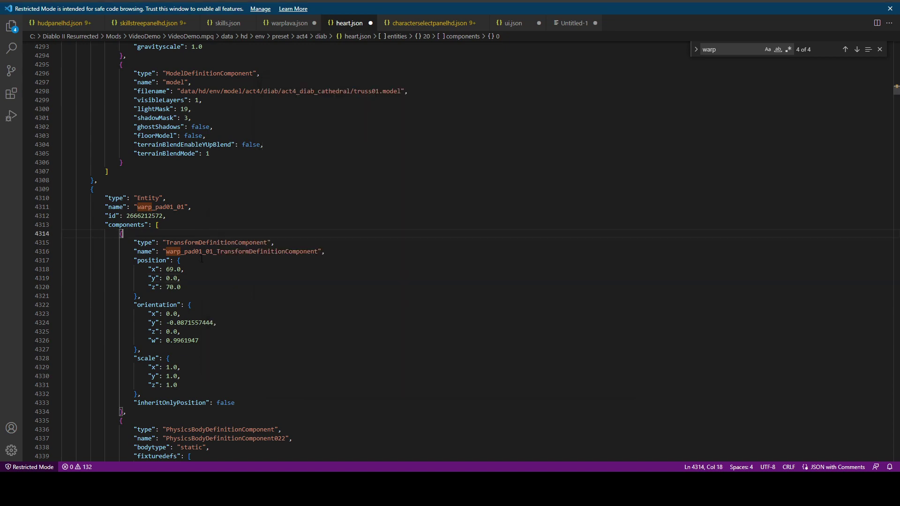
{"action": "left_click_drag", "start_coordinate": [174, 269], "coordinate": [165, 269]}
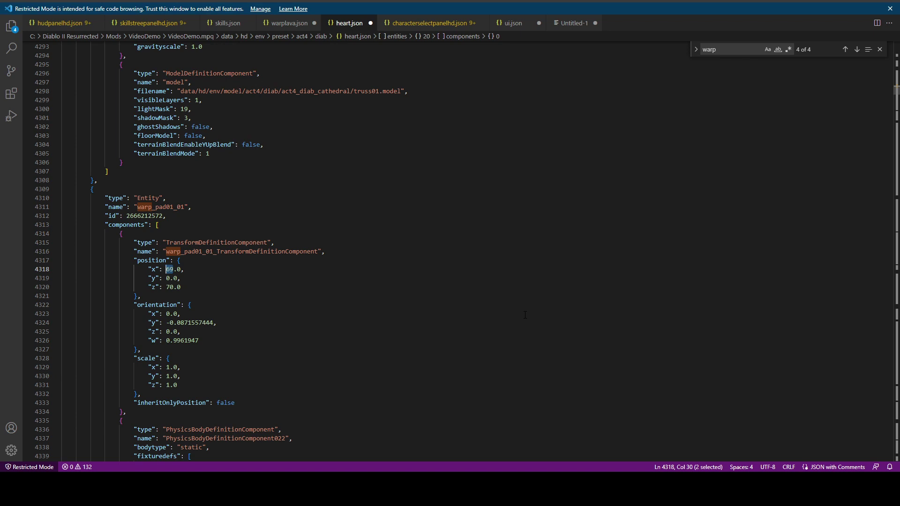
{"action": "type", "text": "118"}
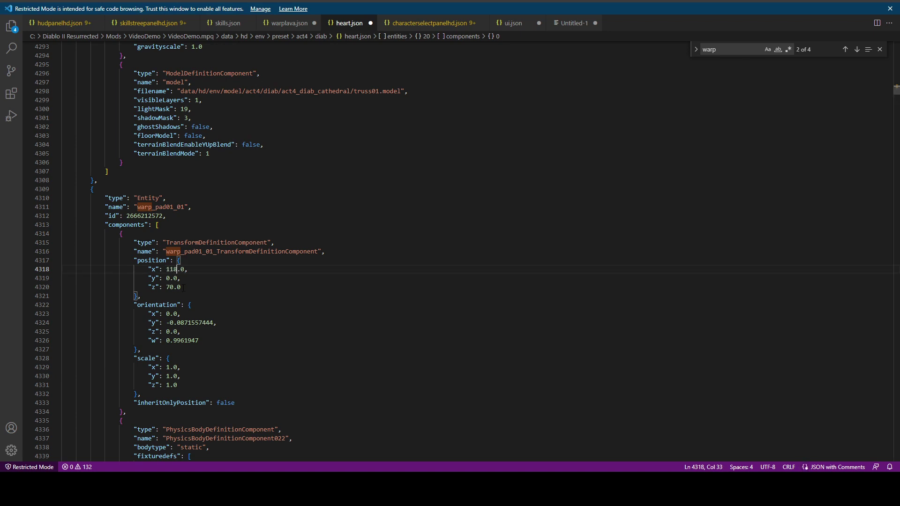
{"action": "double_click", "coordinate": [167, 278]}
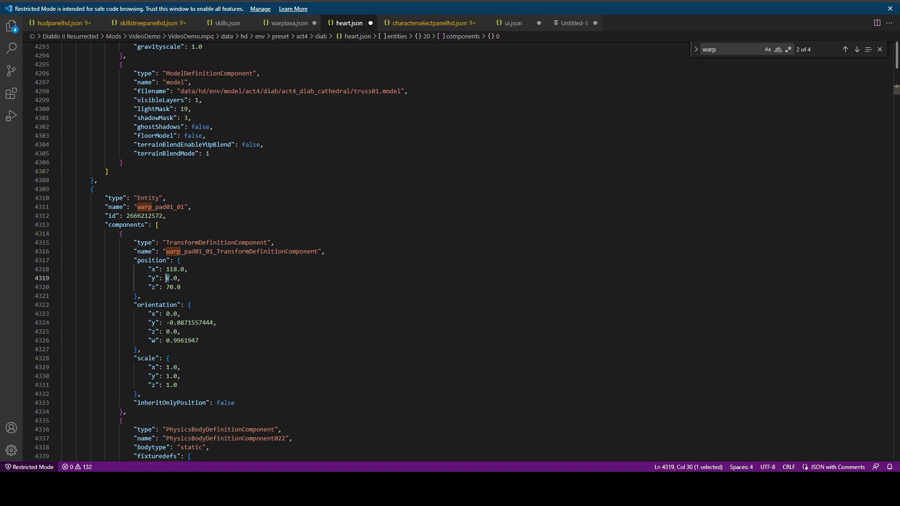
{"action": "type", "text": "7"}
{"action": "double_click", "coordinate": [169, 287]}
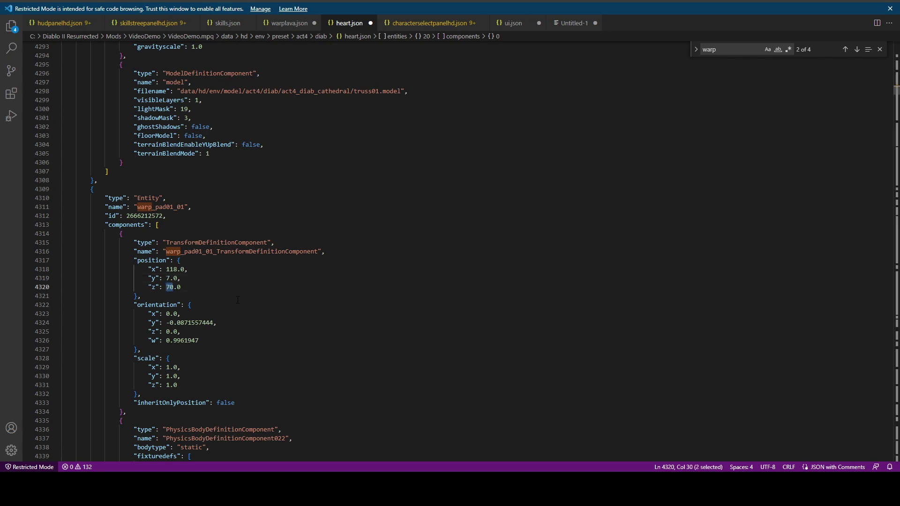
{"action": "type", "text": "190"}
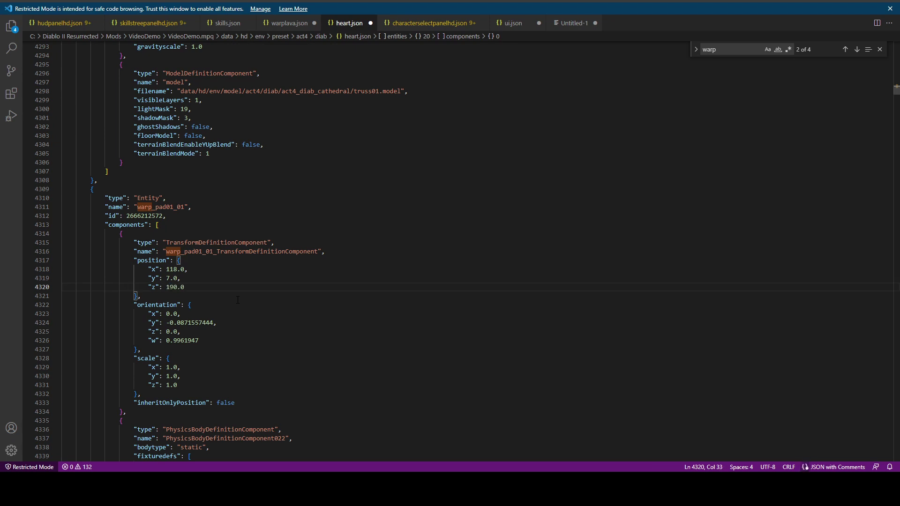
{"action": "type", "text": ".0"}
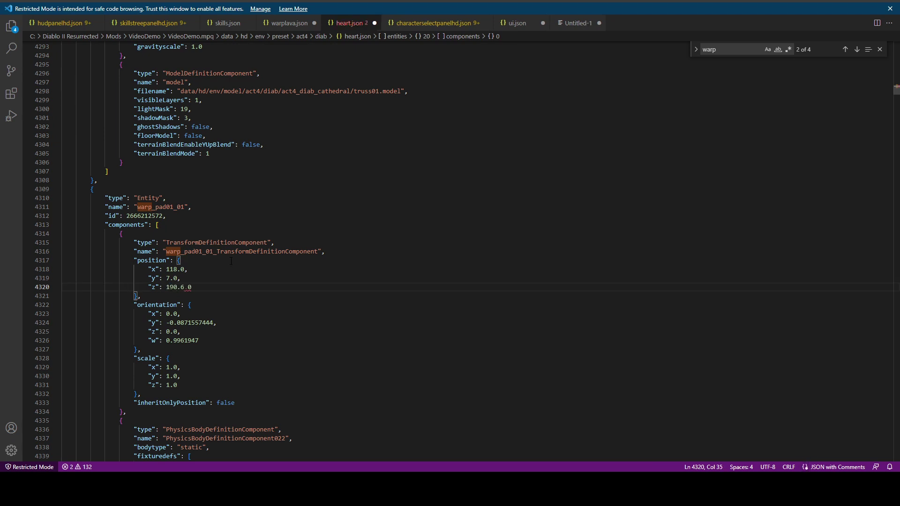
{"action": "left_click", "coordinate": [218, 273]}
{"action": "left_click", "coordinate": [219, 283]}
{"action": "key", "text": "BackSpace"}
{"action": "key", "text": "BackSpace"}
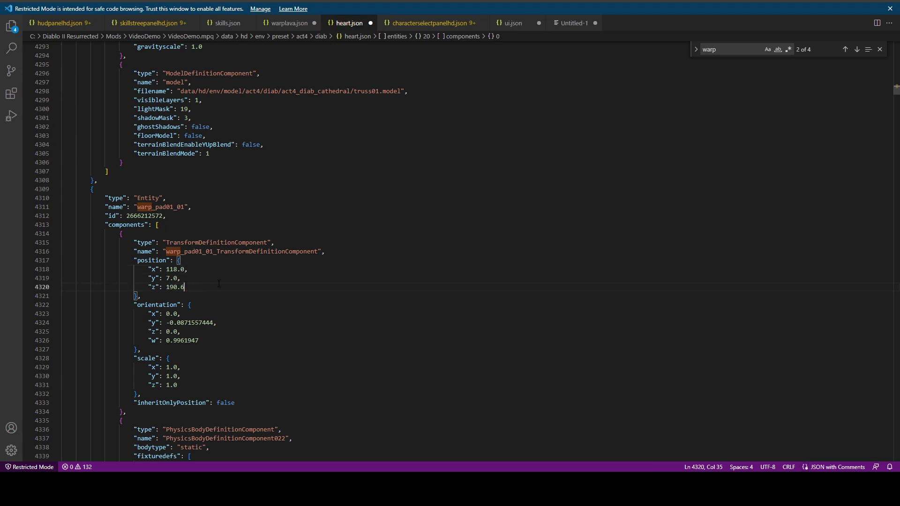
Step: Examine the pasted warp pad entity's position, physics body component and model filename in heart.json
{"action": "scroll", "coordinate": [219, 283], "scroll_direction": "down", "scroll_amount": 3}
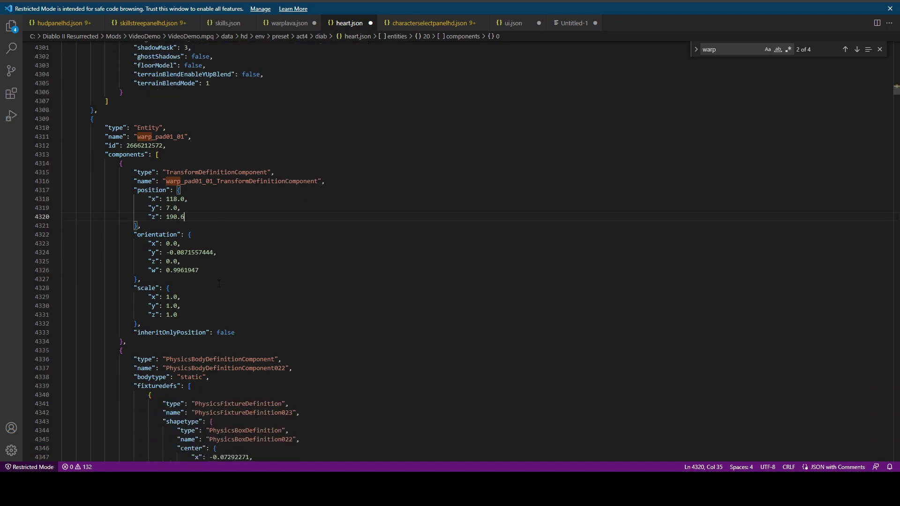
{"action": "left_click_drag", "start_coordinate": [185, 217], "coordinate": [149, 199]}
{"action": "left_click", "coordinate": [194, 204]}
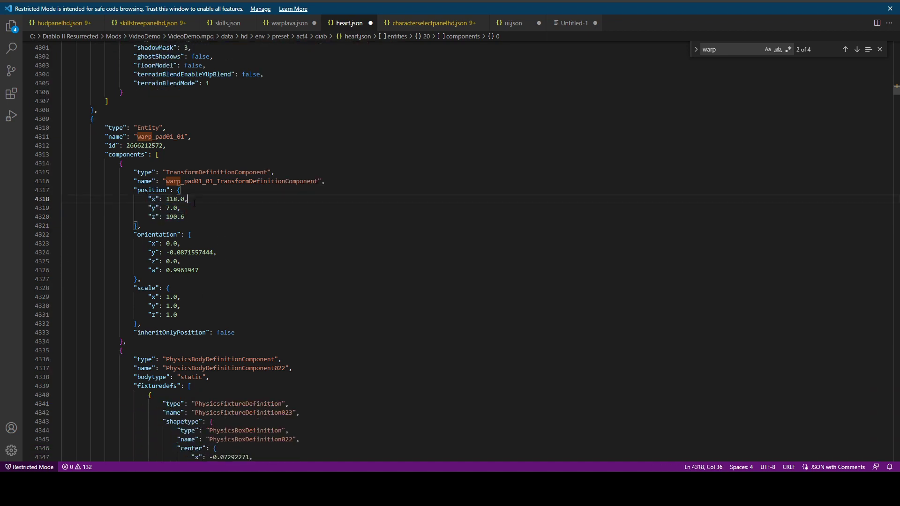
{"action": "left_click", "coordinate": [276, 233]}
{"action": "scroll", "coordinate": [275, 233], "scroll_direction": "down", "scroll_amount": 9}
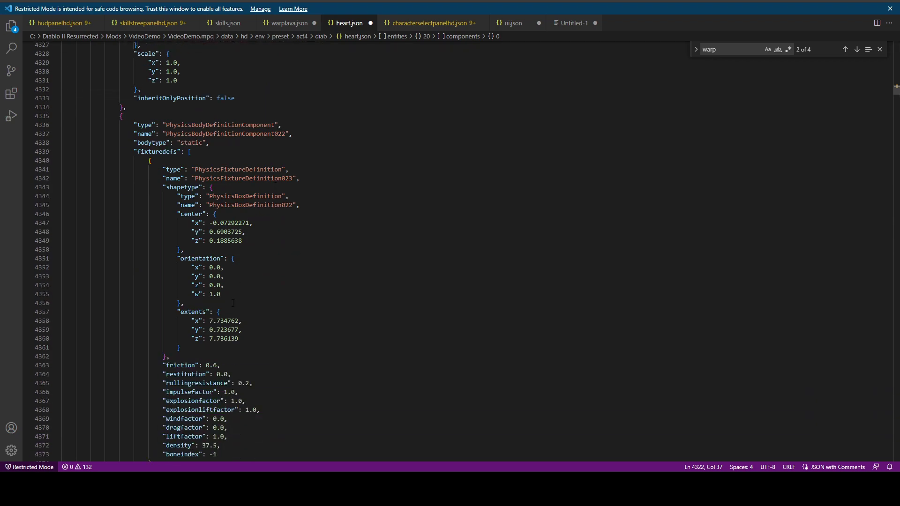
{"action": "left_click_drag", "start_coordinate": [120, 116], "coordinate": [105, 428]}
{"action": "left_click", "coordinate": [263, 315]}
{"action": "scroll", "coordinate": [263, 316], "scroll_direction": "up", "scroll_amount": 11}
{"action": "left_click", "coordinate": [263, 315]}
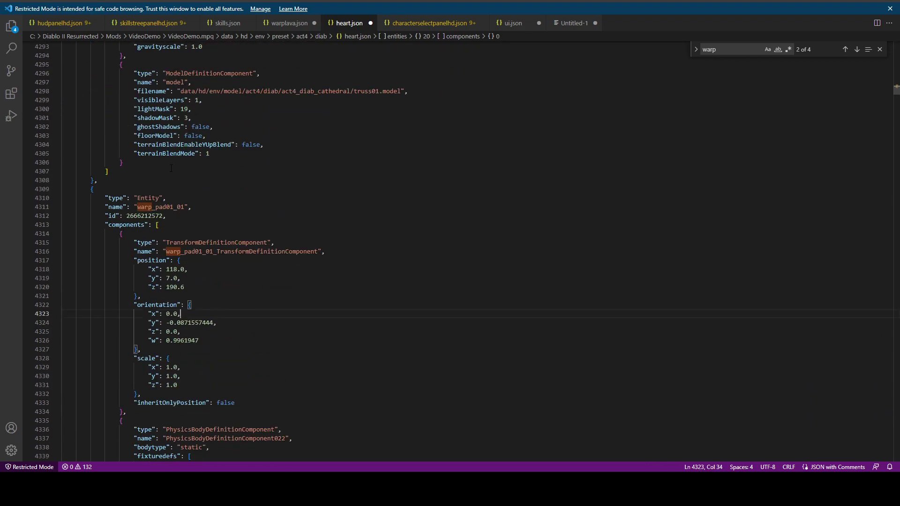
{"action": "scroll", "coordinate": [238, 353], "scroll_direction": "down", "scroll_amount": 15}
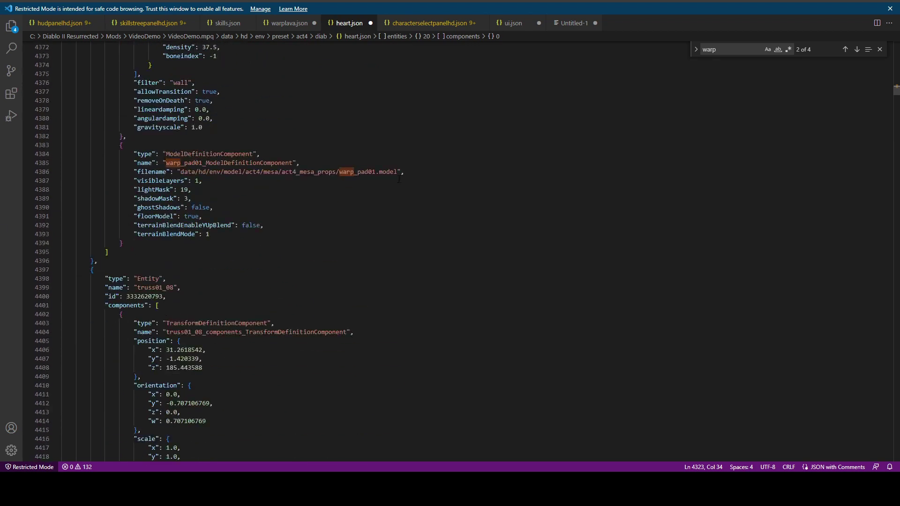
{"action": "left_click_drag", "start_coordinate": [397, 173], "coordinate": [180, 172]}
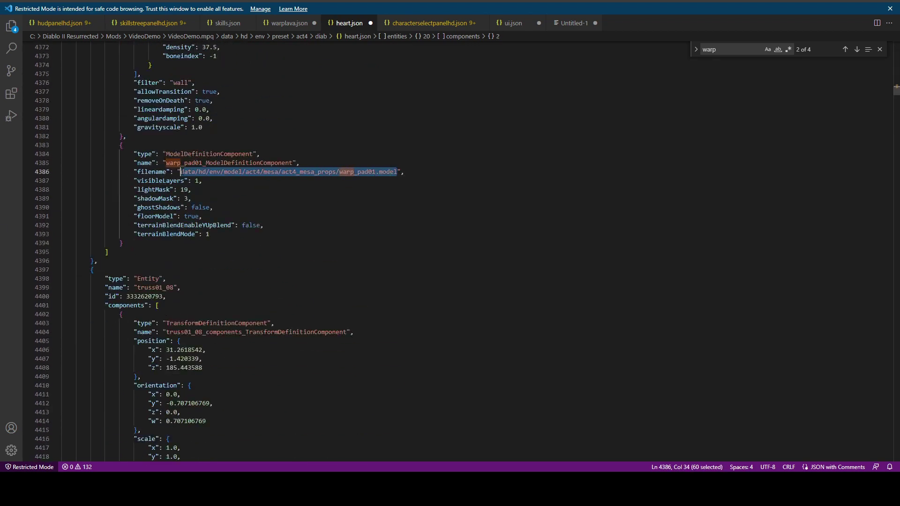
{"action": "scroll", "coordinate": [267, 223], "scroll_direction": "up", "scroll_amount": 12}
{"action": "scroll", "coordinate": [266, 223], "scroll_direction": "up", "scroll_amount": 1}
{"action": "left_click", "coordinate": [267, 223]}
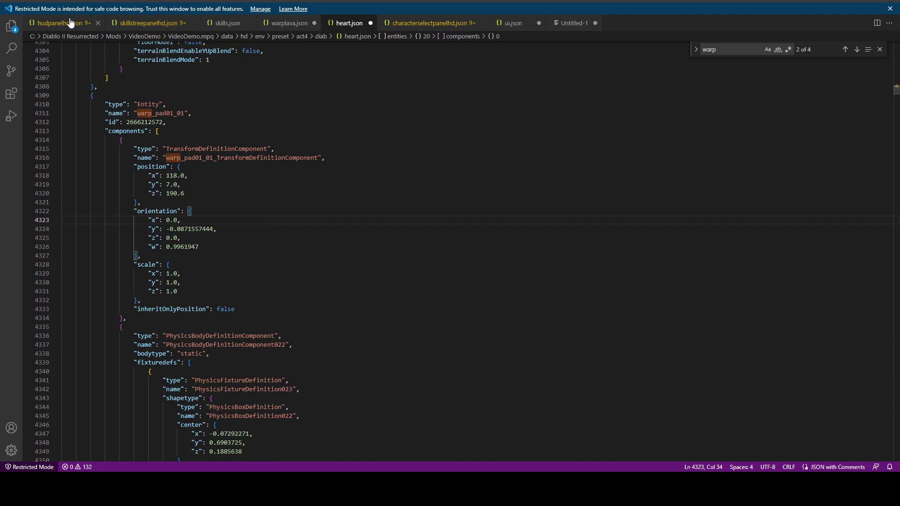
Step: Save the edited heart.json file
{"action": "left_click", "coordinate": [25, 0]}
{"action": "left_click", "coordinate": [36, 150]}
{"action": "key", "text": "Down"}
{"action": "key", "text": "Down"}
Step: Switch to the Diablo II Resurrected folder and launch the game from there
{"action": "mouse_move", "coordinate": [252, 470]}
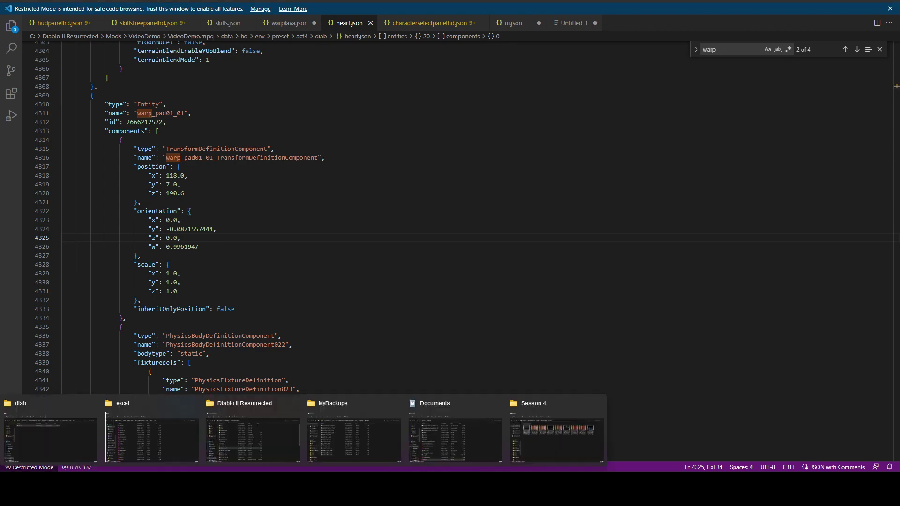
{"action": "left_click", "coordinate": [253, 429]}
{"action": "double_click", "coordinate": [260, 349]}
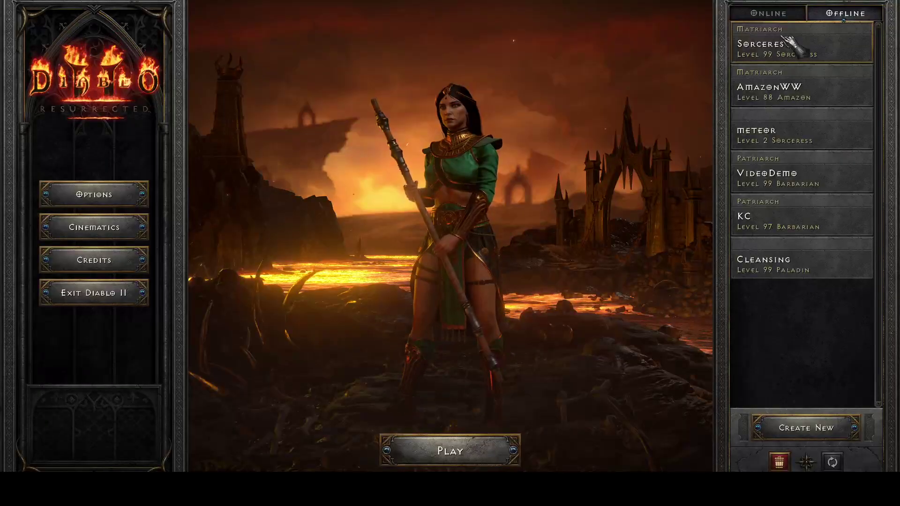
Step: Start an offline game with the Sorceress and travel from the Pandemonium Fortress waypoint to the Chaos Sanctuary
{"action": "key", "text": "Return"}
{"action": "left_click", "coordinate": [497, 192]}
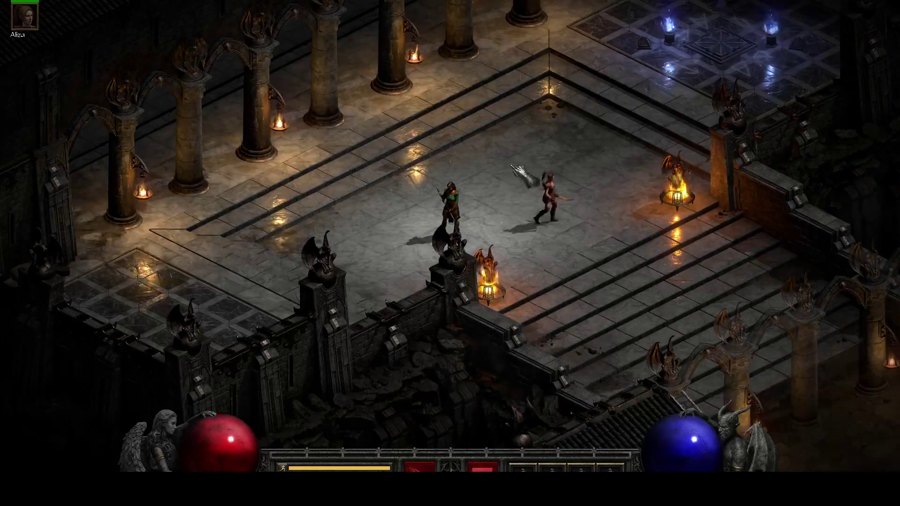
{"action": "left_click", "coordinate": [527, 178]}
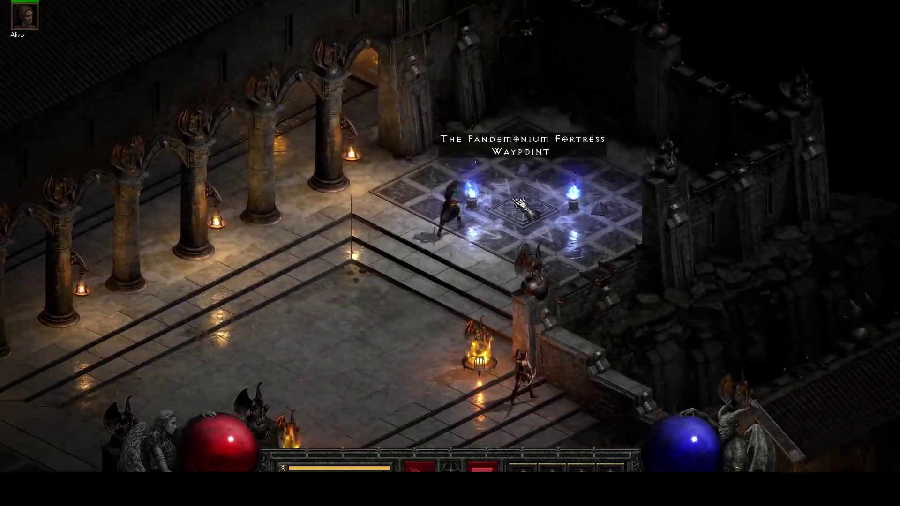
{"action": "left_click", "coordinate": [516, 201]}
{"action": "left_click", "coordinate": [211, 202]}
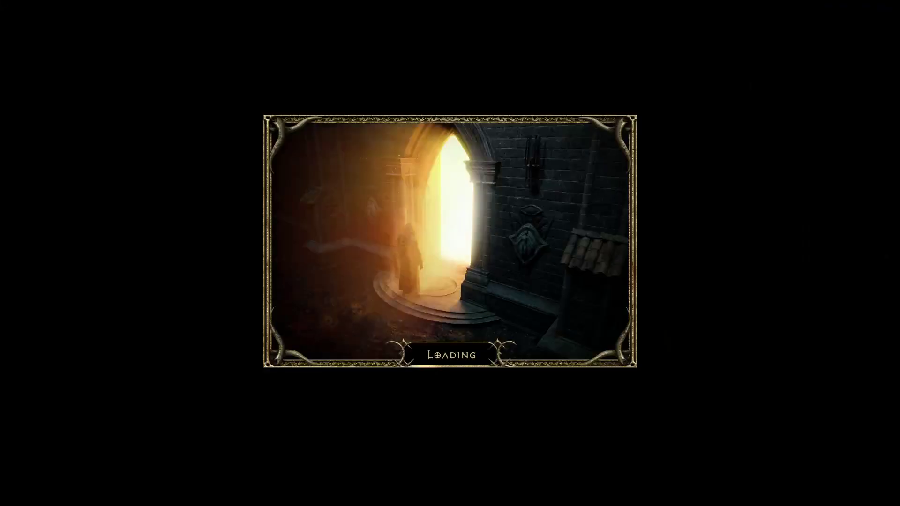
{"action": "left_click", "coordinate": [628, 234]}
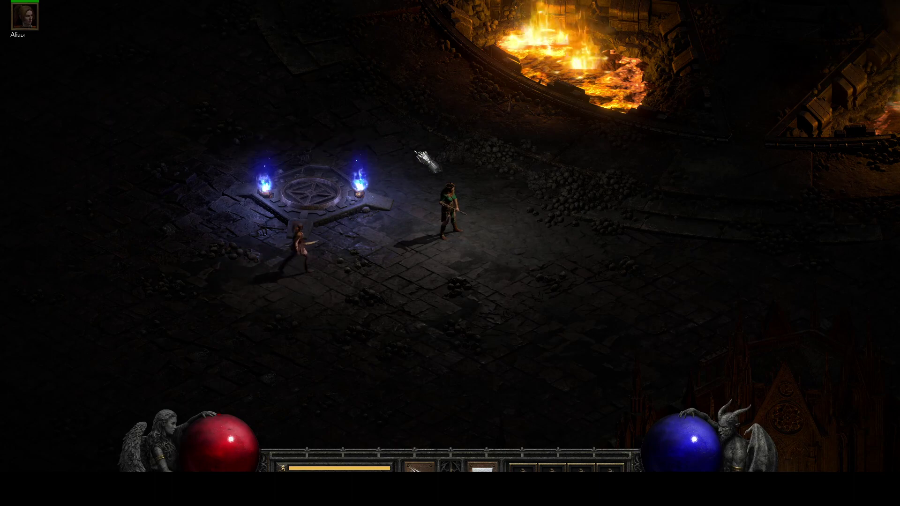
Step: Walk around the Chaos Sanctuary warp pad and fight off the nearby monsters to inspect the pad from all sides
{"action": "left_click", "coordinate": [452, 151]}
{"action": "mouse_move", "coordinate": [371, 203]}
{"action": "left_mouse_down"}
{"action": "mouse_move", "coordinate": [361, 236]}
{"action": "mouse_move", "coordinate": [388, 285]}
{"action": "mouse_move", "coordinate": [388, 241]}
{"action": "mouse_move", "coordinate": [370, 254]}
{"action": "mouse_move", "coordinate": [361, 298]}
{"action": "mouse_move", "coordinate": [416, 302]}
{"action": "mouse_move", "coordinate": [572, 261]}
{"action": "mouse_move", "coordinate": [555, 273]}
{"action": "mouse_move", "coordinate": [543, 321]}
{"action": "mouse_move", "coordinate": [555, 331]}
{"action": "mouse_move", "coordinate": [597, 209]}
{"action": "mouse_move", "coordinate": [380, 100]}
{"action": "mouse_move", "coordinate": [415, 160]}
{"action": "mouse_move", "coordinate": [510, 241]}
{"action": "mouse_move", "coordinate": [459, 237]}
{"action": "left_mouse_up"}
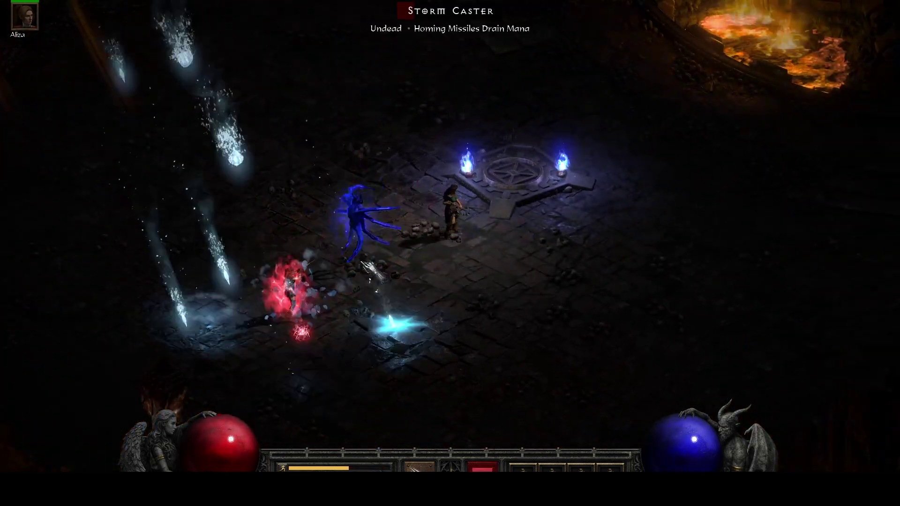
{"action": "mouse_move", "coordinate": [389, 233]}
{"action": "left_mouse_down"}
{"action": "mouse_move", "coordinate": [533, 192]}
{"action": "mouse_move", "coordinate": [577, 215]}
{"action": "mouse_move", "coordinate": [583, 277]}
{"action": "mouse_move", "coordinate": [571, 270]}
{"action": "mouse_move", "coordinate": [603, 235]}
{"action": "mouse_move", "coordinate": [590, 206]}
{"action": "left_mouse_up"}
{"action": "right_click", "coordinate": [592, 207]}
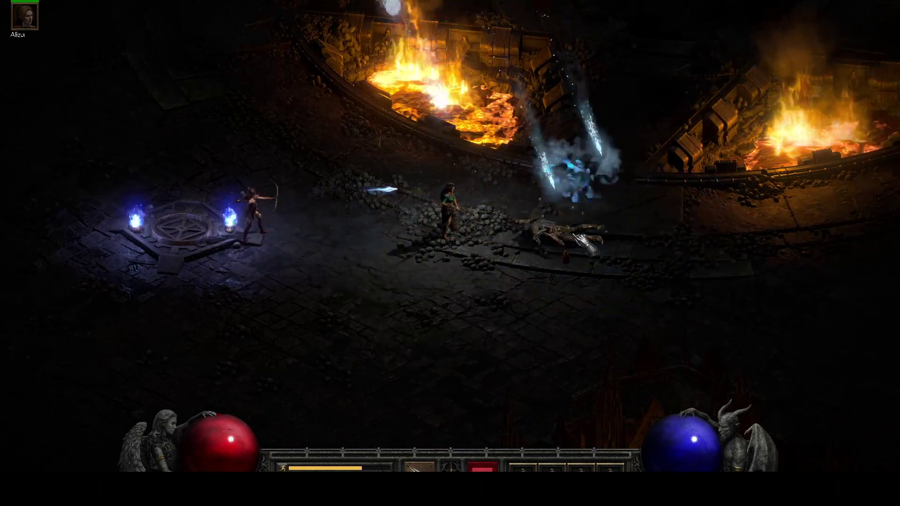
{"action": "left_click", "coordinate": [658, 244]}
{"action": "right_click", "coordinate": [654, 137]}
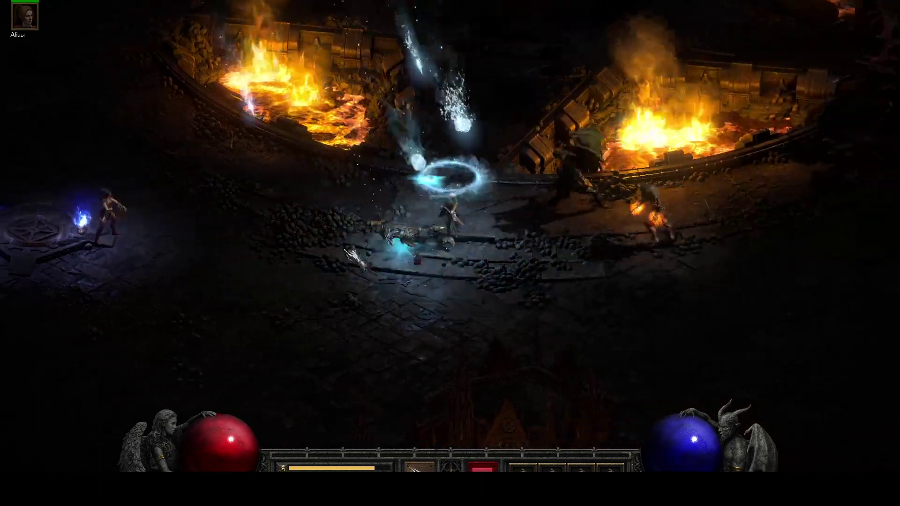
{"action": "left_click", "coordinate": [356, 231]}
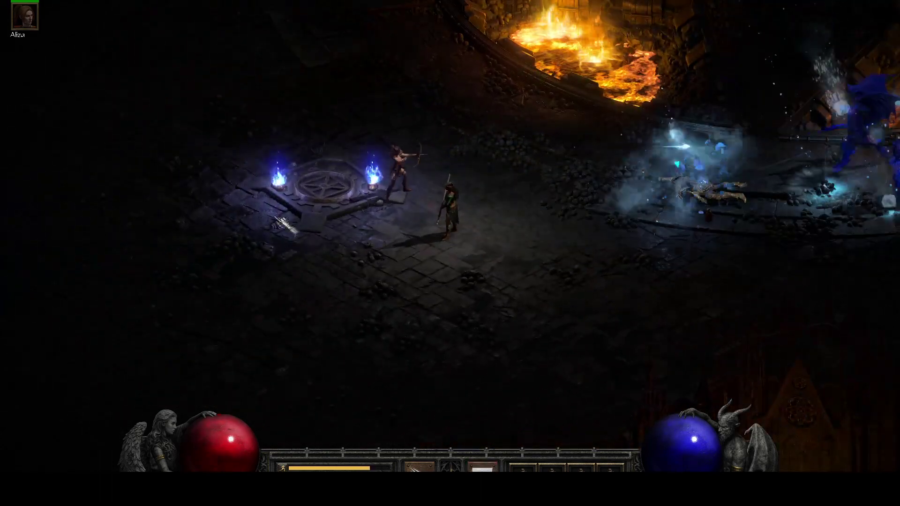
{"action": "left_click", "coordinate": [358, 237]}
{"action": "left_click", "coordinate": [364, 183]}
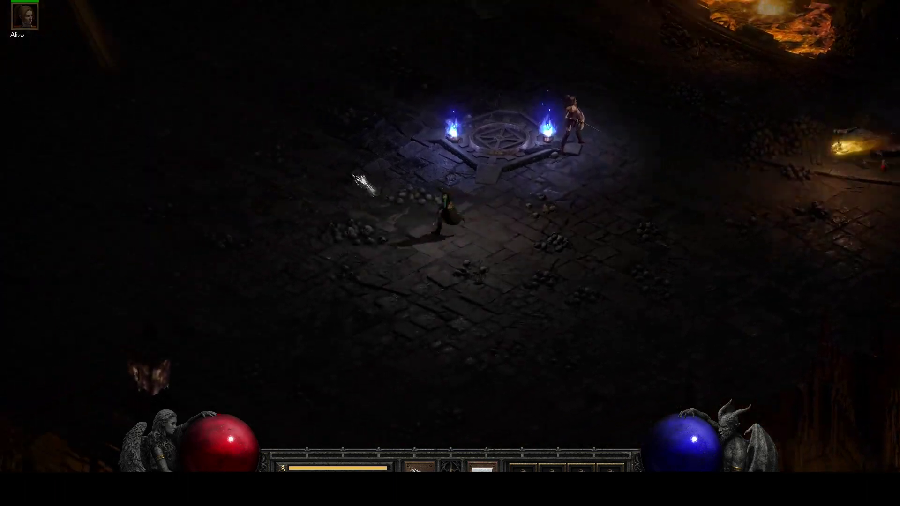
{"action": "left_click", "coordinate": [611, 141]}
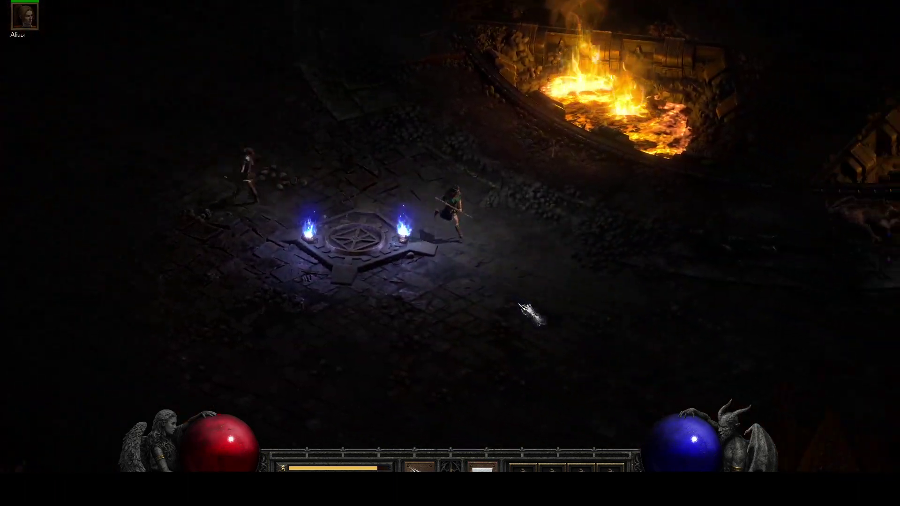
Step: Switch to levels.txt in AFJ Sheet and locate the WarpDist value in the Act 4 - Diablo 1 row
{"action": "key", "text": "alt"}
{"action": "key", "text": "alt+Tab"}
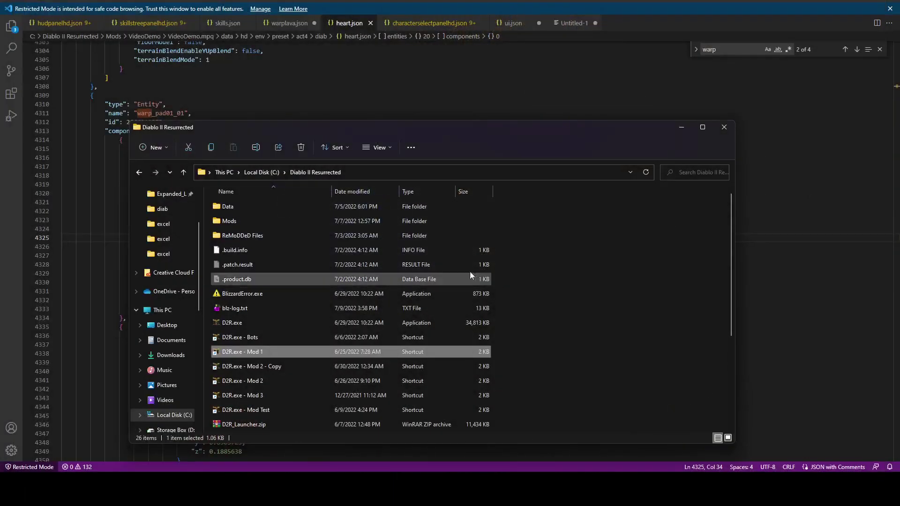
{"action": "left_click", "coordinate": [309, 444]}
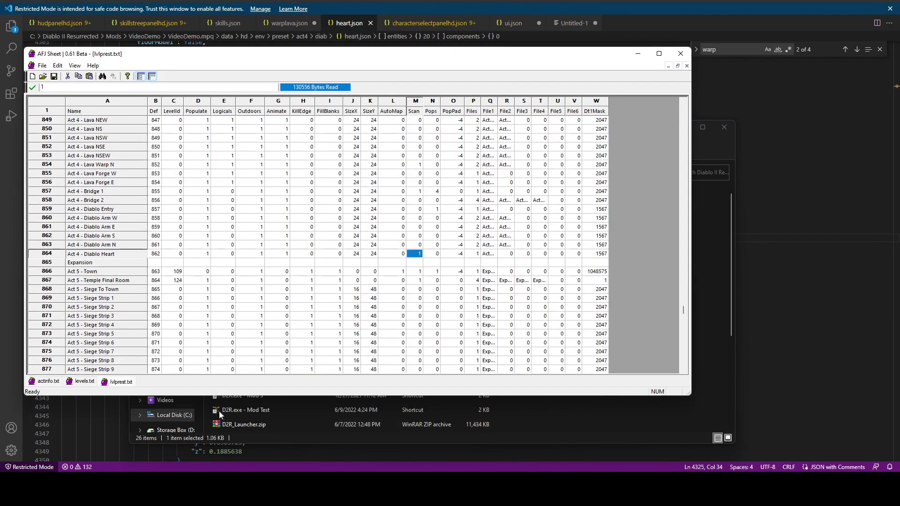
{"action": "left_click", "coordinate": [85, 381]}
{"action": "scroll", "coordinate": [284, 257], "scroll_direction": "up", "scroll_amount": 2}
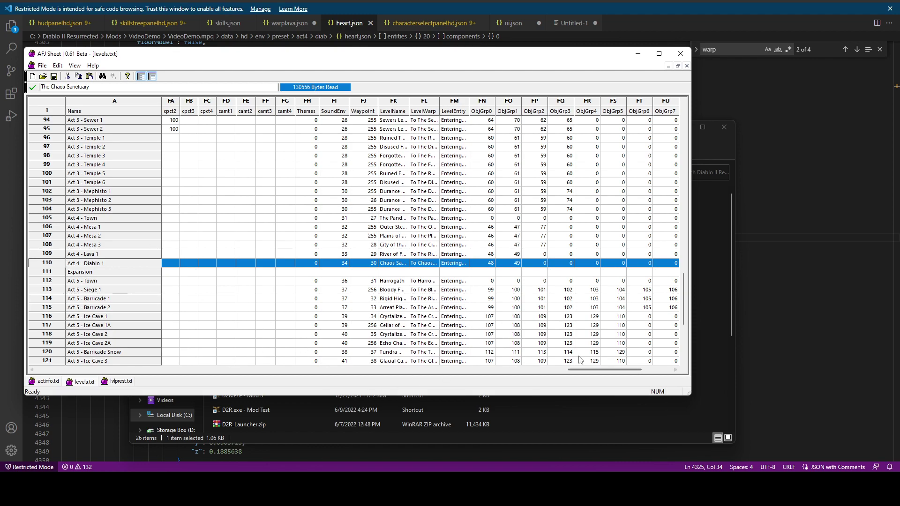
{"action": "left_click_drag", "start_coordinate": [586, 373], "coordinate": [194, 378]}
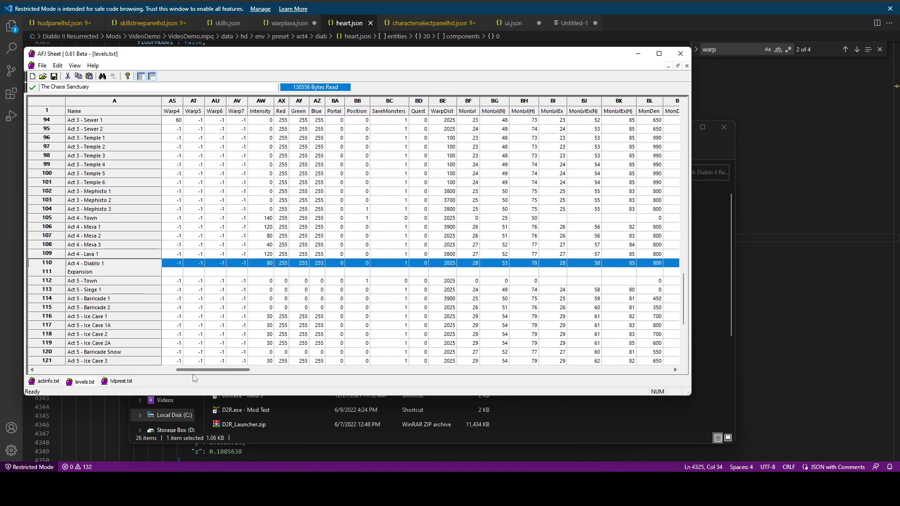
{"action": "left_click", "coordinate": [441, 101]}
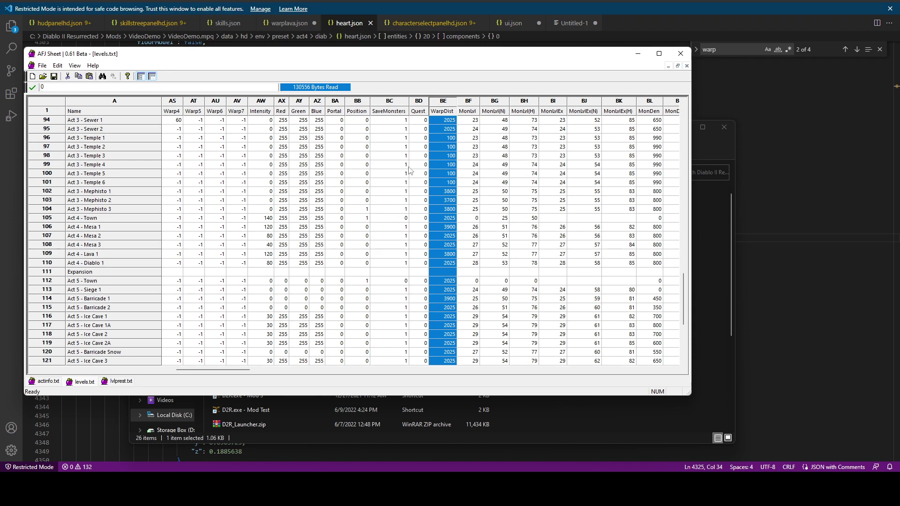
{"action": "left_click", "coordinate": [446, 263]}
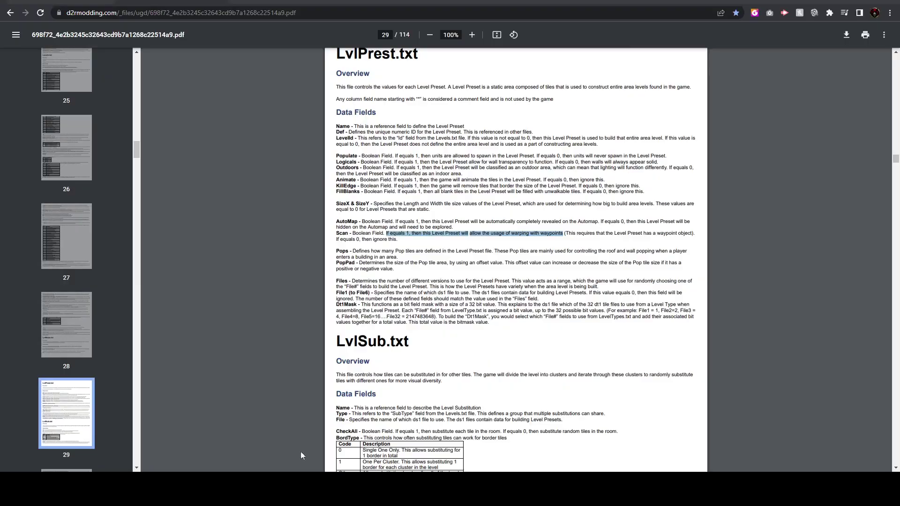
Step: Search the modding guide PDF in the browser for "warpdist" and read the field's description
{"action": "left_click", "coordinate": [305, 429]}
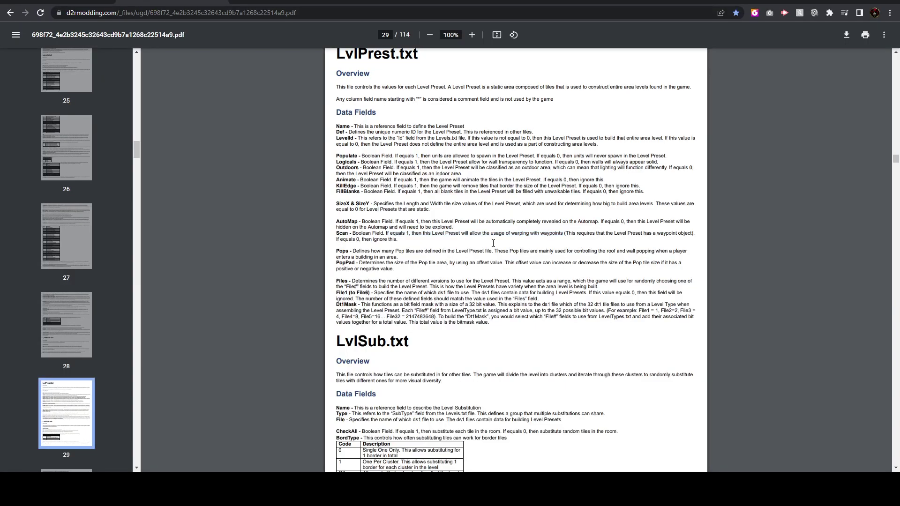
{"action": "key", "text": "ctrl+f"}
{"action": "type", "text": "warpdist"}
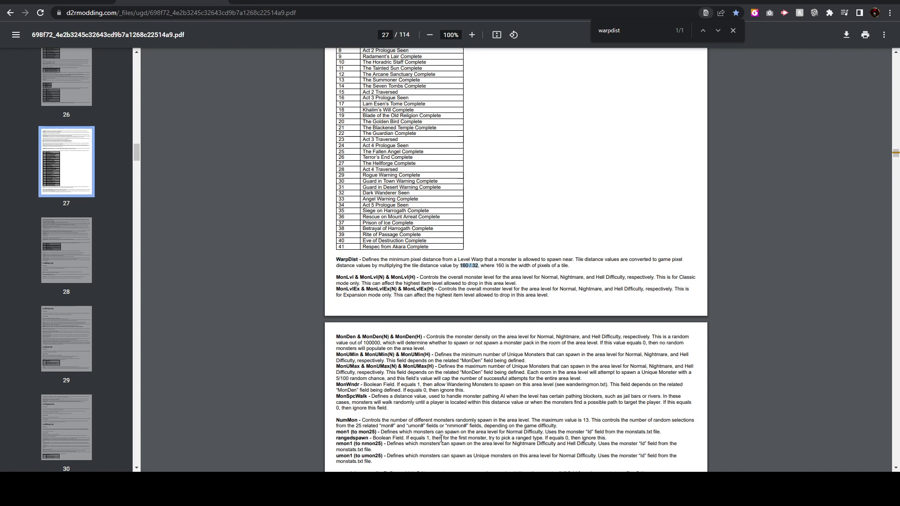
{"action": "mouse_move", "coordinate": [320, 492]}
Step: Back in levels.txt in AFJ Sheet, set WarpDist for Act 4 - Diablo 1 to 100, the same value as the Act 3 - Temple rows
{"action": "left_click", "coordinate": [320, 436]}
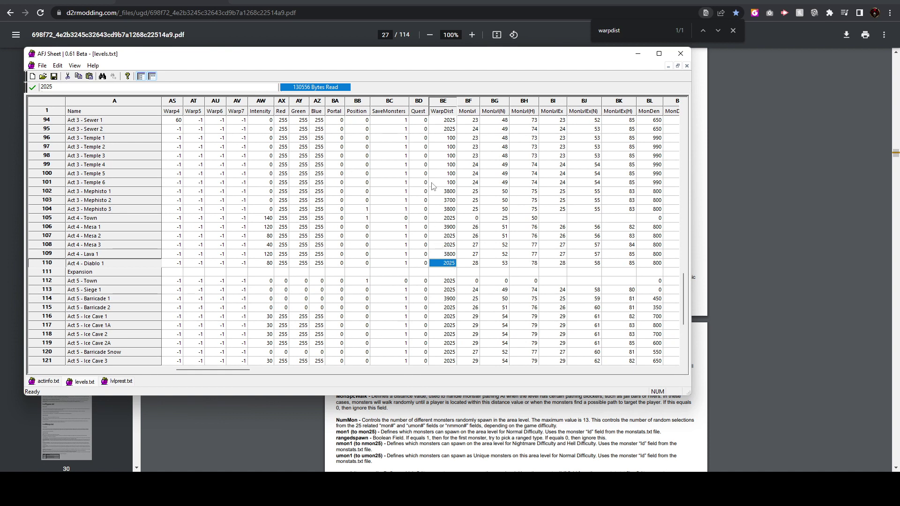
{"action": "left_click", "coordinate": [47, 183]}
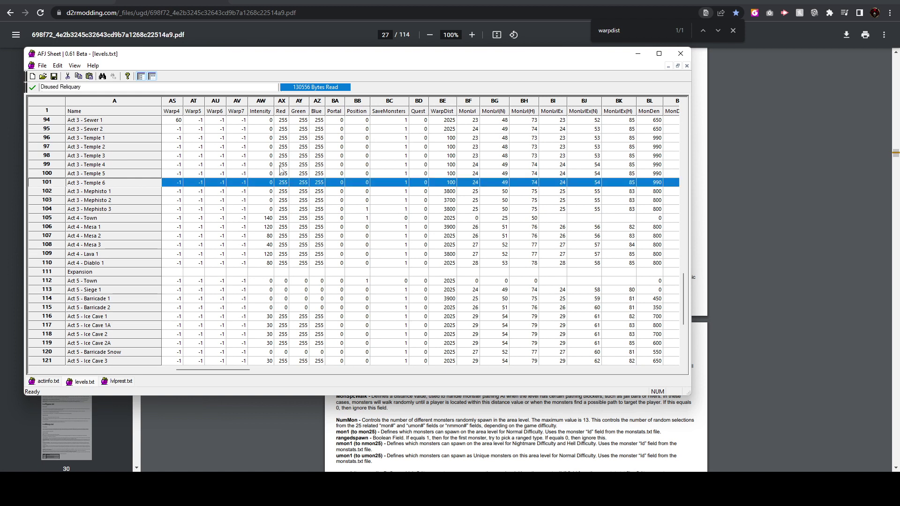
{"action": "left_click", "coordinate": [449, 165]}
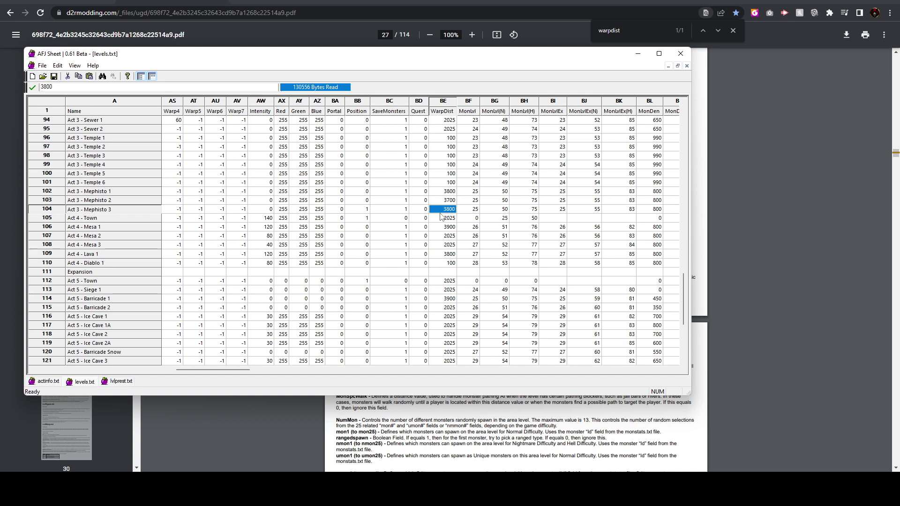
Step: Relaunch the modded game, enter it with the Sorceress and travel by waypoint to The Chaos Sanctuary
{"action": "mouse_move", "coordinate": [275, 487]}
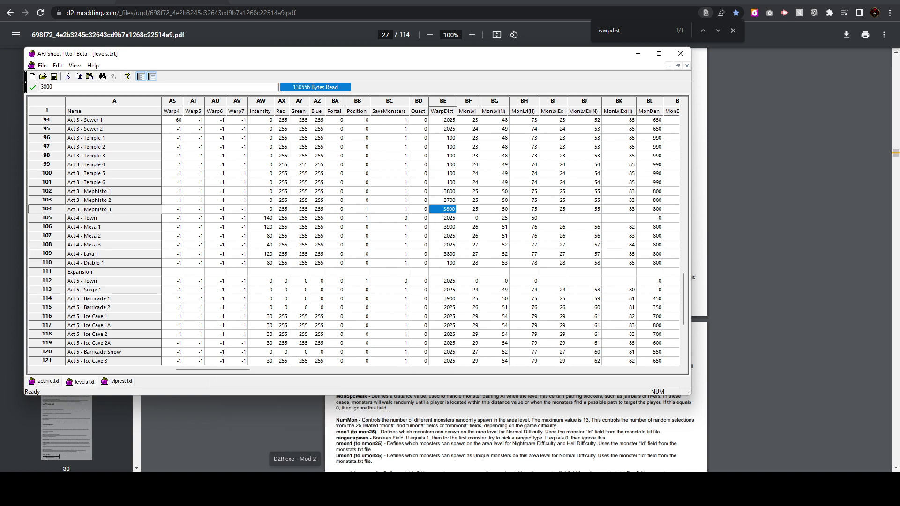
{"action": "left_click", "coordinate": [563, 431]}
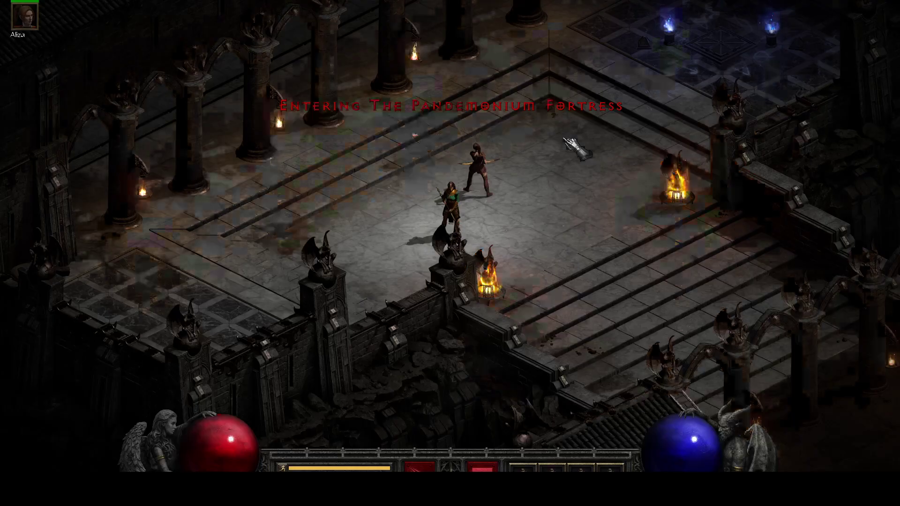
{"action": "left_click", "coordinate": [578, 145]}
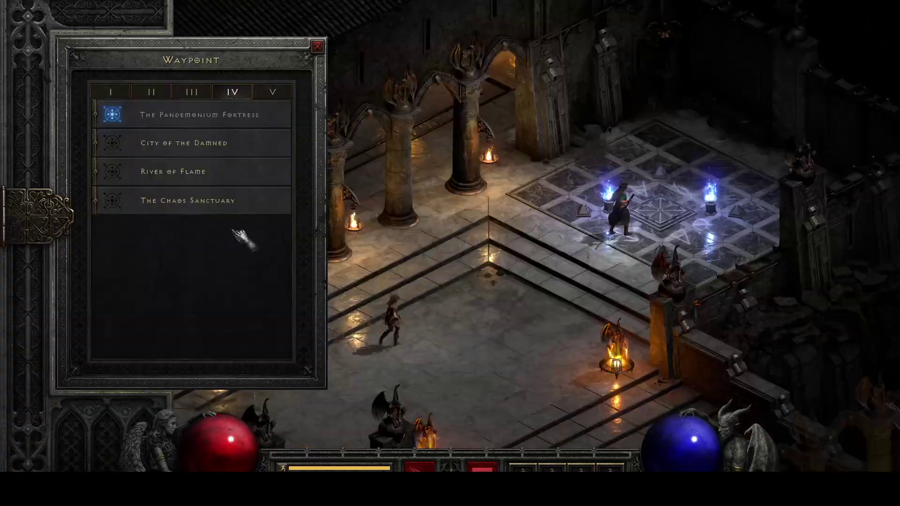
{"action": "left_click", "coordinate": [192, 198]}
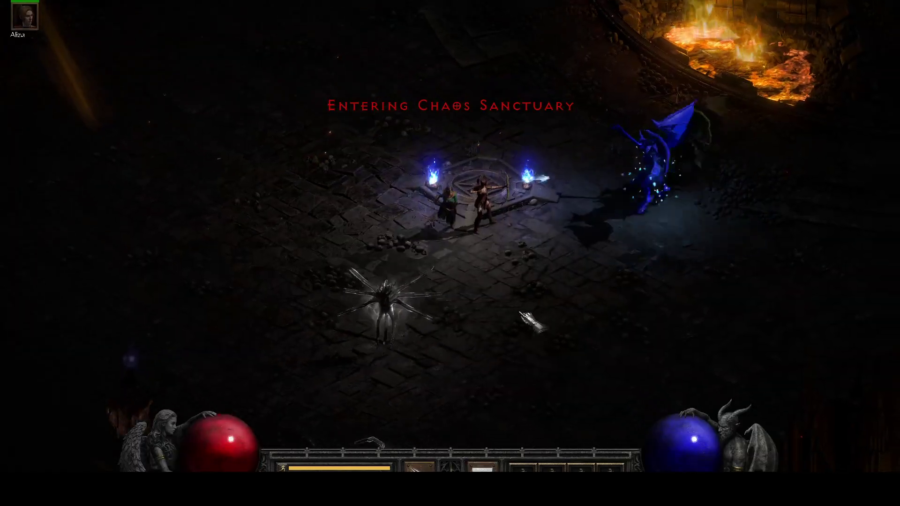
Step: Move around the Chaos Sanctuary waypoint and attack the monsters near it to check how close they spawn
{"action": "left_click", "coordinate": [509, 238]}
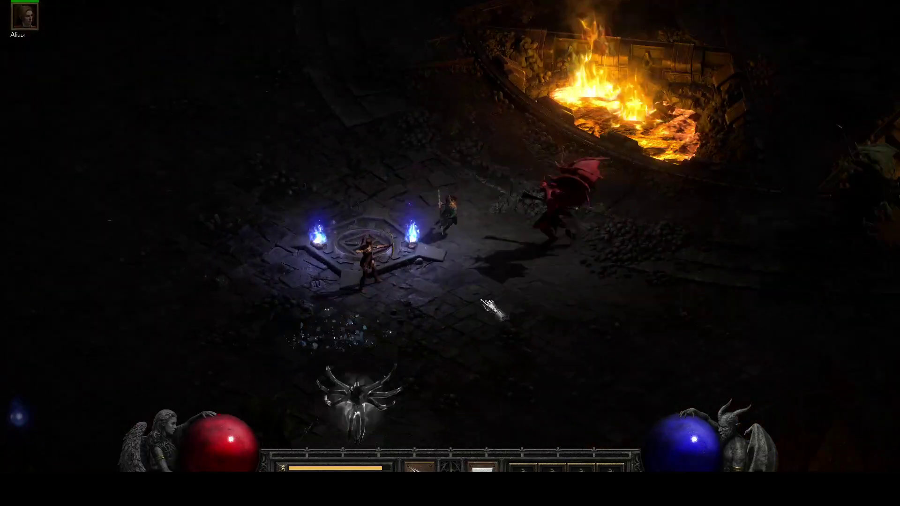
{"action": "left_click", "coordinate": [362, 292]}
{"action": "left_click", "coordinate": [298, 217]}
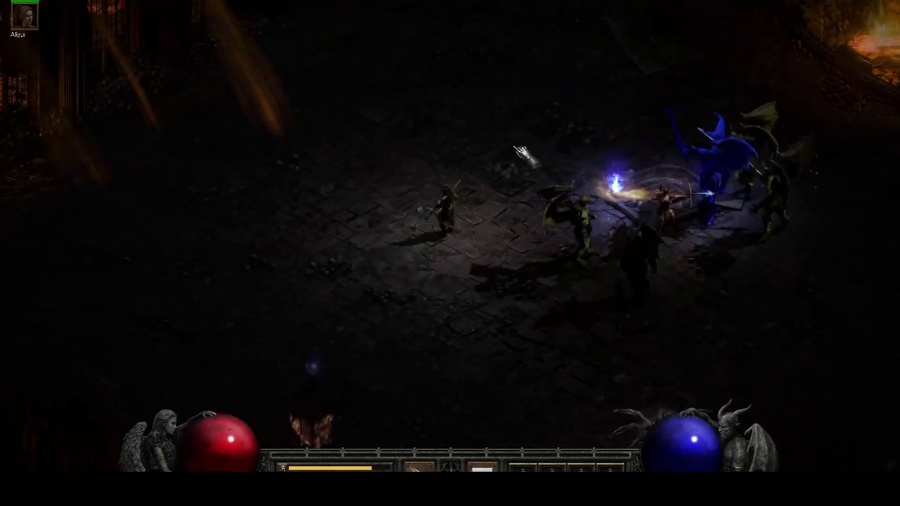
{"action": "right_click", "coordinate": [597, 269]}
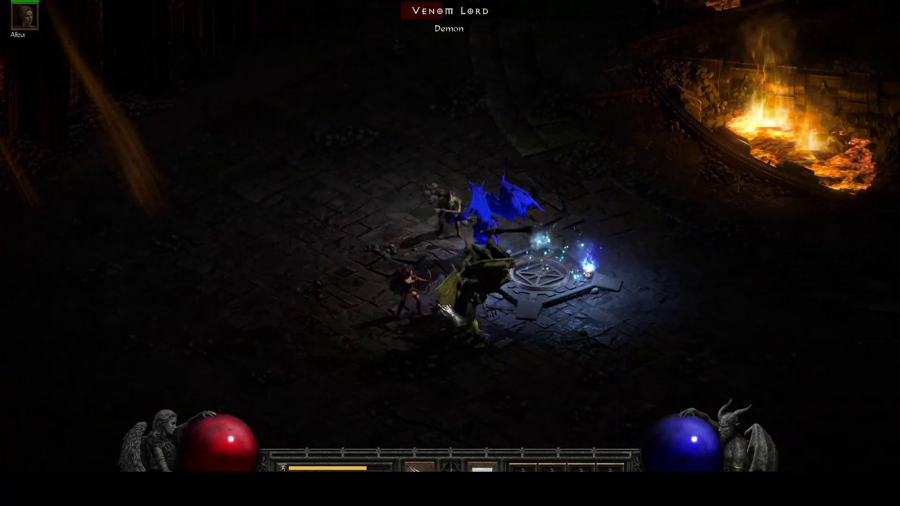
{"action": "right_click", "coordinate": [472, 239]}
{"action": "right_click", "coordinate": [497, 229]}
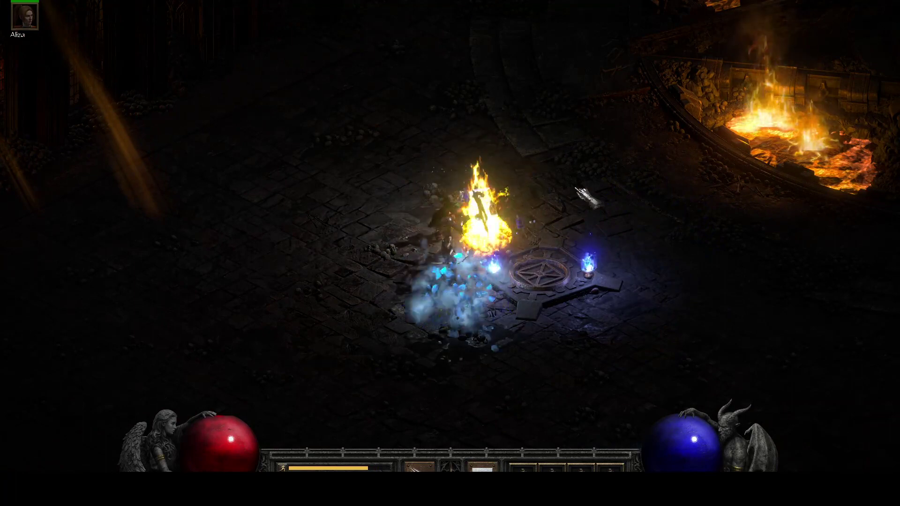
Step: Save and exit the current game, and start a new offline game with the Sorceress
{"action": "key", "text": "Escape"}
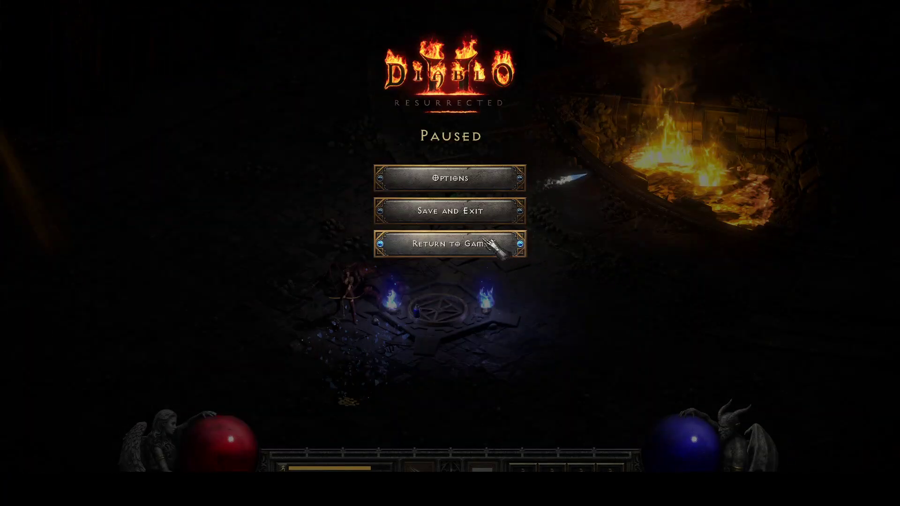
{"action": "left_click", "coordinate": [476, 213]}
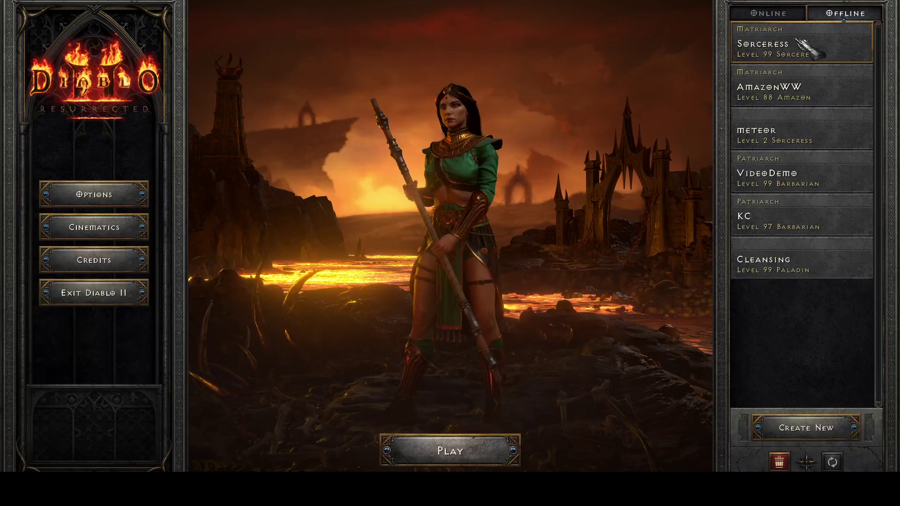
{"action": "double_click", "coordinate": [801, 40]}
{"action": "left_click", "coordinate": [458, 197]}
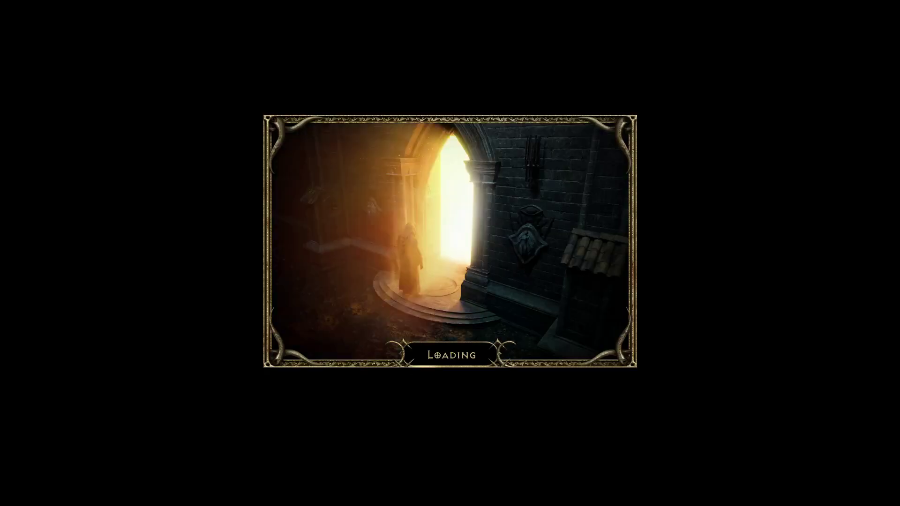
Step: Travel by waypoint to The Chaos Sanctuary and use its waypoint to return to The Pandemonium Fortress
{"action": "left_click", "coordinate": [713, 44]}
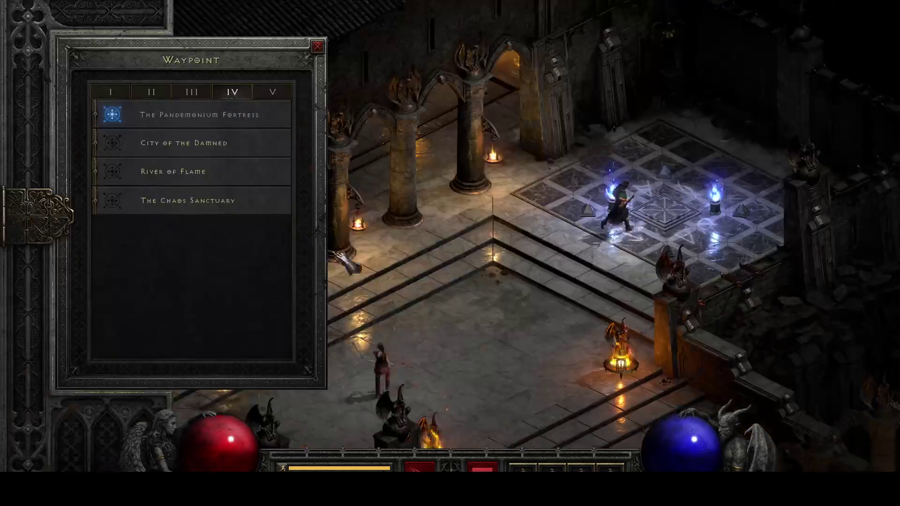
{"action": "left_click", "coordinate": [187, 203]}
{"action": "left_click", "coordinate": [477, 219]}
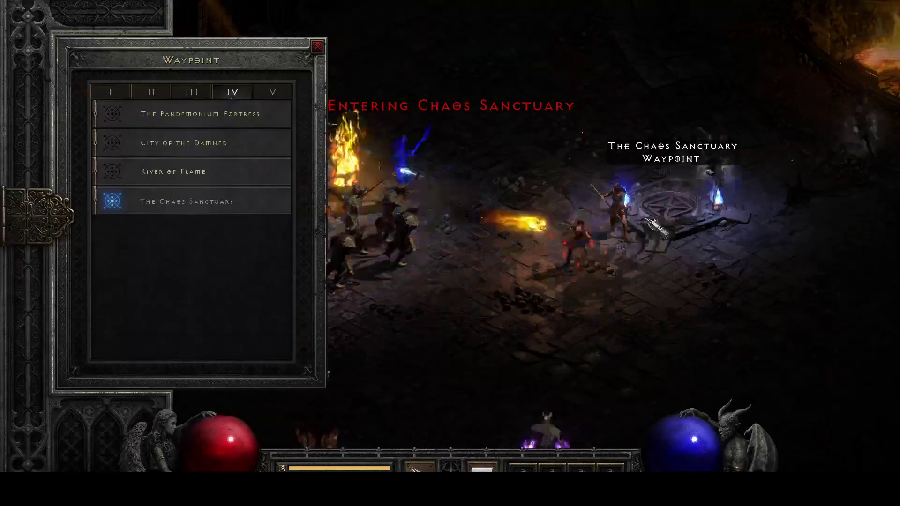
{"action": "left_click", "coordinate": [197, 115]}
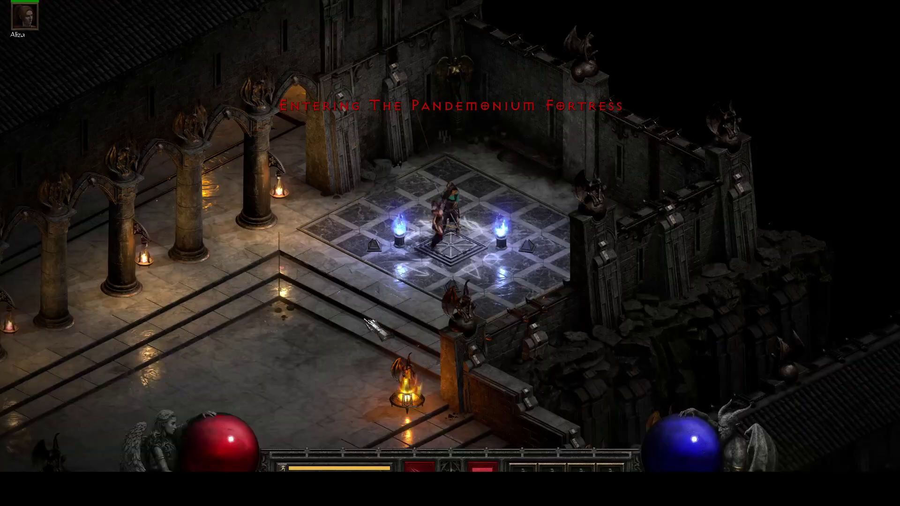
{"action": "left_click", "coordinate": [334, 351]}
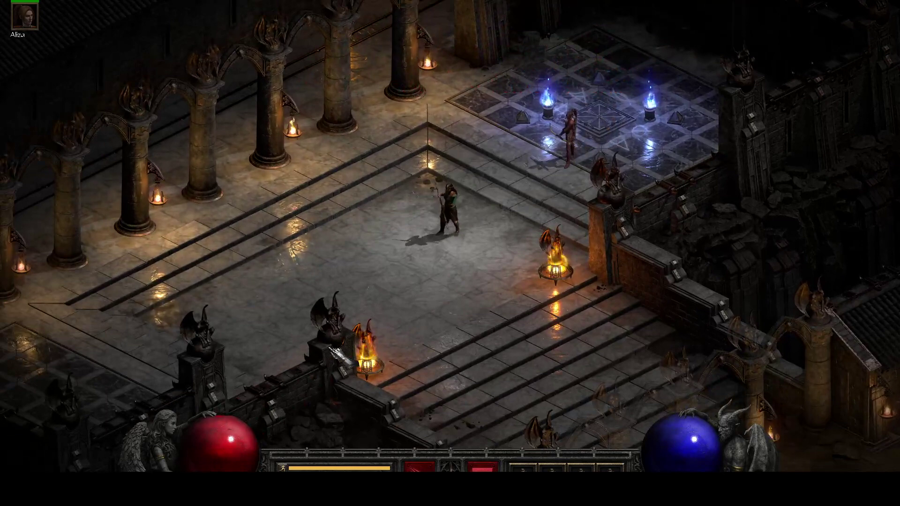